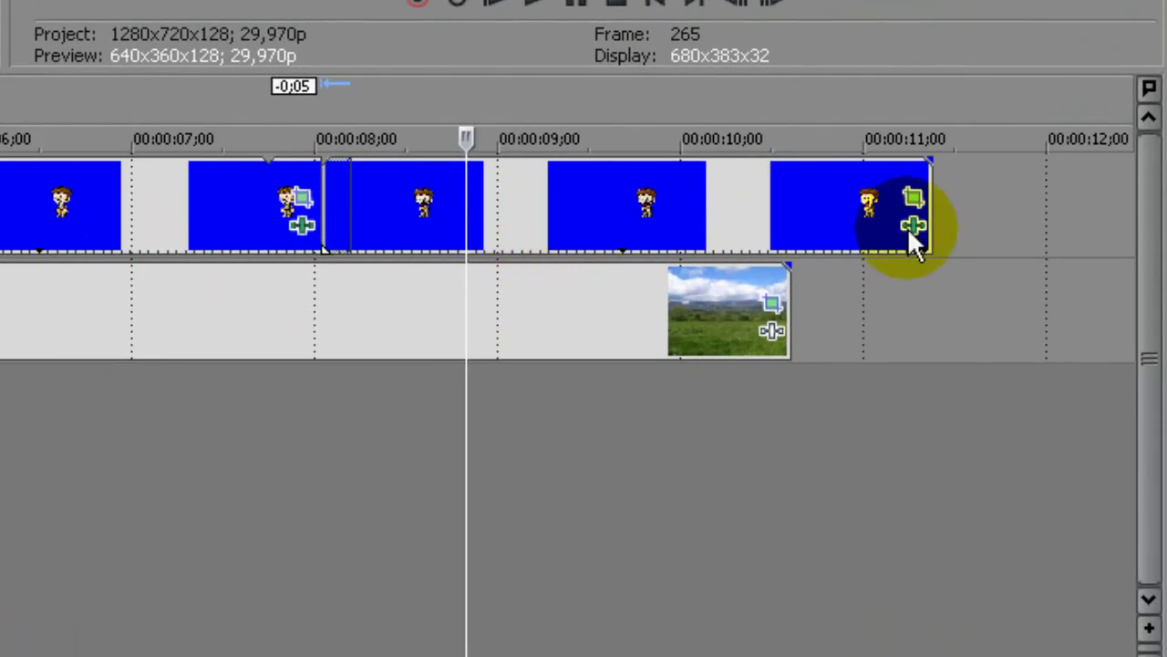
Step: Insert a new video track at the top of the timeline and add a Default Text media event to it
right_click(979, 218)
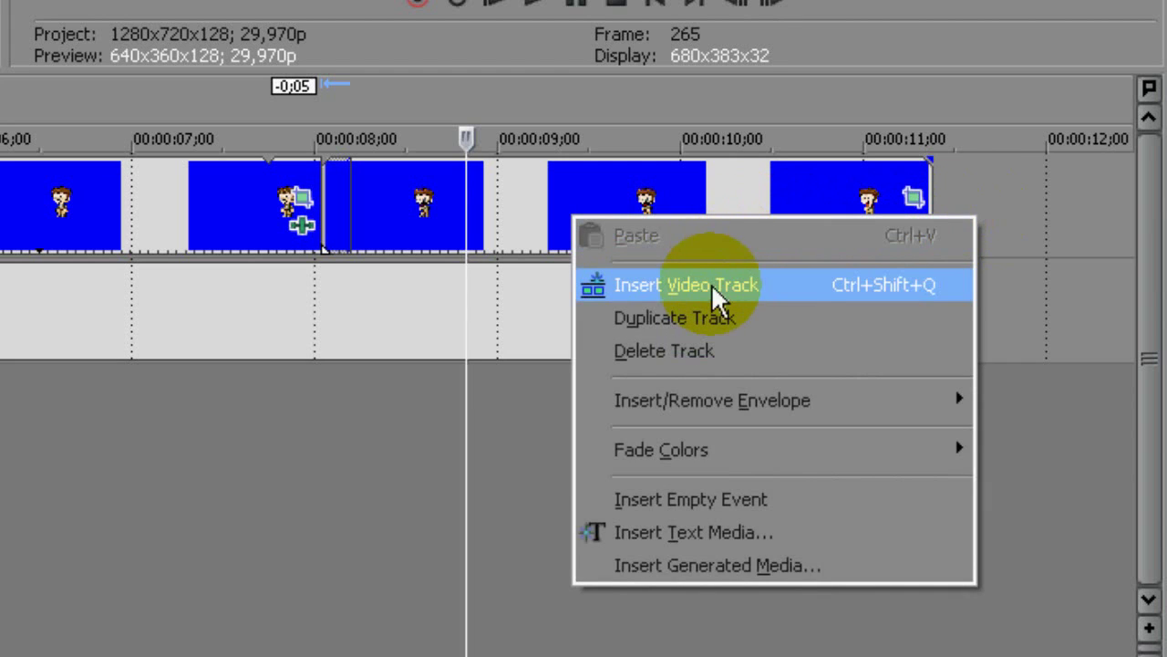
click(796, 294)
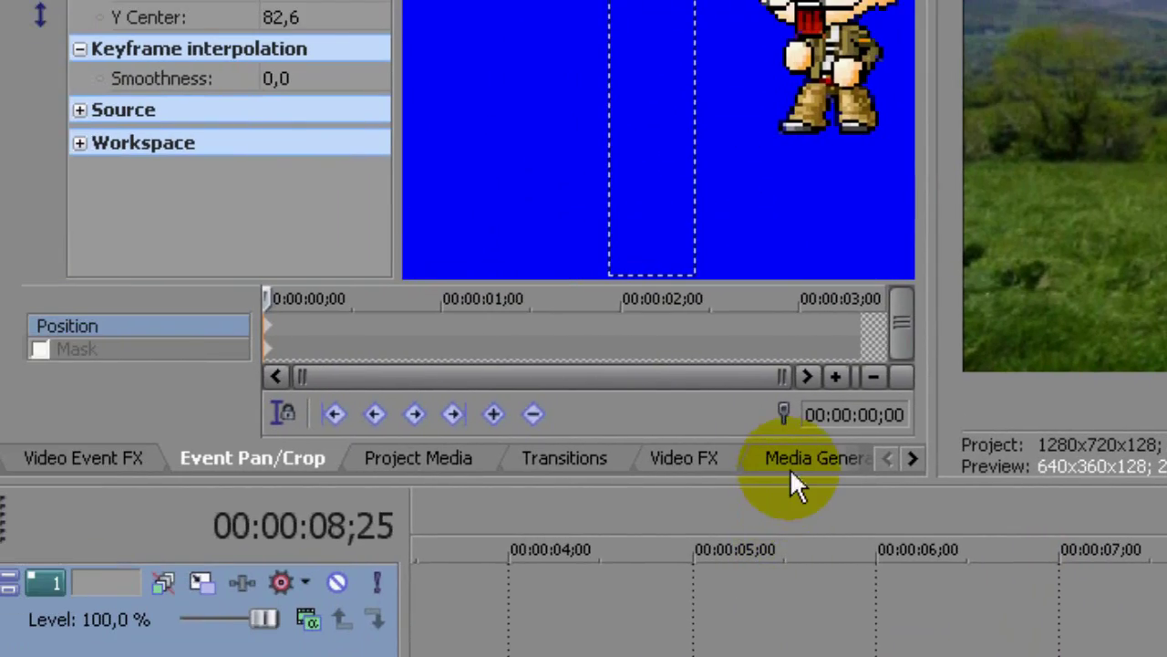
click(790, 465)
click(62, 264)
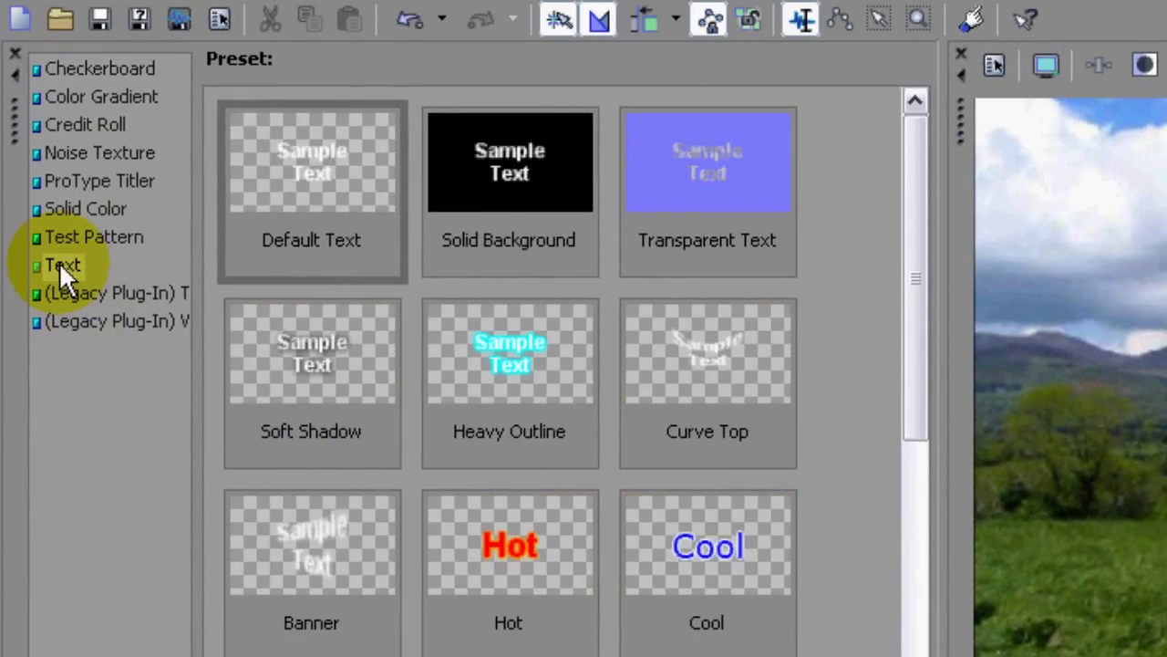
drag(313, 203, 732, 429)
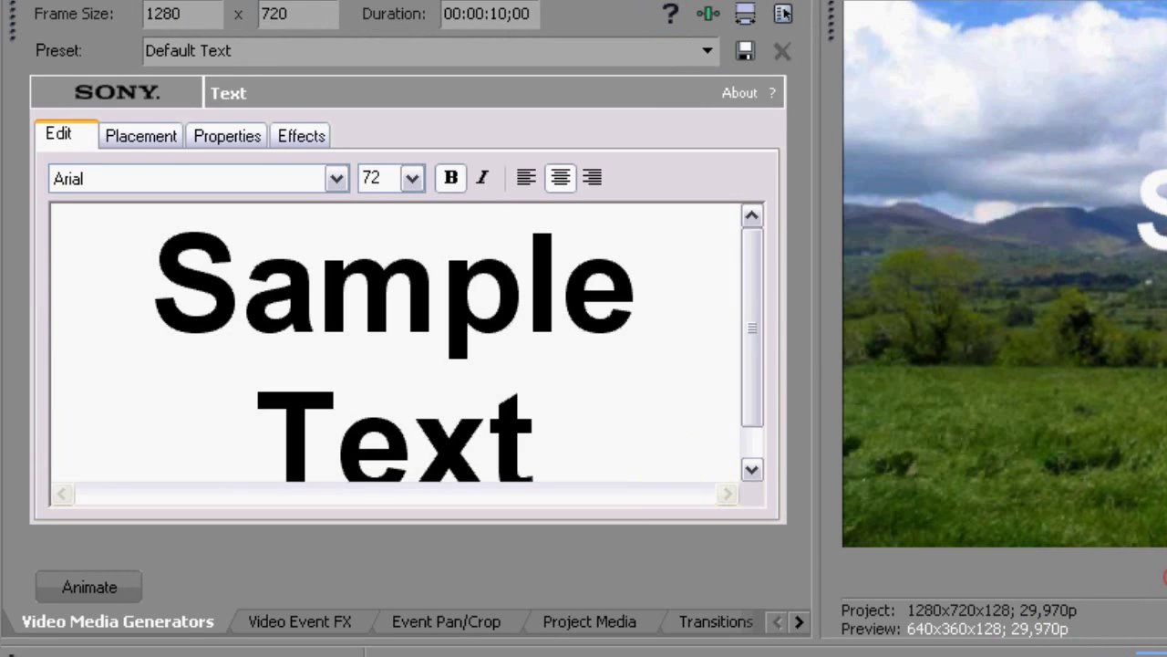
Step: Replace the sample text with "Bobunic"
drag(597, 440, 217, 244)
scroll(380, 326, up, 1)
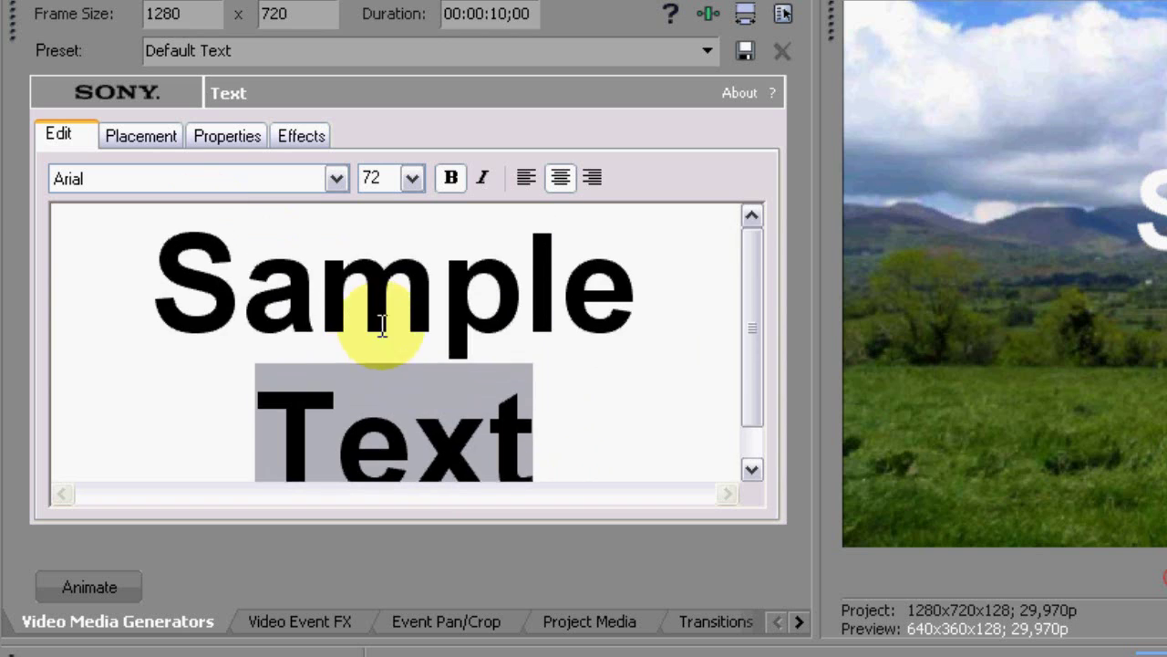
click(588, 367)
scroll(574, 374, up, 2)
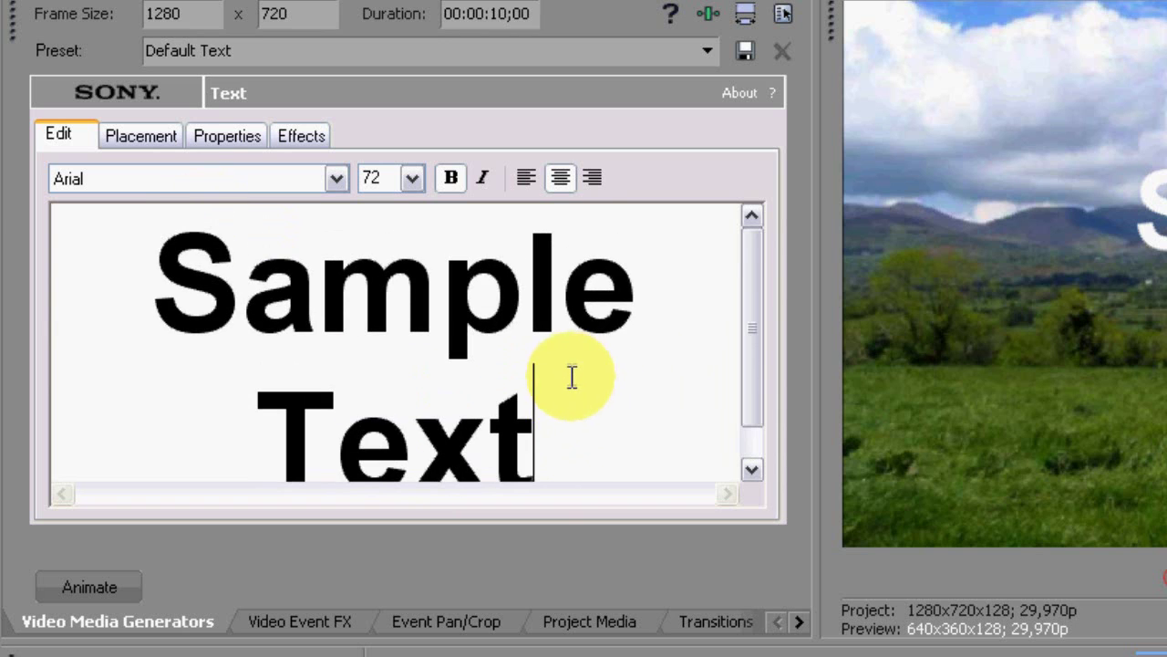
key(ctrl+a)
text(Bobn)
key(BackSpace)
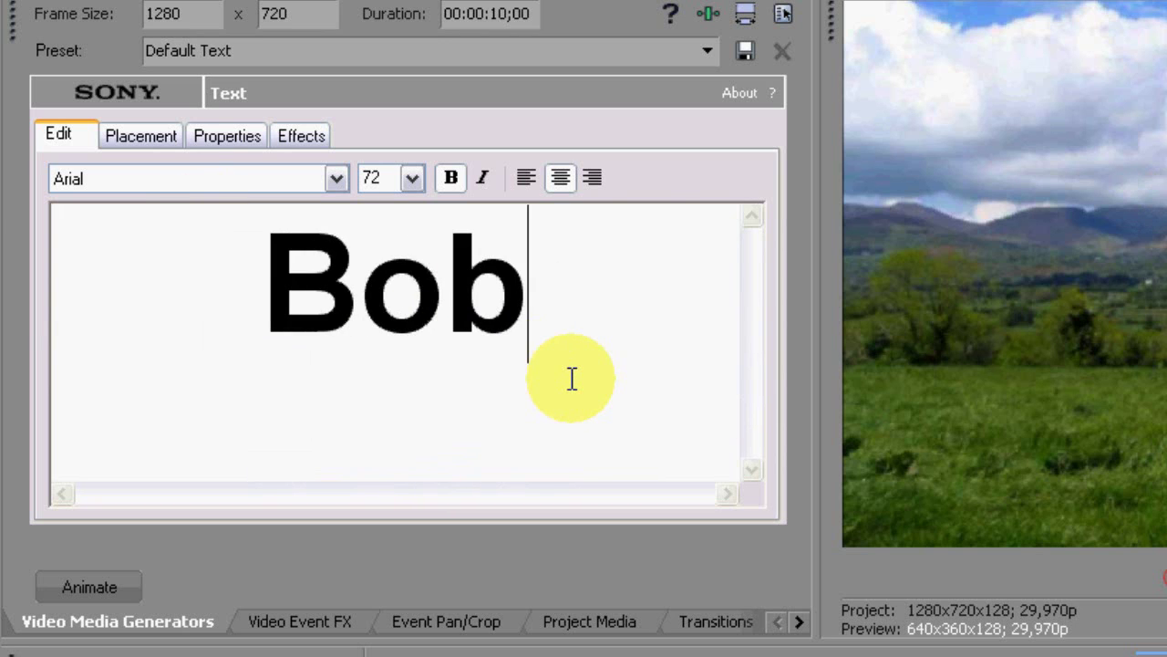
text(unic)
Step: Format the title in Trajan Pro at size 70 with bold turned off
click(139, 180)
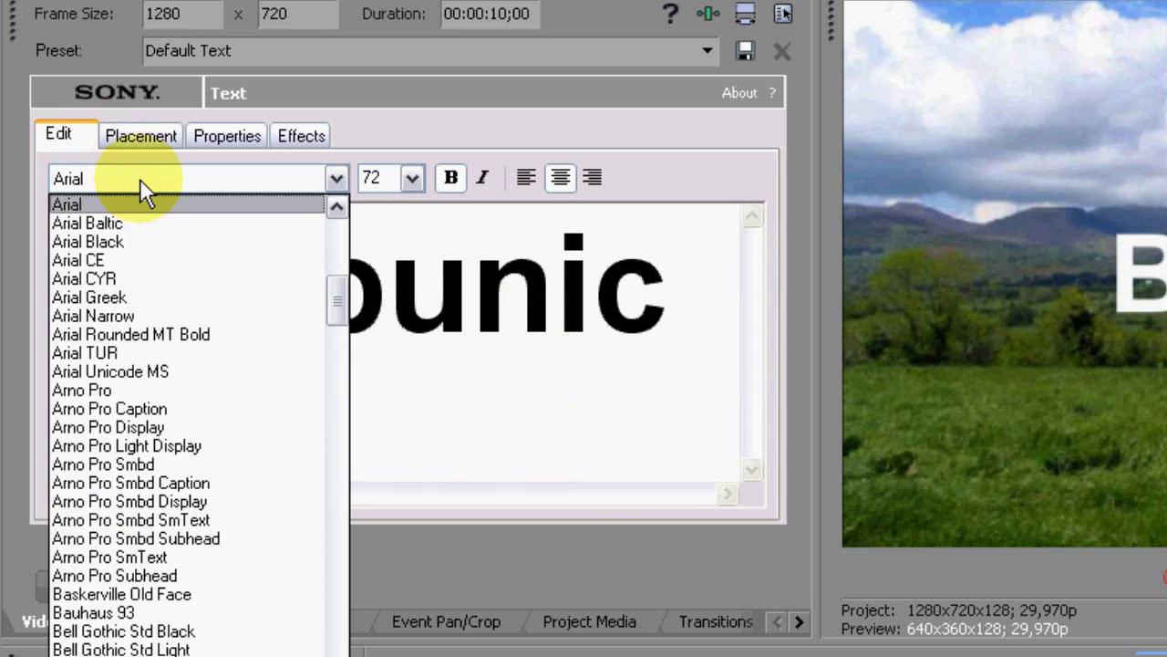
text(tr)
key(Return)
double_click(371, 177)
text(70)
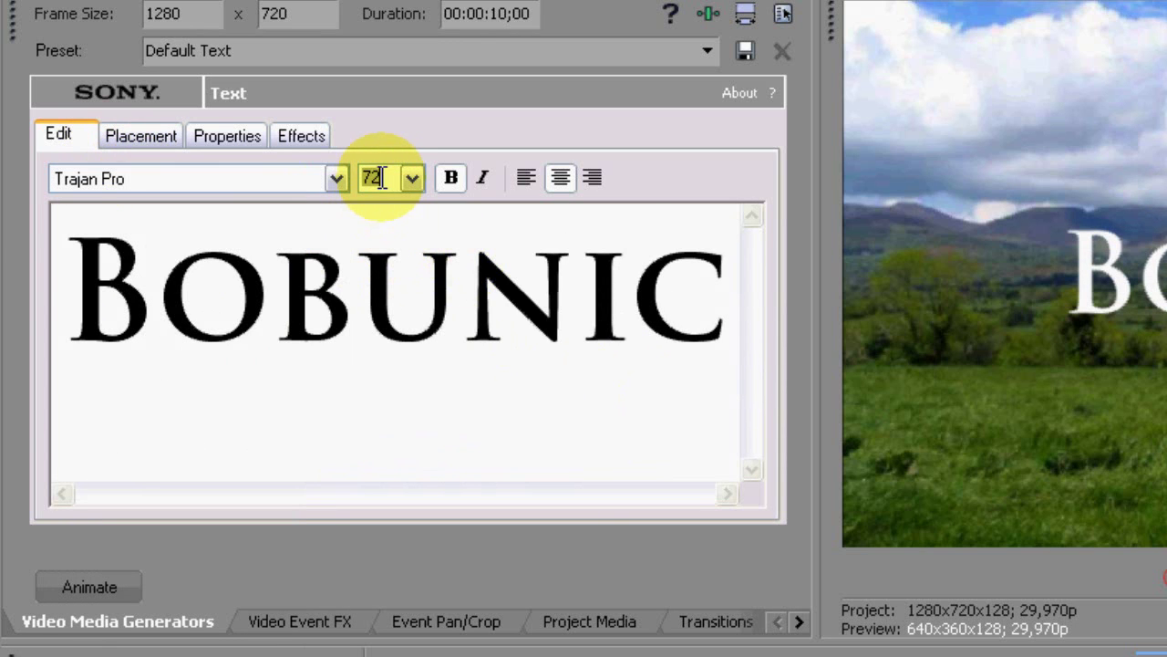
click(465, 211)
click(450, 176)
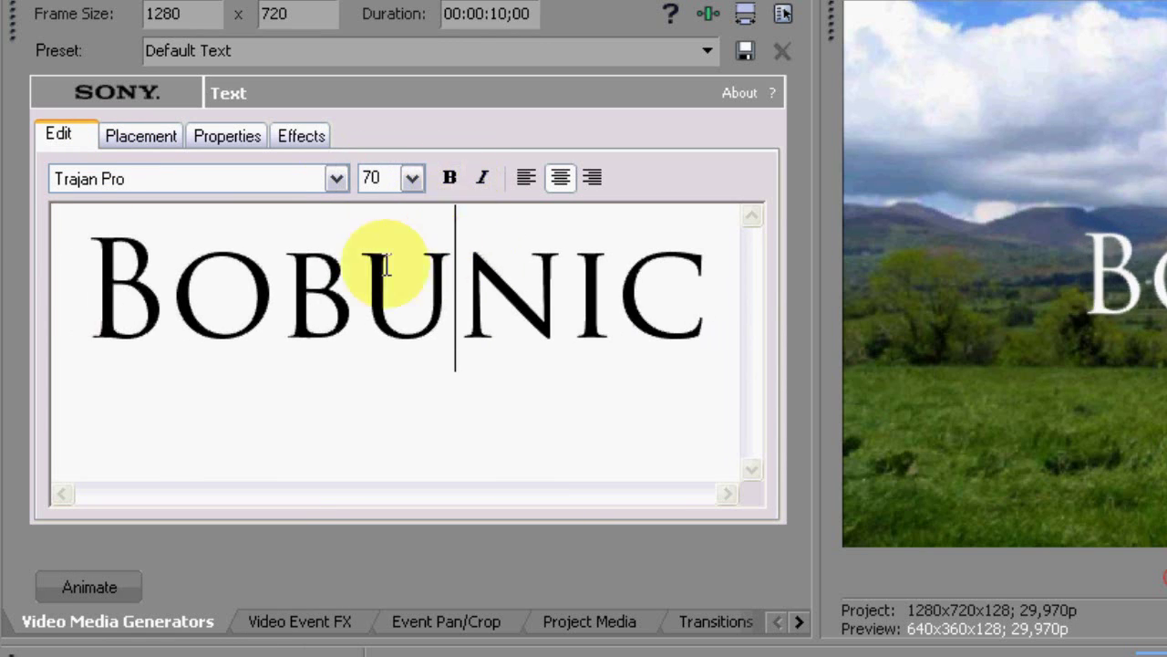
Step: Enable a black outline on the text with feather 0,000 and width 0,000
click(303, 139)
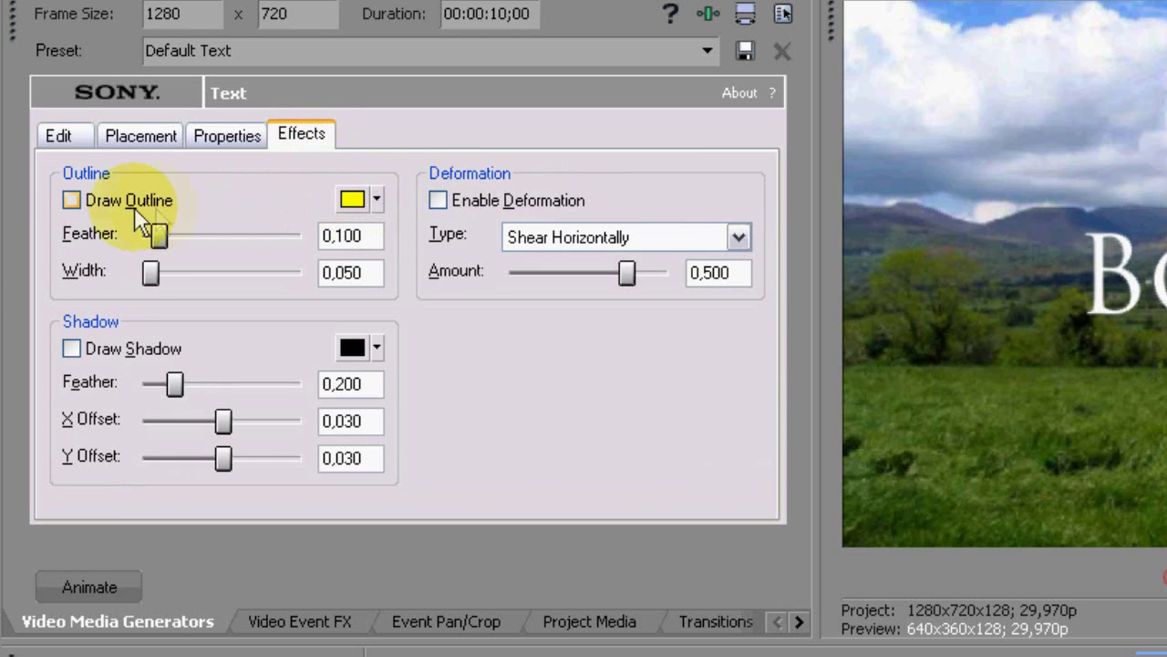
click(72, 200)
click(352, 198)
drag(443, 330, 446, 354)
click(456, 433)
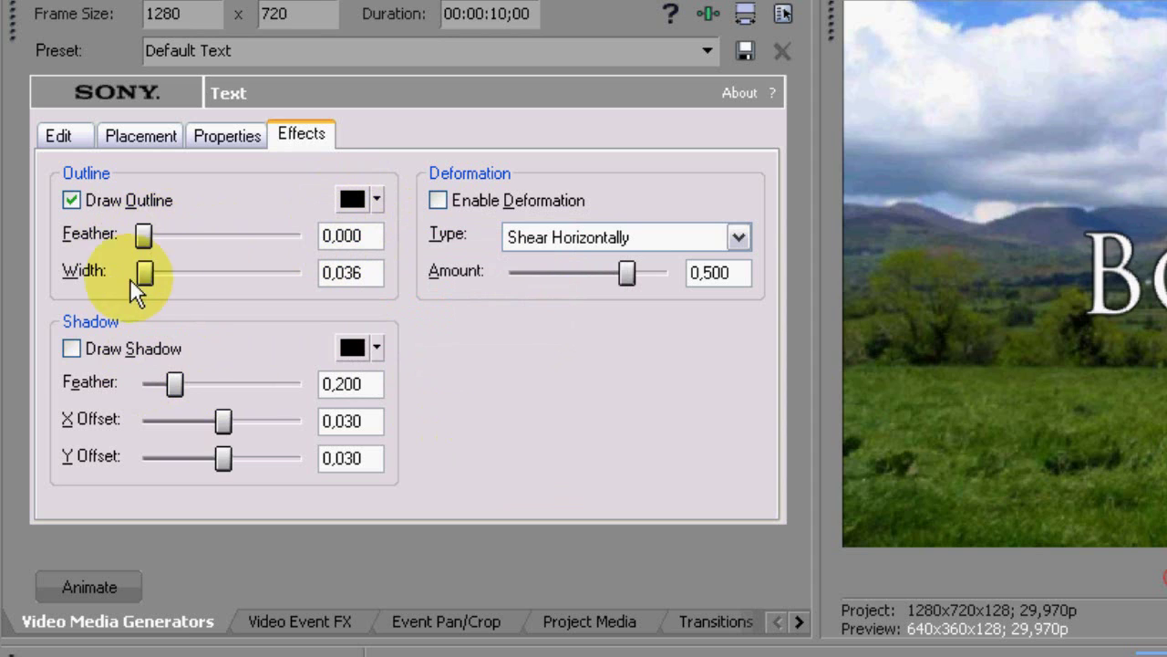
drag(130, 278, 120, 279)
Step: Enable the text's shadow and set its feather to 0,8
click(71, 348)
double_click(367, 383)
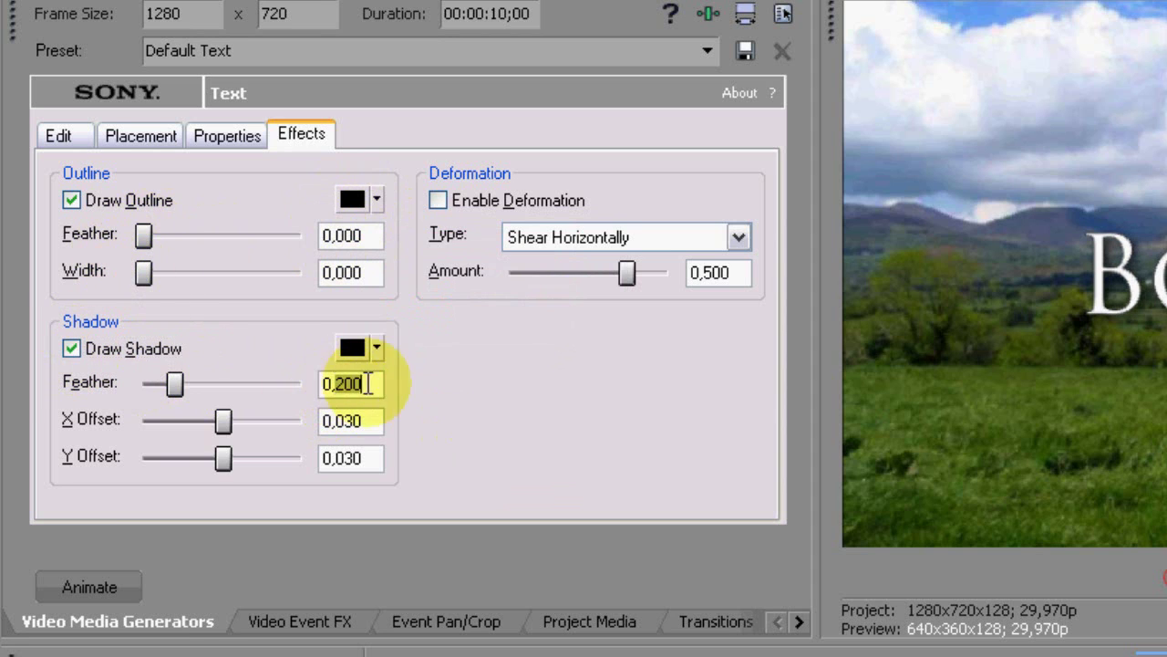
text(0,8)
key(Return)
Step: Retype the title text in full capitals as "BOBUNIC"
click(64, 138)
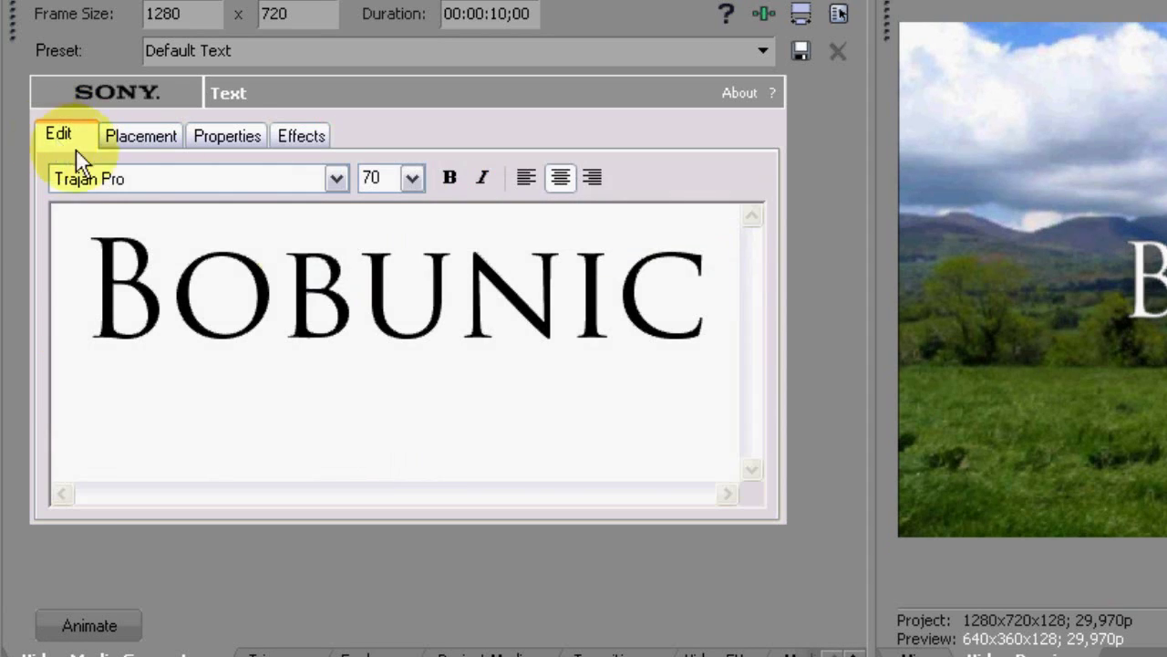
drag(206, 286, 712, 300)
text(OBU)
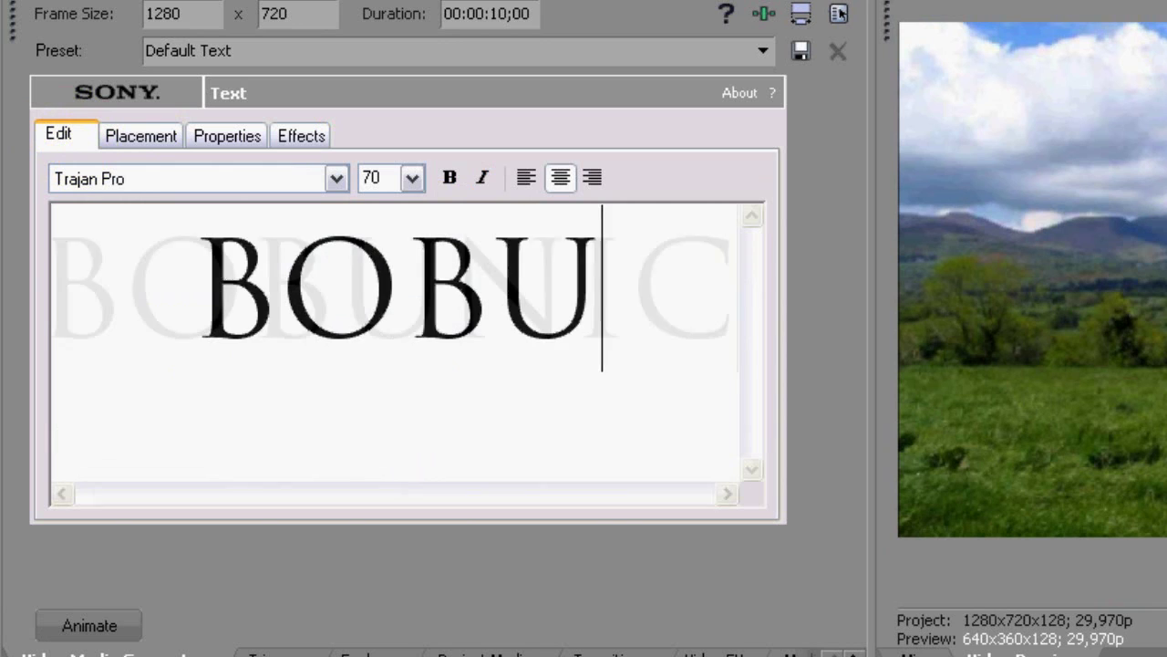
text(NIC)
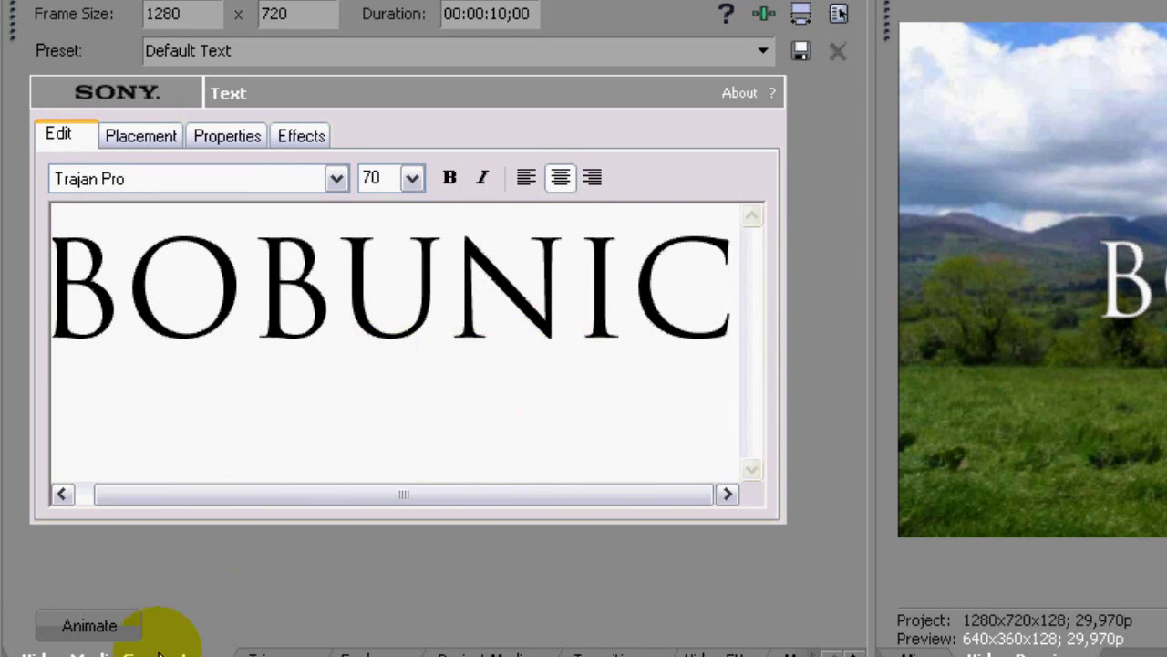
Step: Turn on animation for the title text and place a second keyframe at 00:00:06;00
click(89, 626)
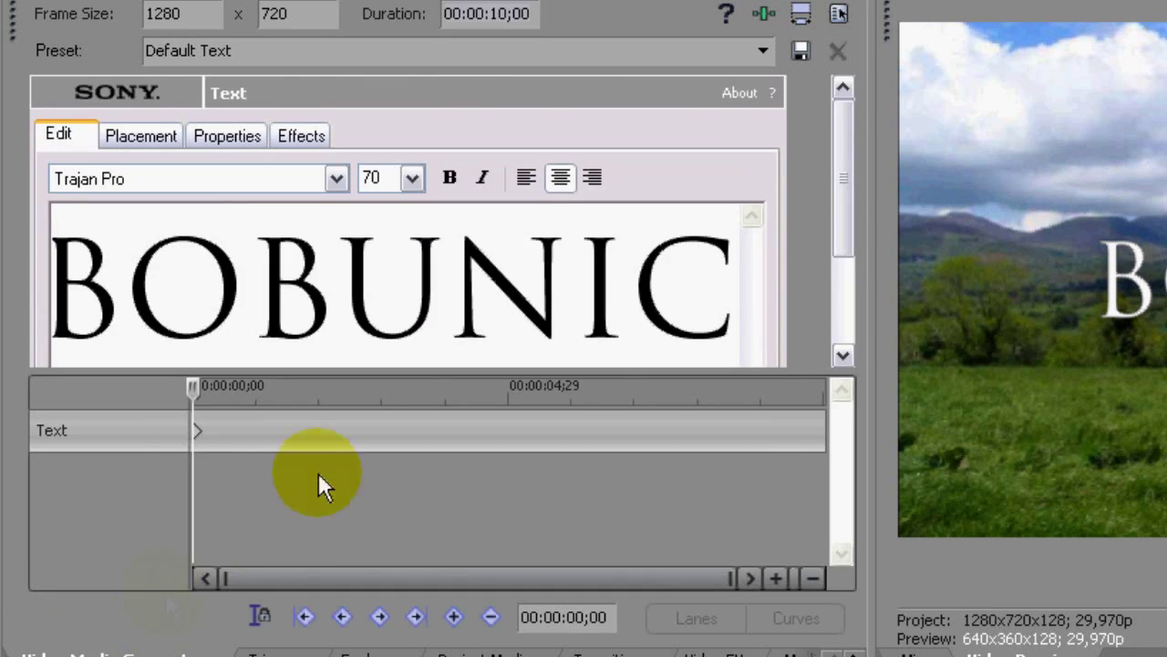
double_click(528, 430)
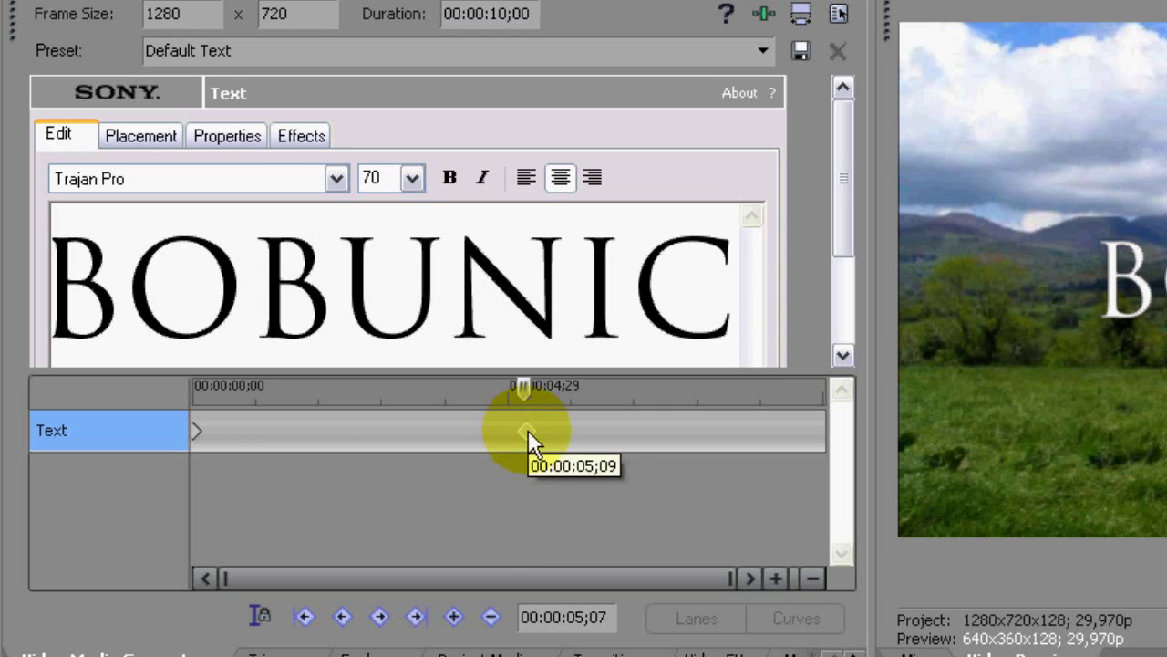
drag(528, 429, 571, 434)
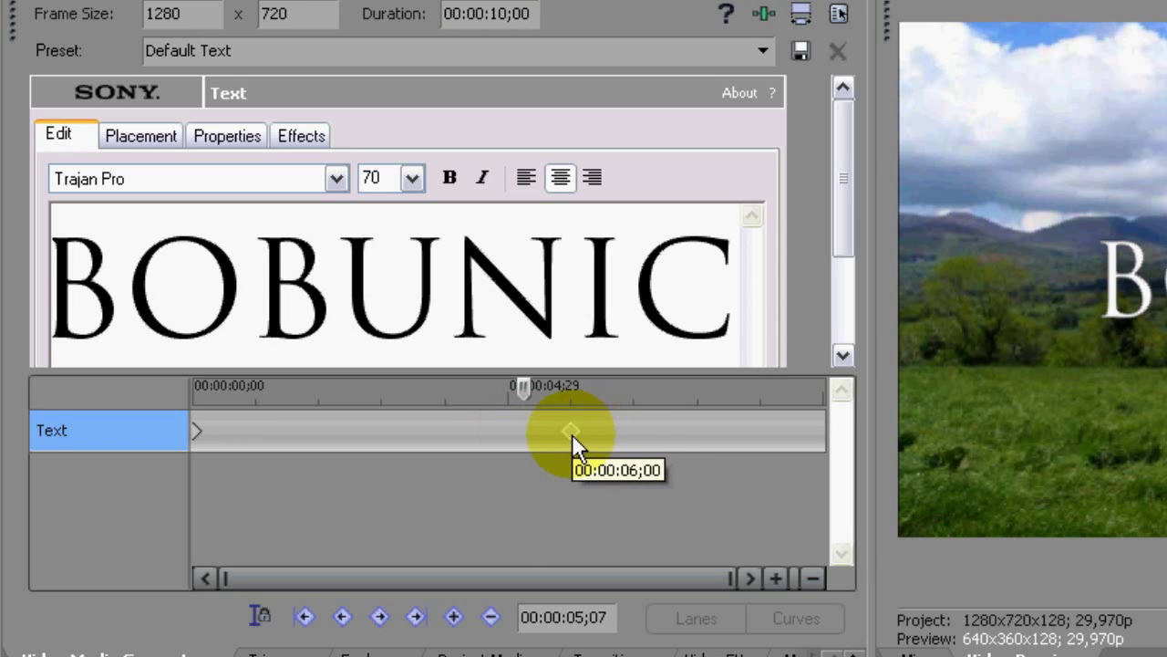
click(571, 433)
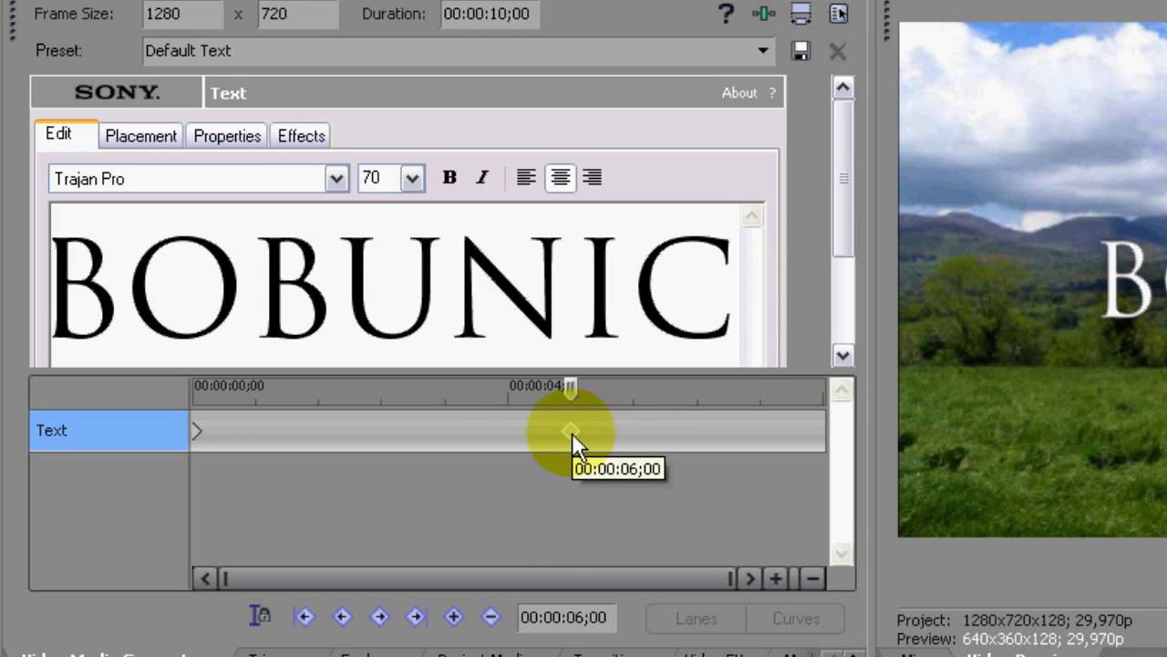
Step: At the 00:00:06;00 keyframe, change the text colour to yellow and set the outline width to 1,000
click(230, 136)
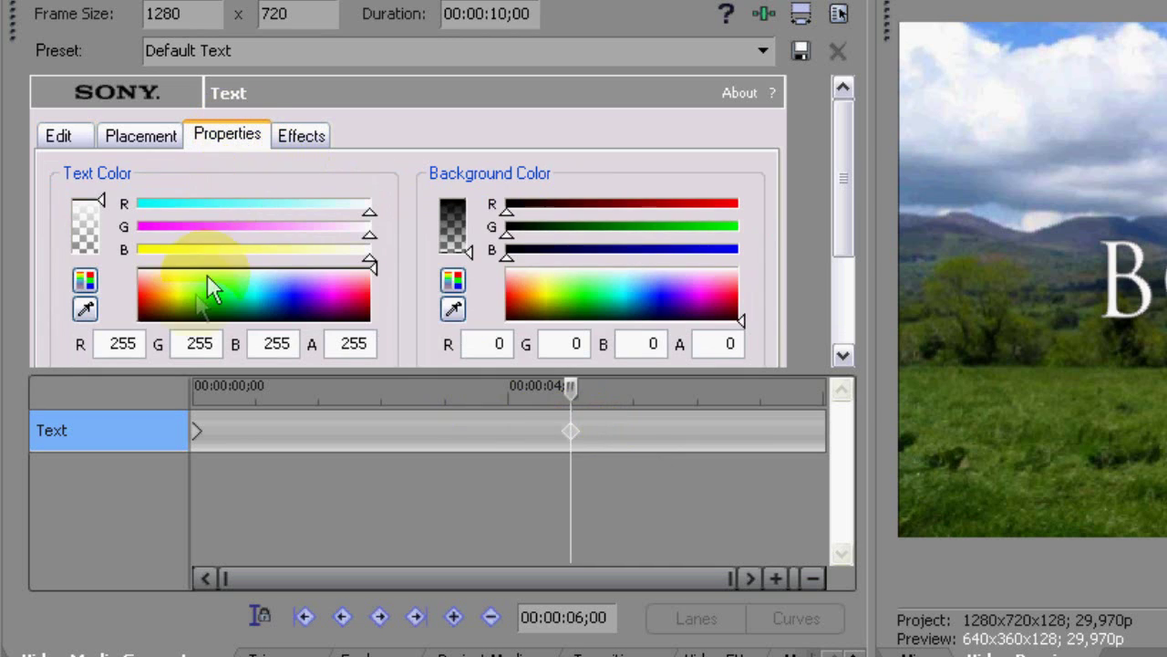
click(176, 292)
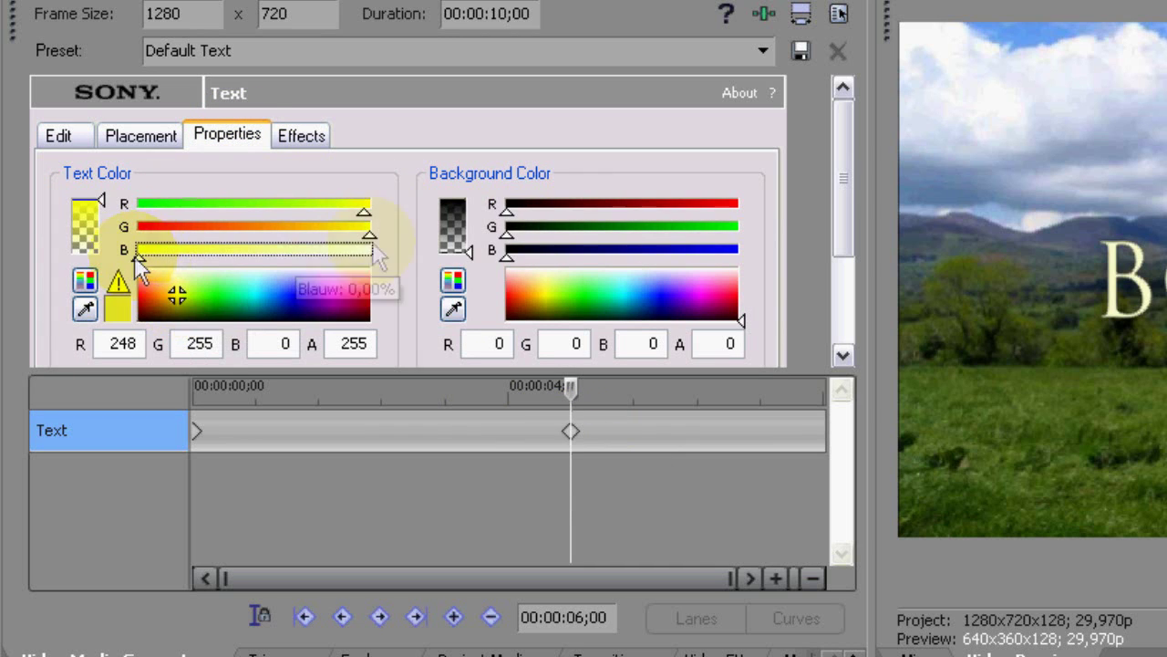
click(364, 216)
click(302, 136)
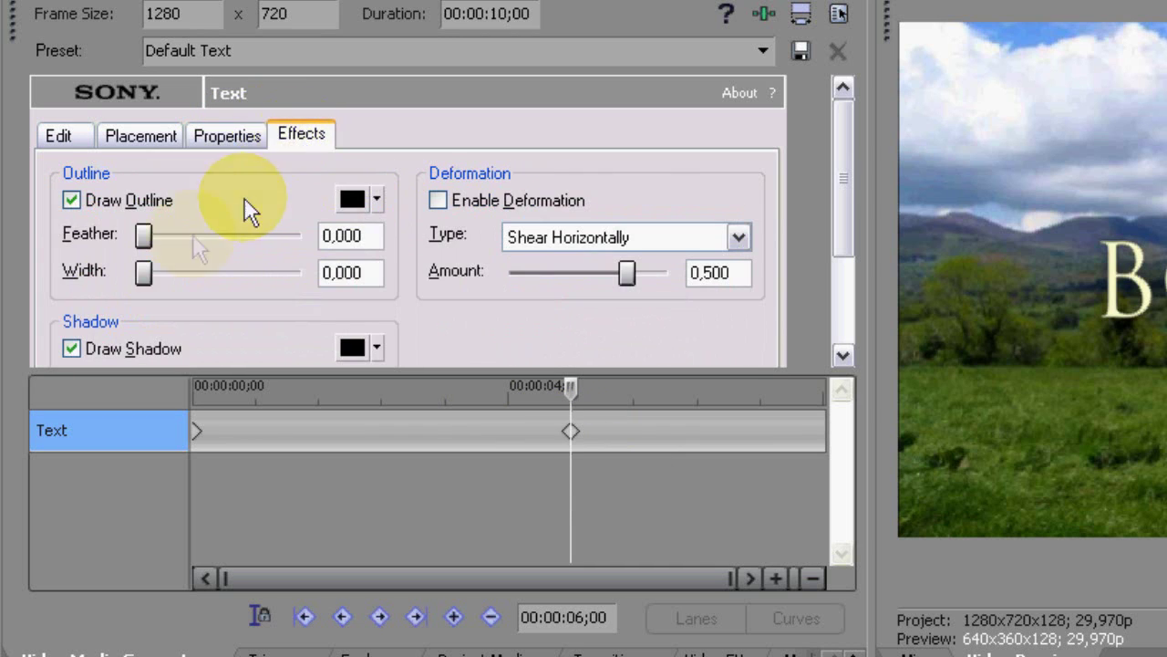
drag(147, 275, 345, 277)
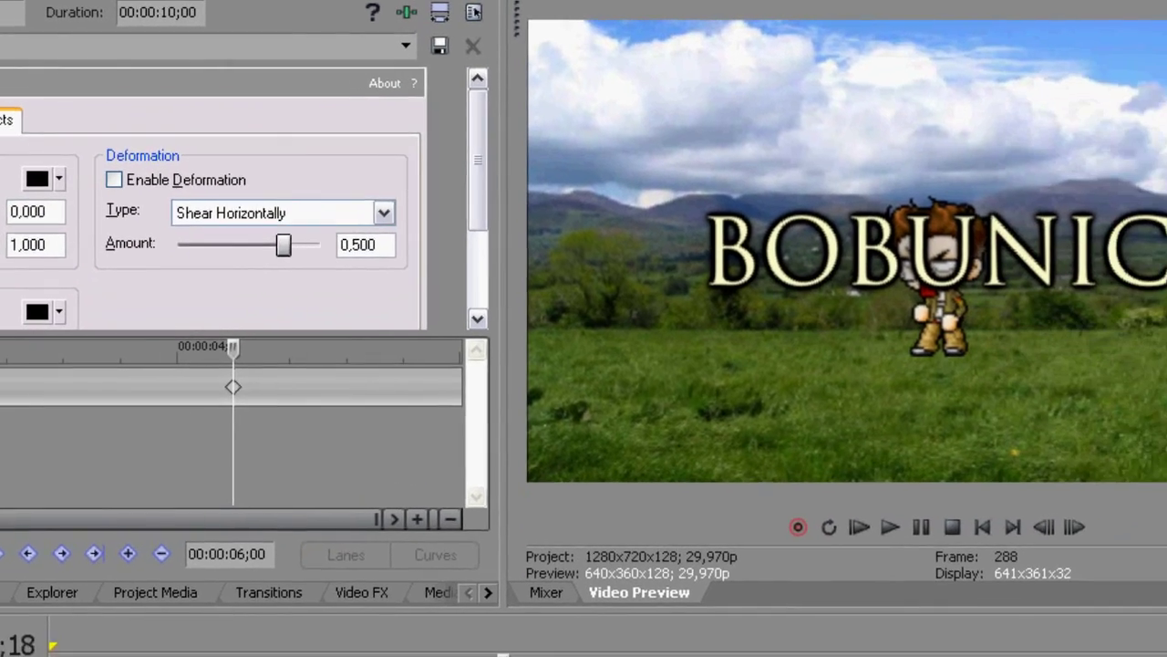
Step: Play the timeline from the start of the title event to preview the text animation
click(307, 653)
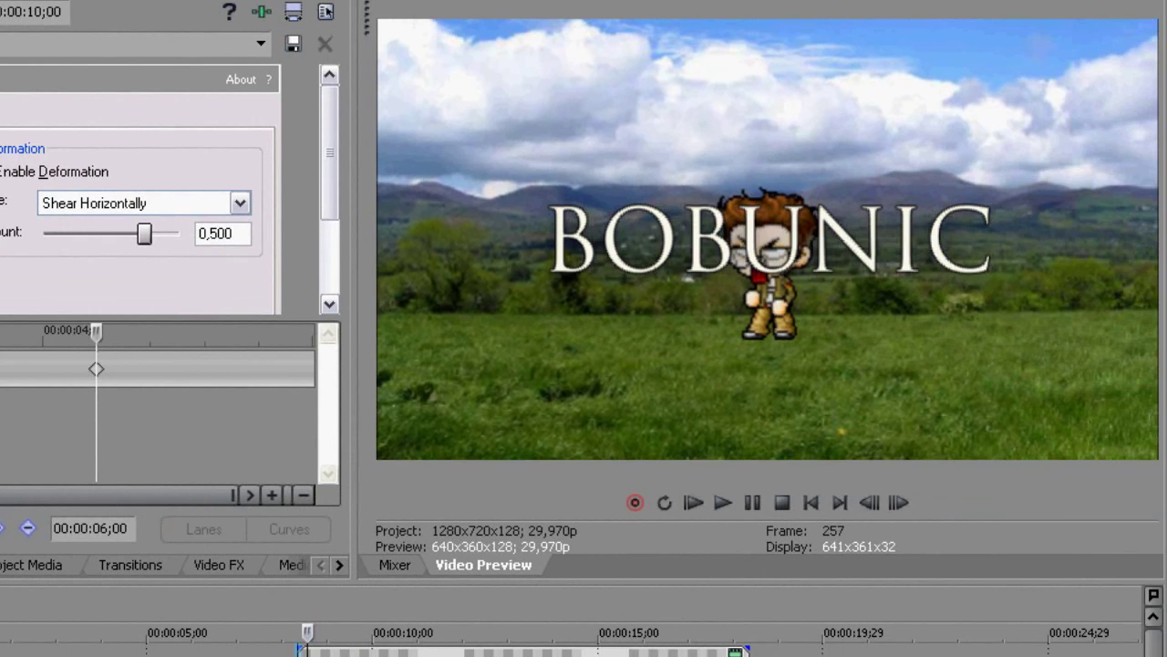
click(298, 653)
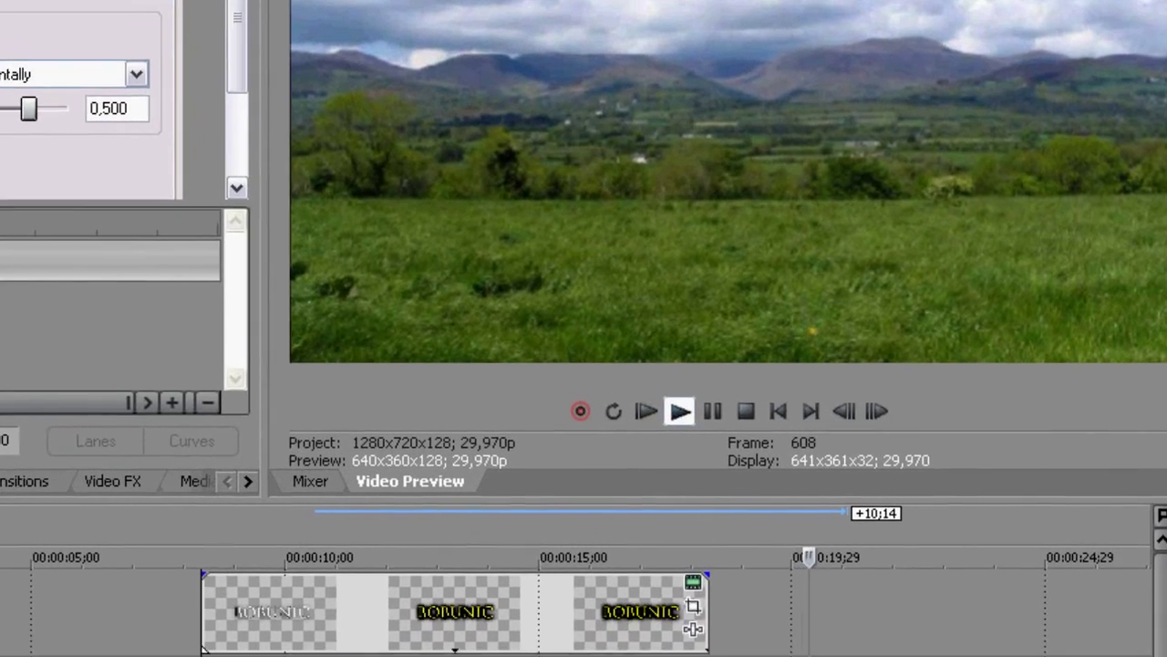
key(space)
Step: Insert a new video track above the BOBUNIC title and paste a copy of the title event there, aligned to its start
click(594, 638)
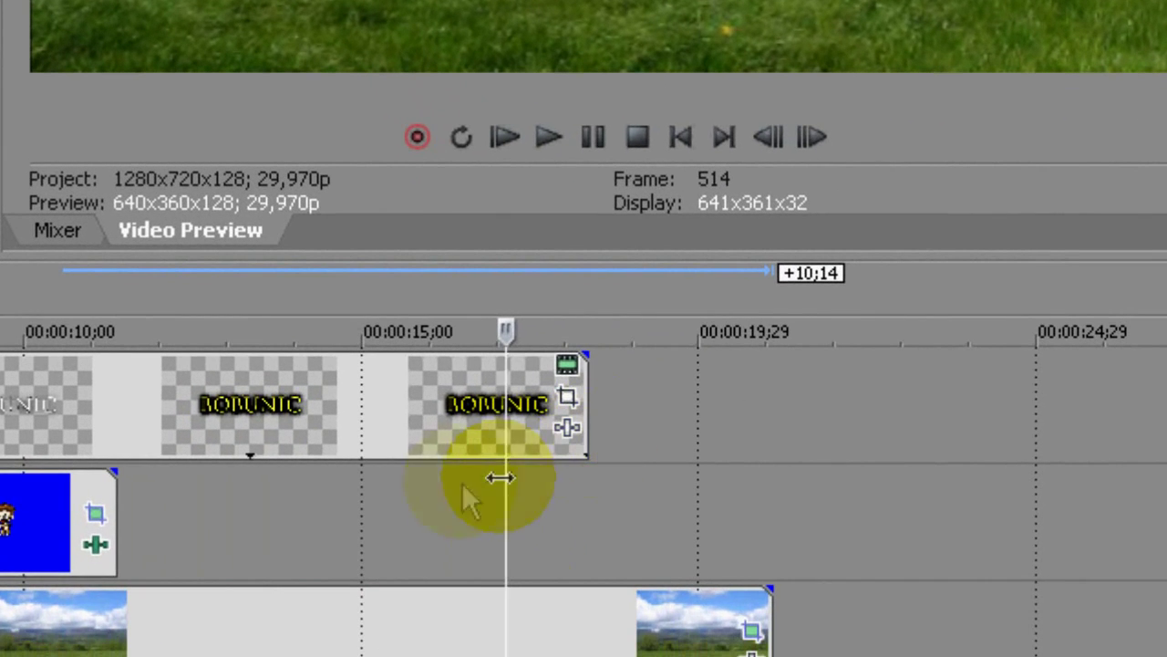
right_click(668, 424)
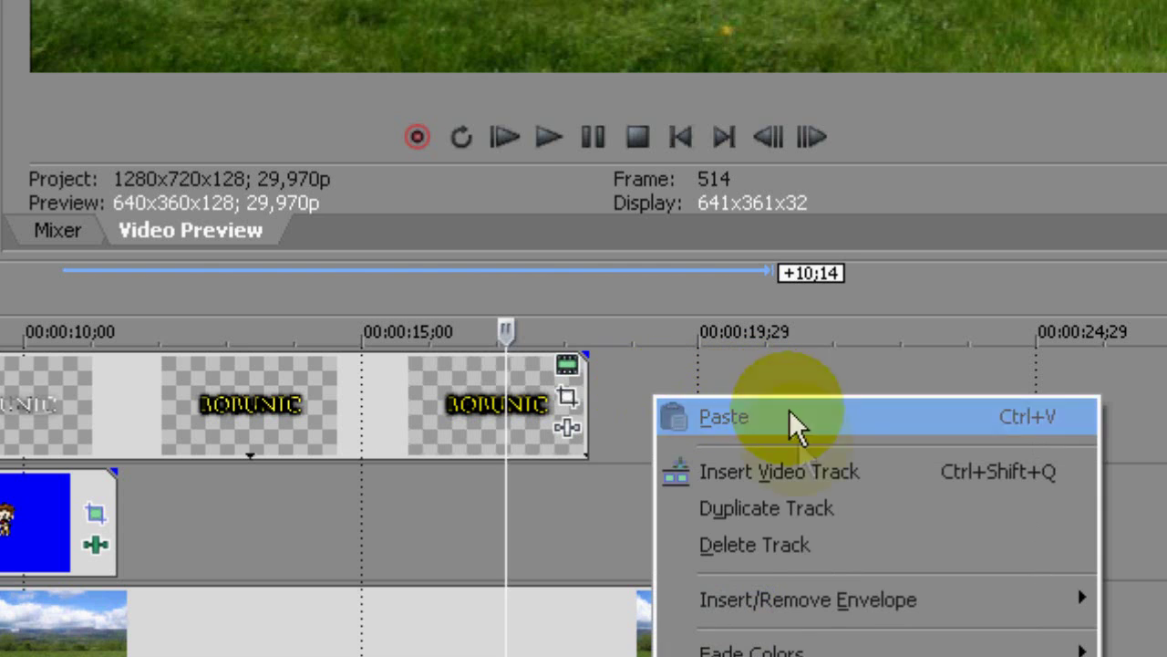
click(754, 472)
click(200, 375)
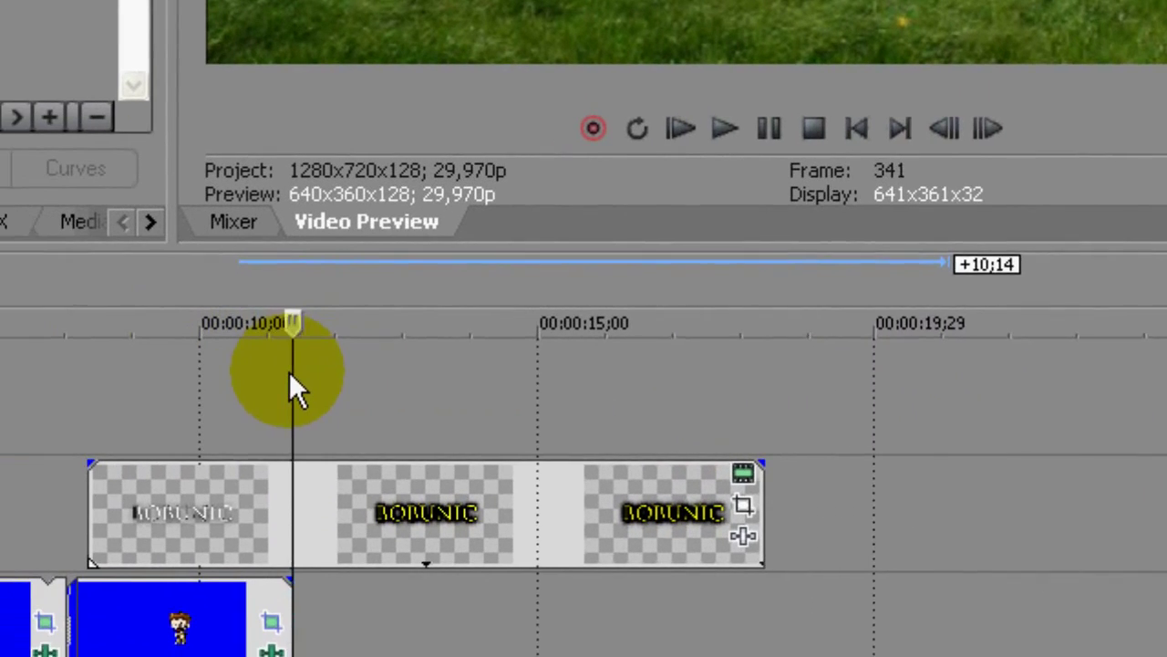
click(138, 508)
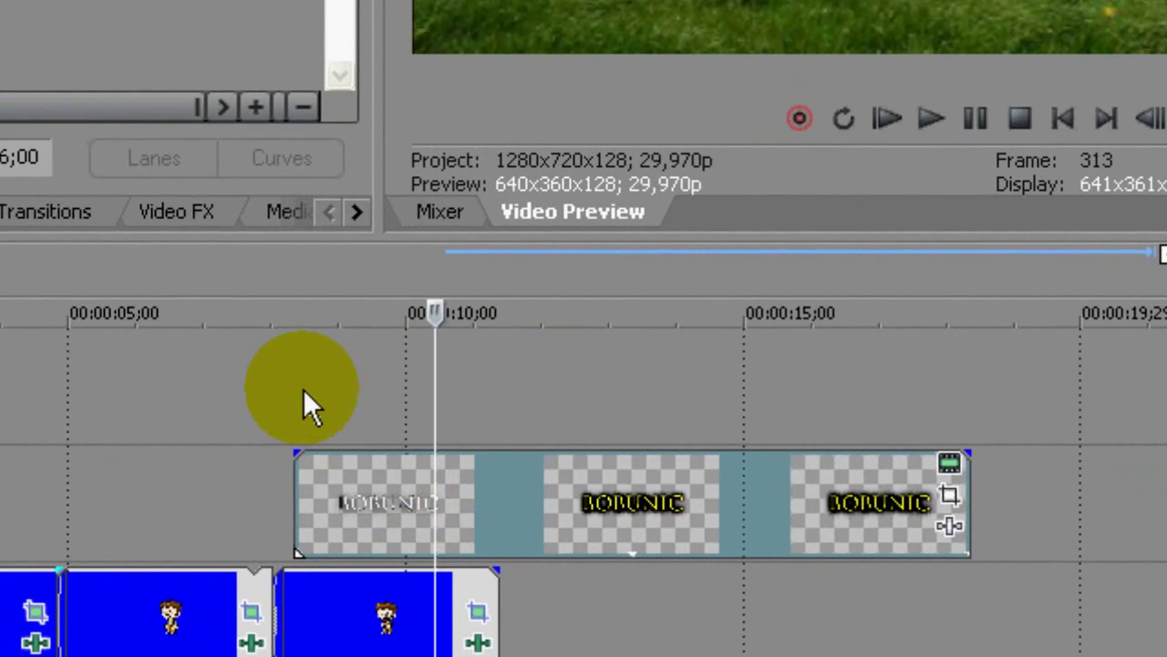
click(302, 389)
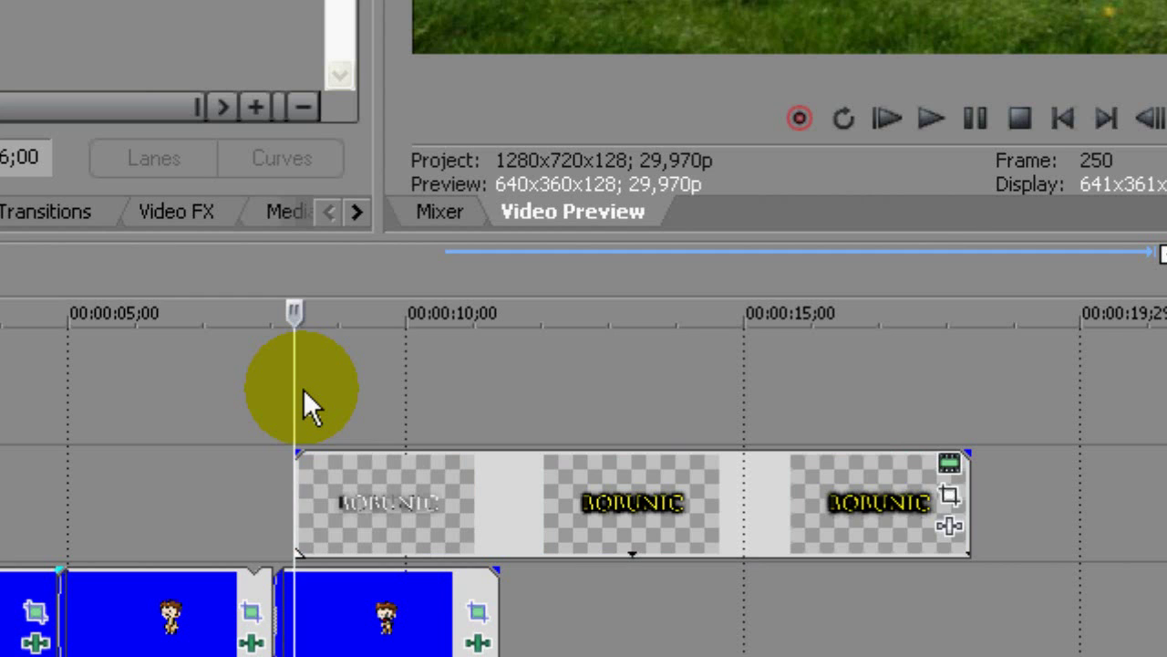
key(ctrl+v)
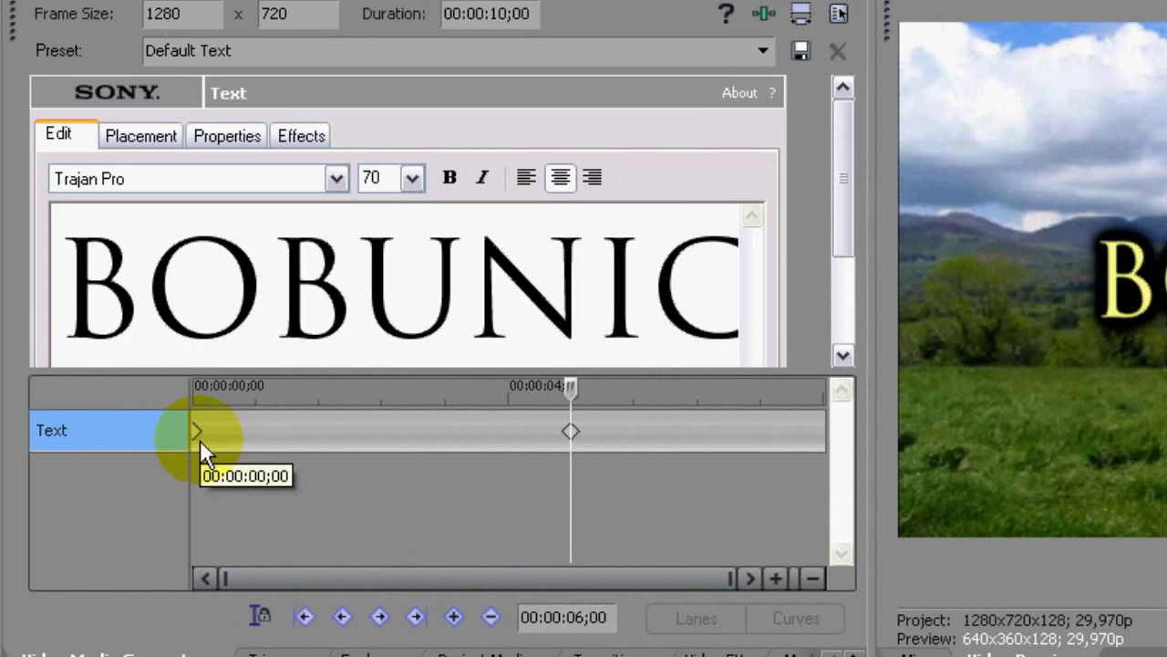
Step: Replace the copied title's text with "PRODUCTIONS" at both the first and the 00:00:06;00 keyframes
click(198, 436)
click(203, 305)
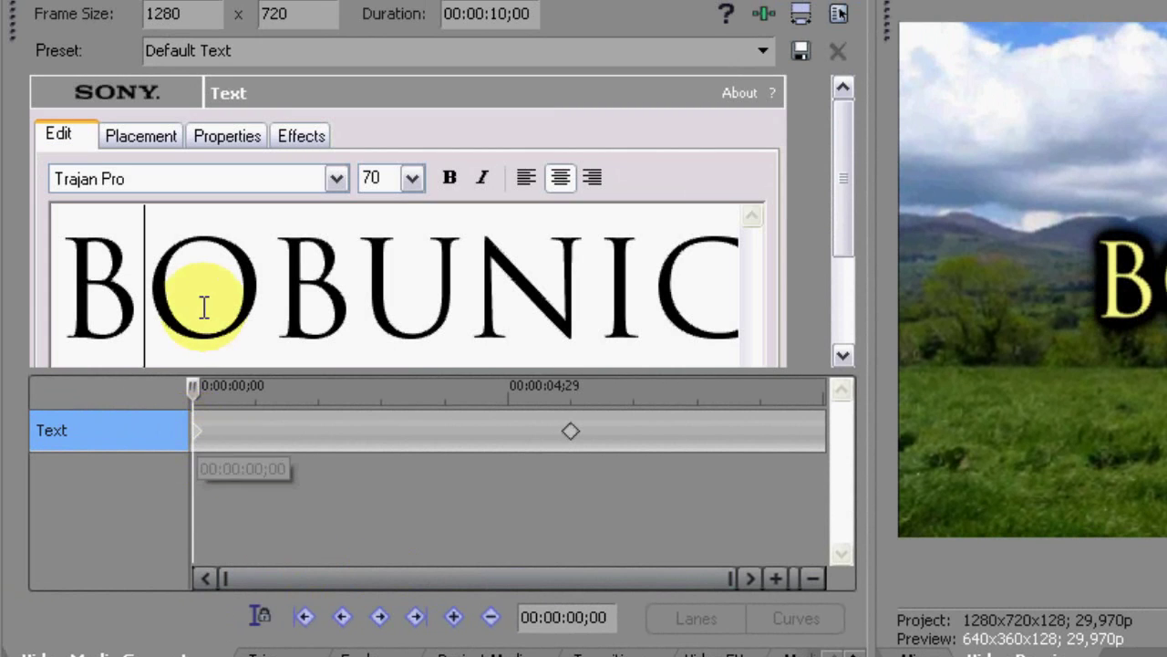
drag(47, 286, 821, 301)
text(PRODUCTIONS)
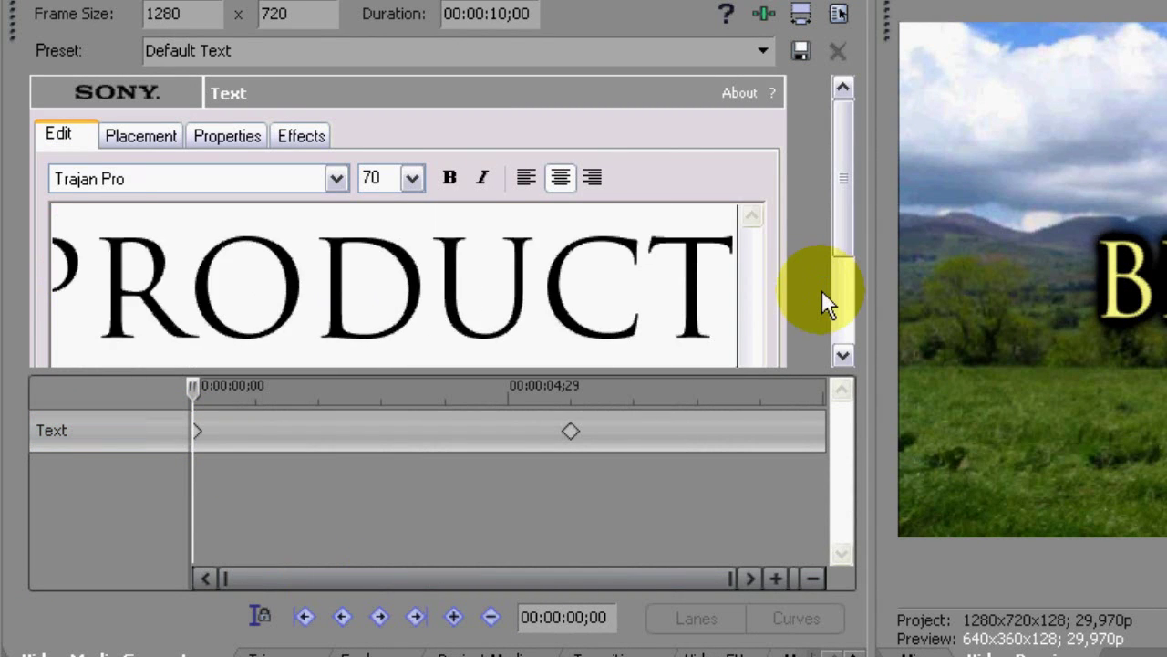
click(570, 431)
drag(495, 355, 6, 273)
text(PRODUCTIONS)
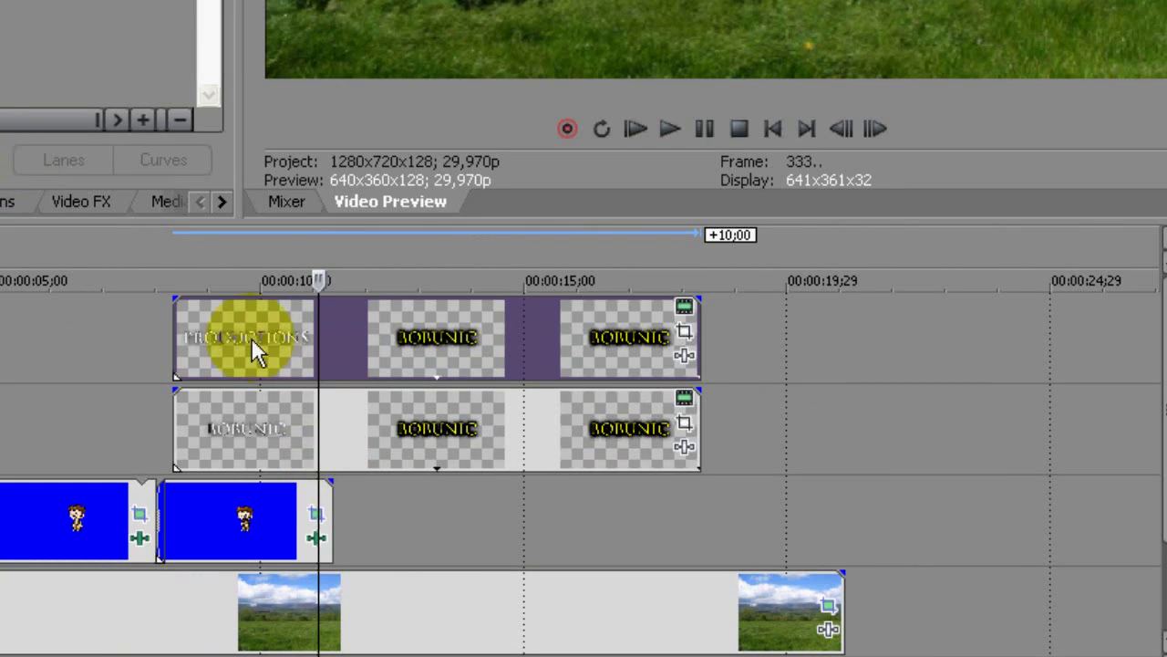
Step: Swap the vertical order of the title tracks so the BOBUNIC event sits above the PRODUCTIONS event
drag(465, 494, 940, 493)
drag(404, 446, 404, 365)
drag(875, 371, 402, 417)
click(402, 361)
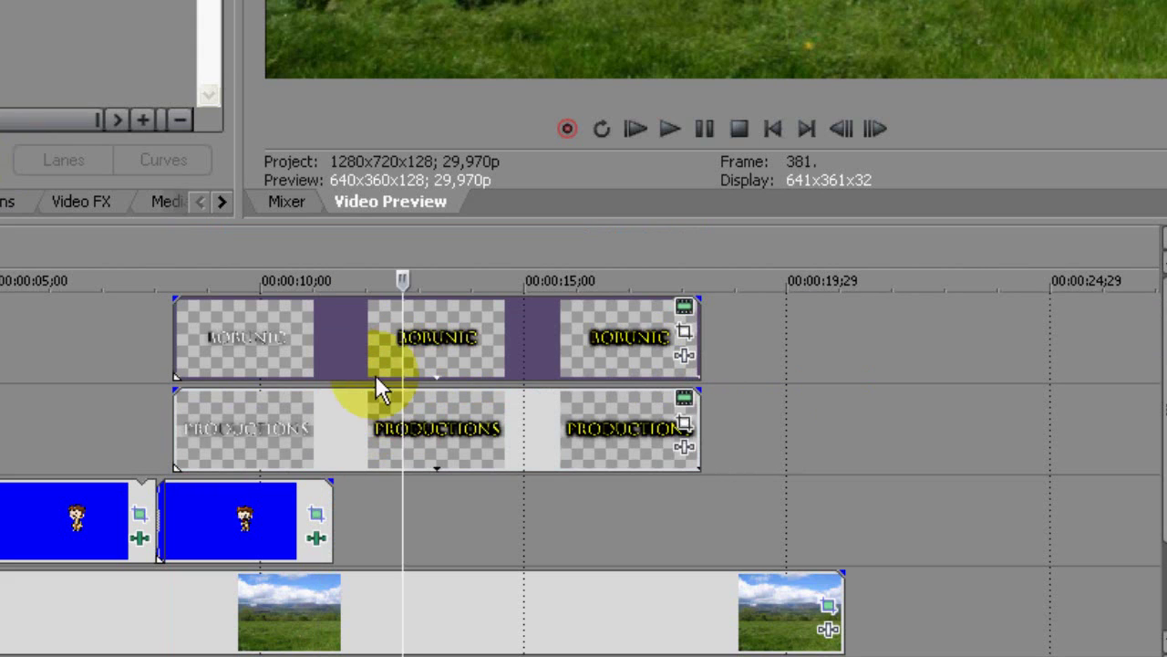
Step: Open Event Pan/Crop for the BOBUNIC title and add a position keyframe at 00:00:01;01
click(333, 355)
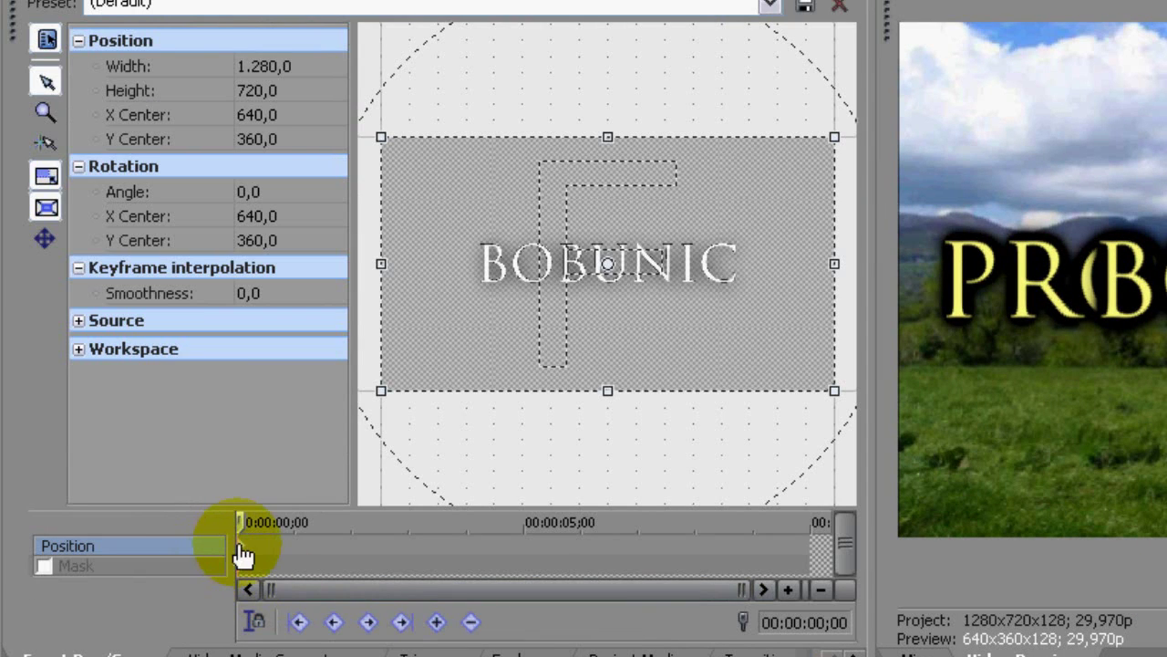
click(285, 540)
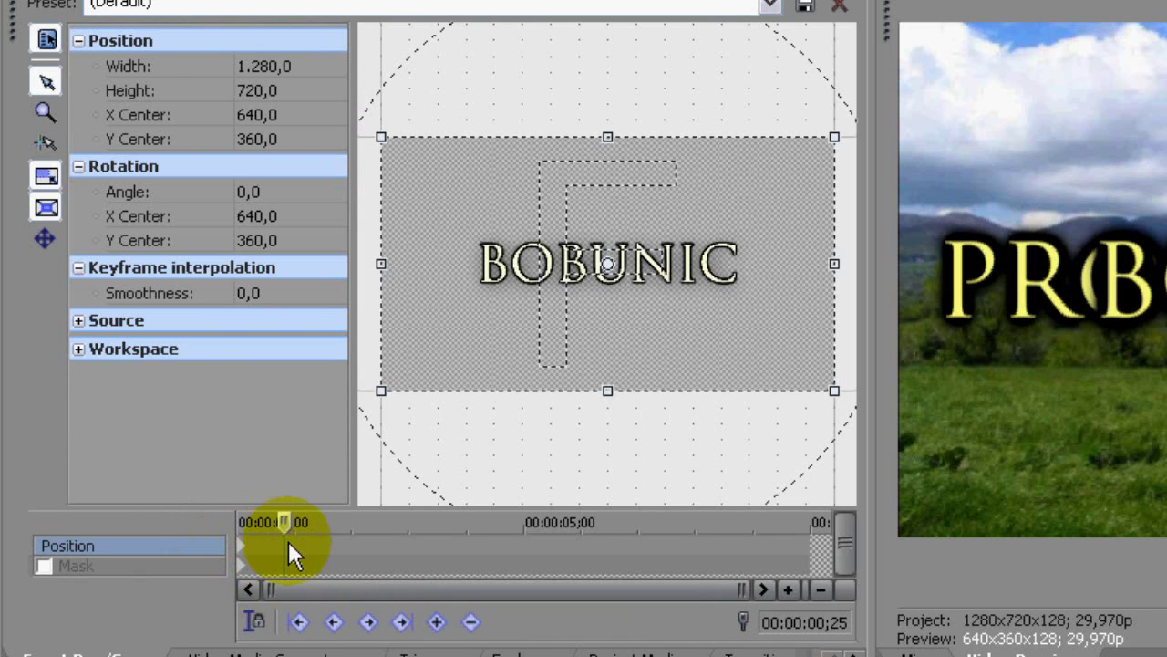
click(296, 541)
double_click(297, 541)
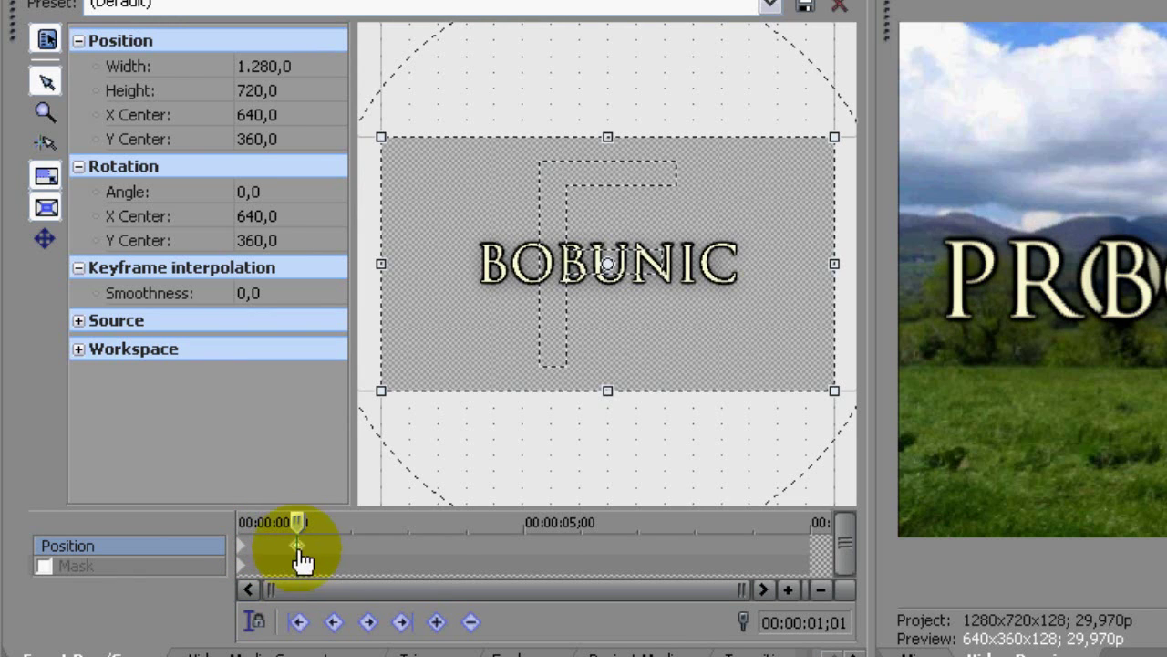
Step: At the first position keyframe, restrict movement to horizontal and shift BOBUNIC's crop frame to an X Center of about 1.919,3
click(242, 547)
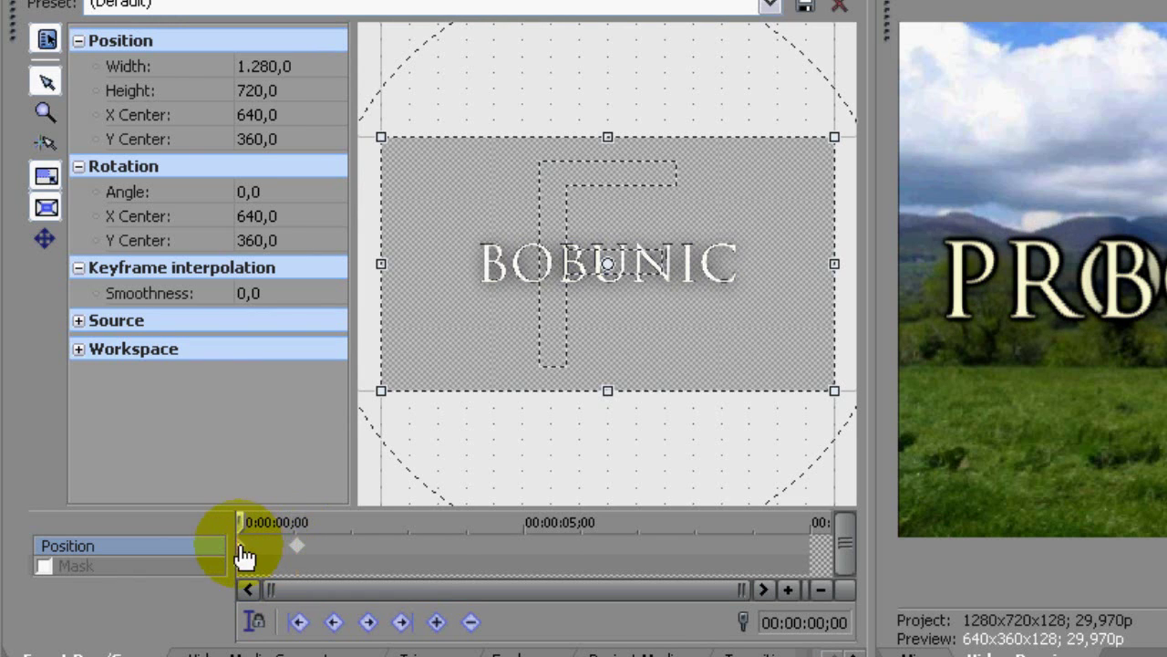
click(46, 238)
drag(486, 326, 943, 329)
Step: Add a position keyframe at 00:00:02;00 and shift BOBUNIC's crop frame vertically to a Y Center of about 440,5
click(299, 546)
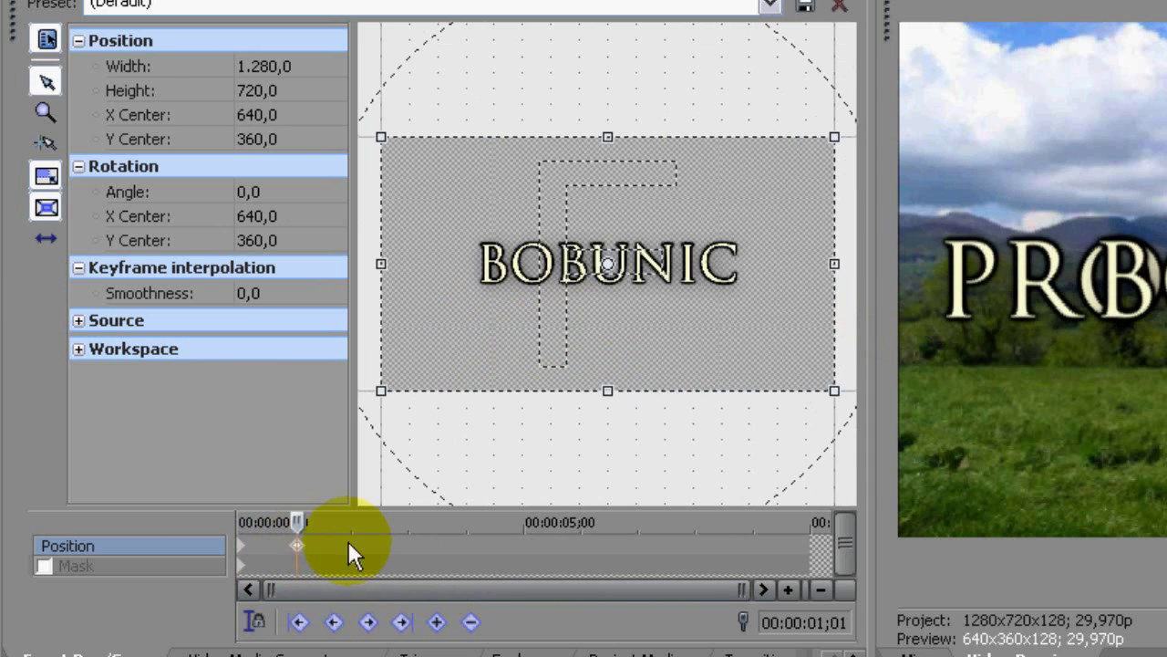
double_click(352, 545)
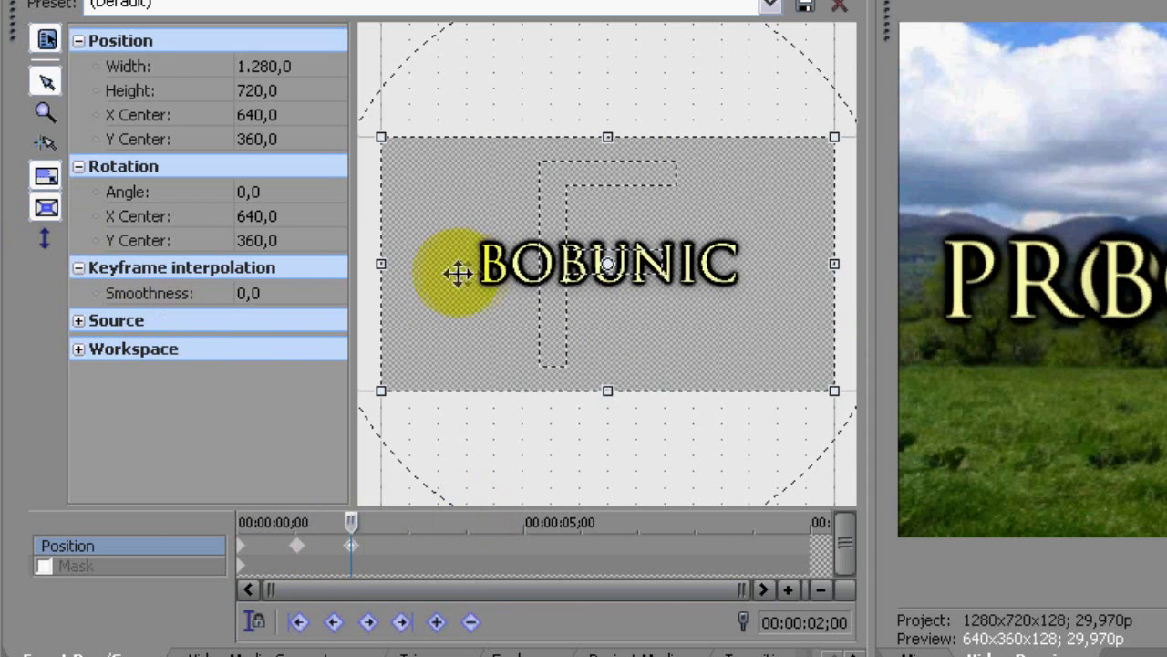
drag(456, 268, 484, 310)
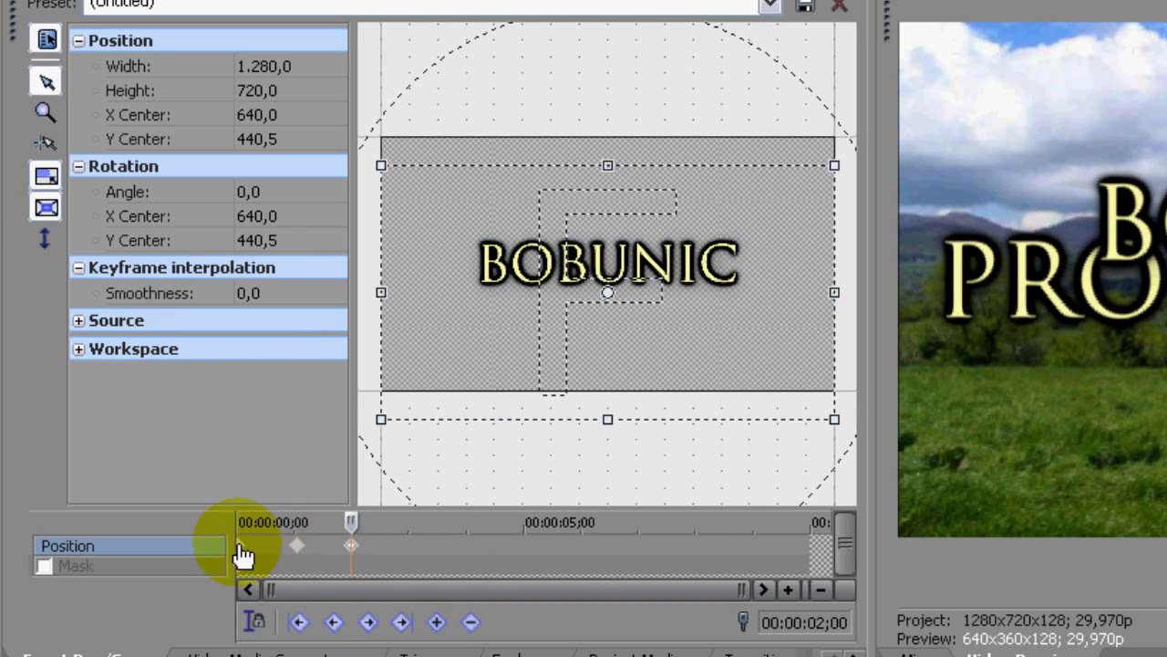
Step: Copy the BOBUNIC title's position keyframes and paste them at the start of the PRODUCTIONS title's Pan/Crop timeline
click(350, 545)
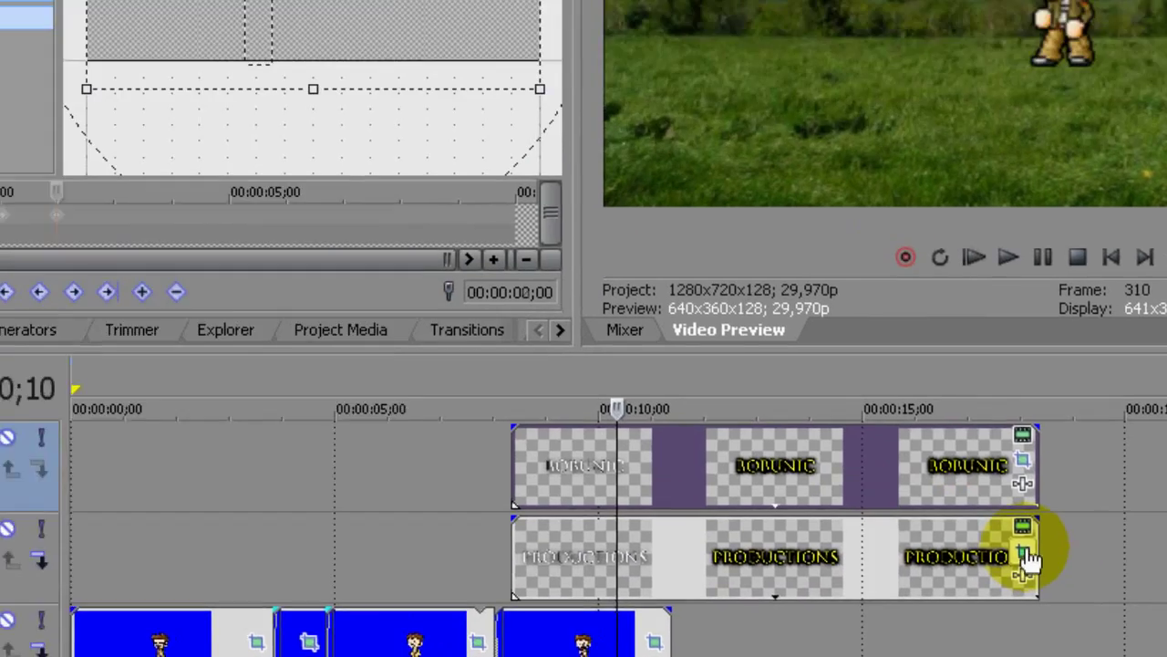
click(898, 412)
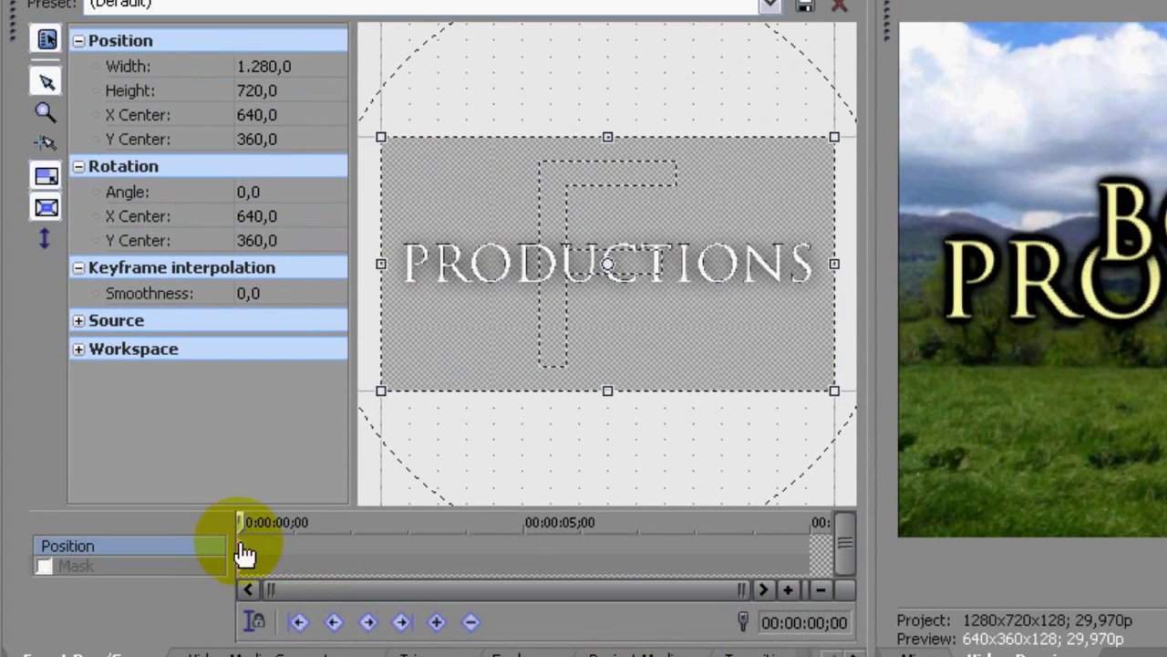
click(243, 547)
key(ctrl+v)
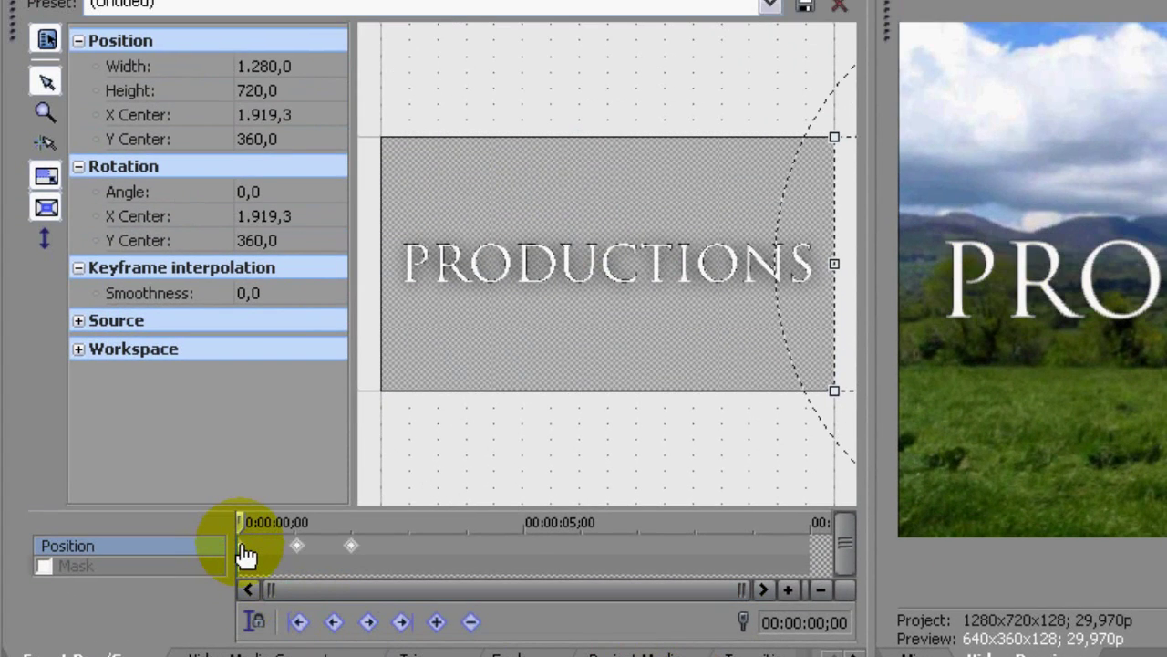
Step: At the PRODUCTIONS title's 00:00:02;00 position keyframe, shift the crop frame vertically to a Y Center of about 283,6
click(297, 548)
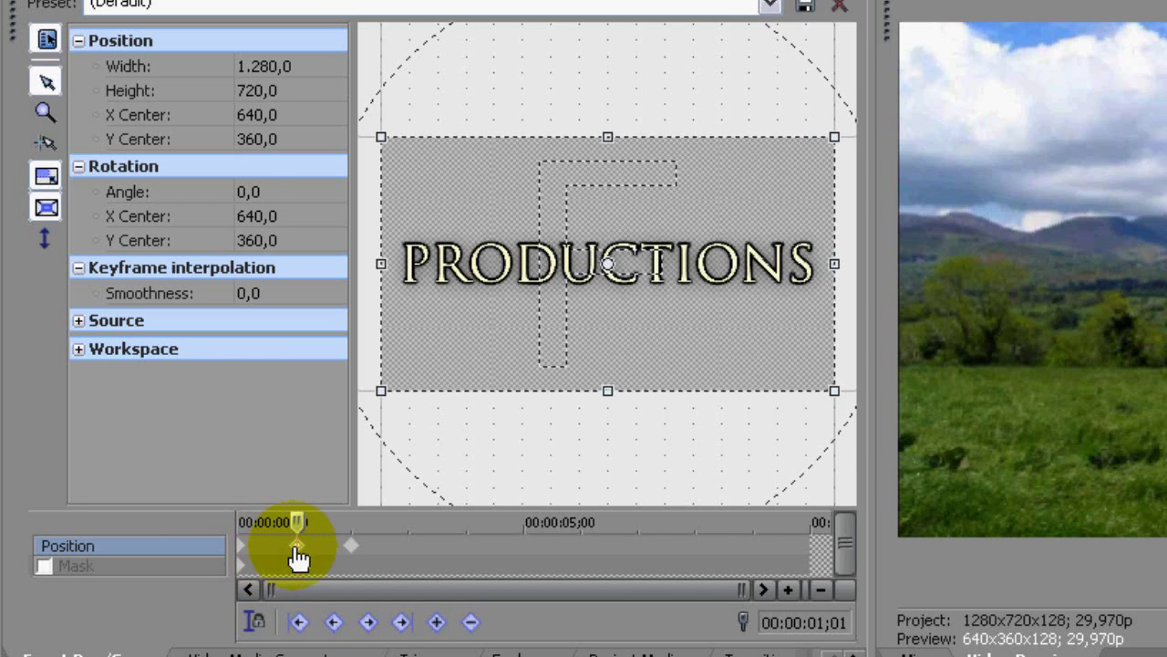
click(351, 545)
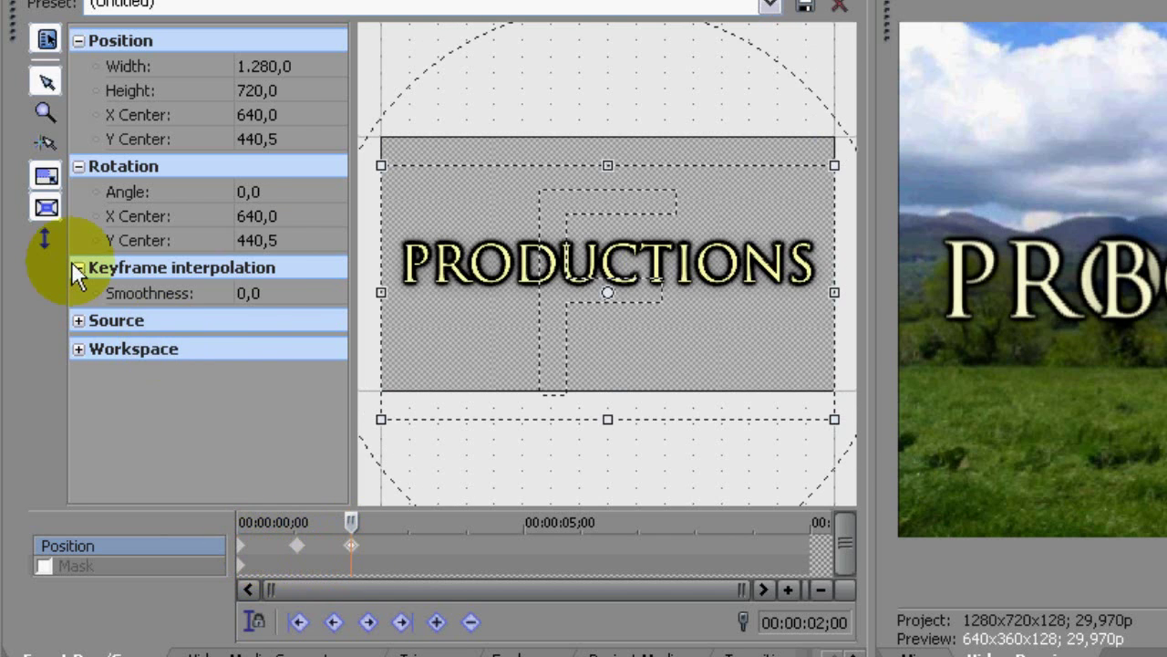
drag(568, 334, 552, 280)
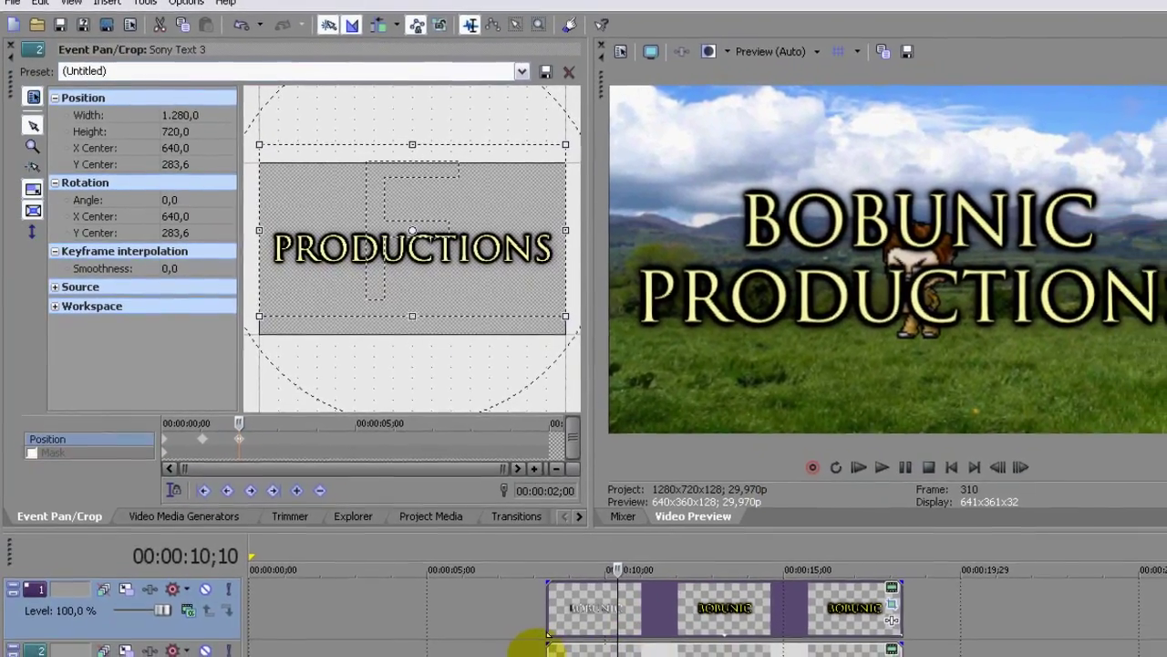
Step: Play the timeline from just before the title events to preview both animated titles
click(548, 639)
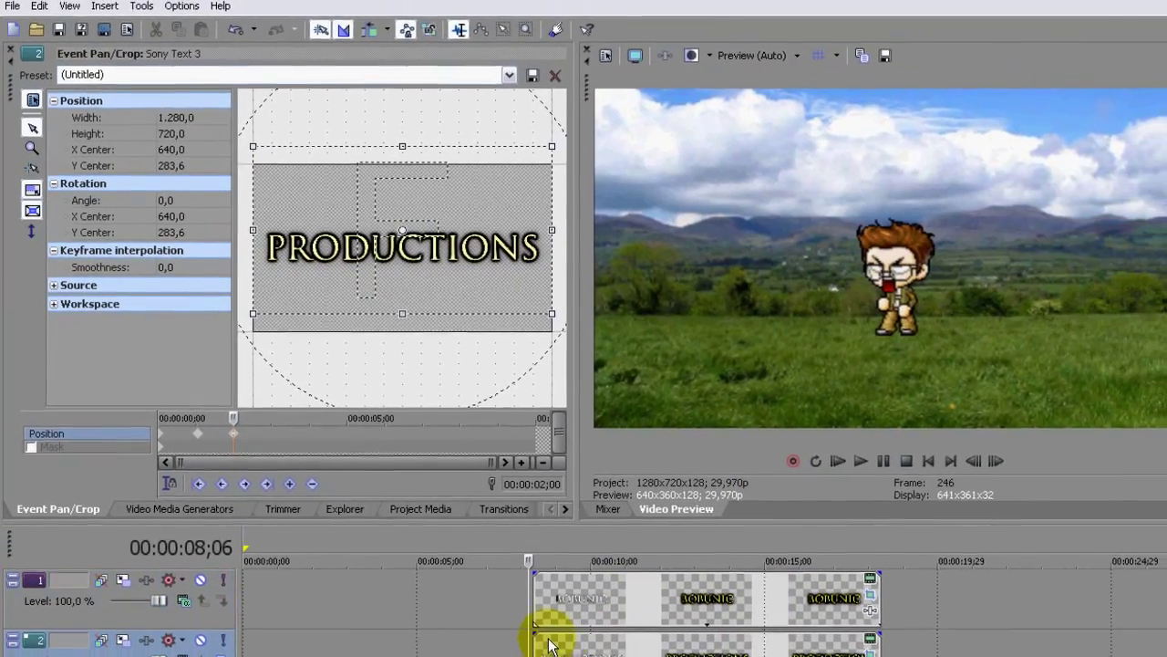
key(space)
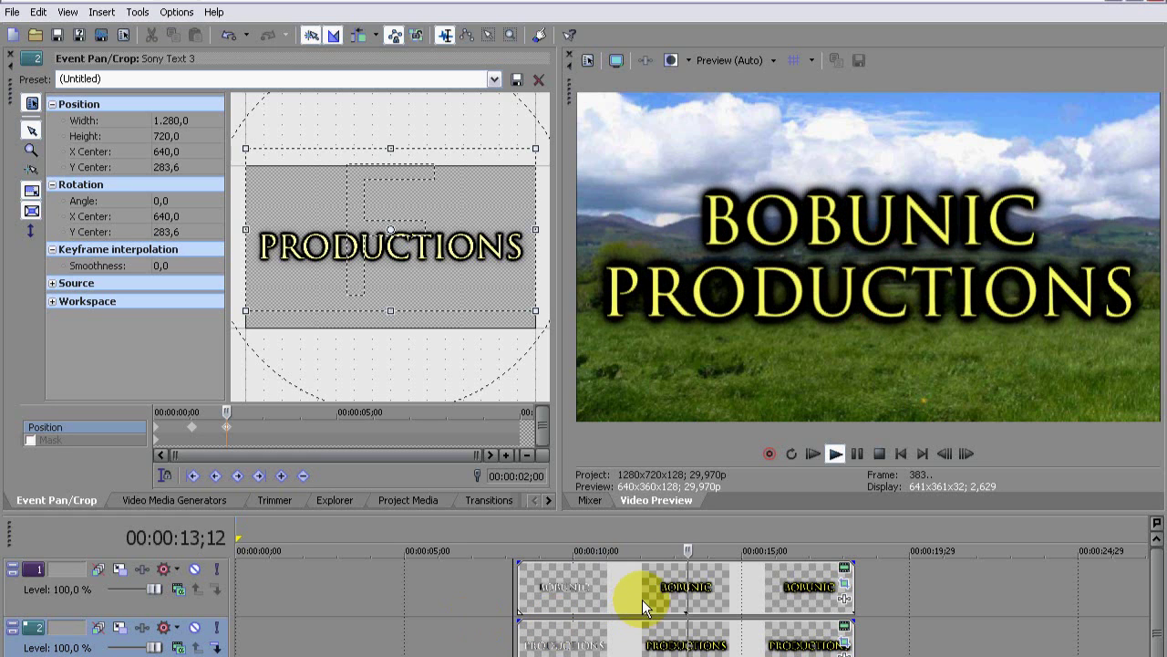
key(space)
Step: Solo both title tracks and play them from the start of the title events to preview the text alone
click(627, 599)
click(556, 595)
click(218, 571)
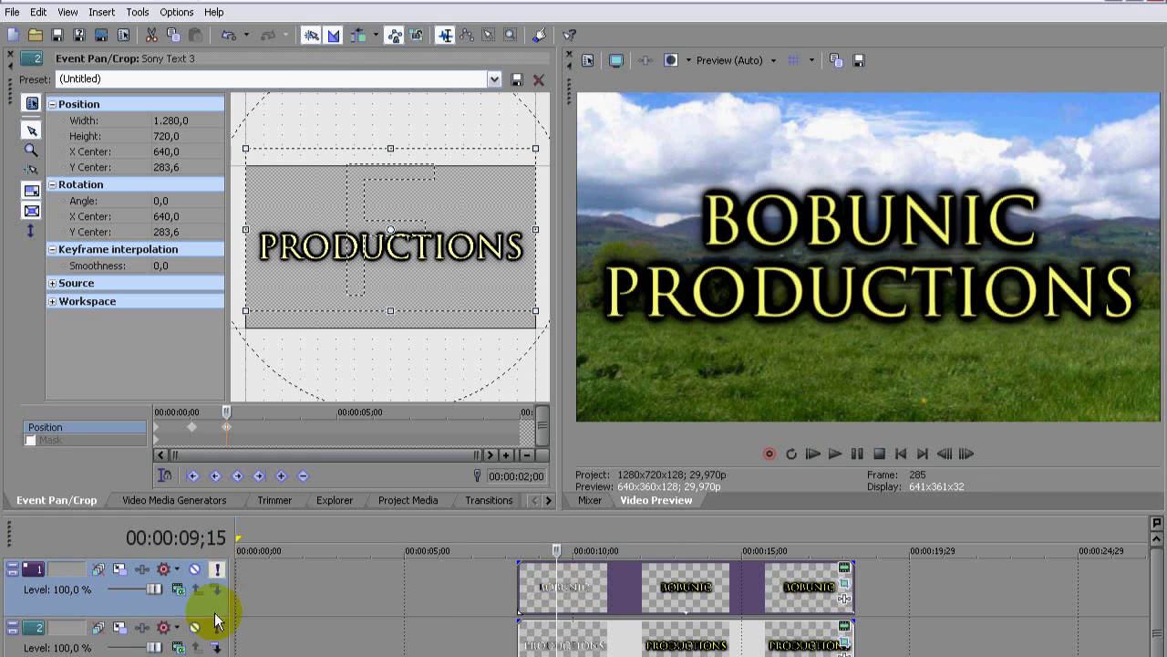
click(217, 627)
click(217, 627)
click(519, 594)
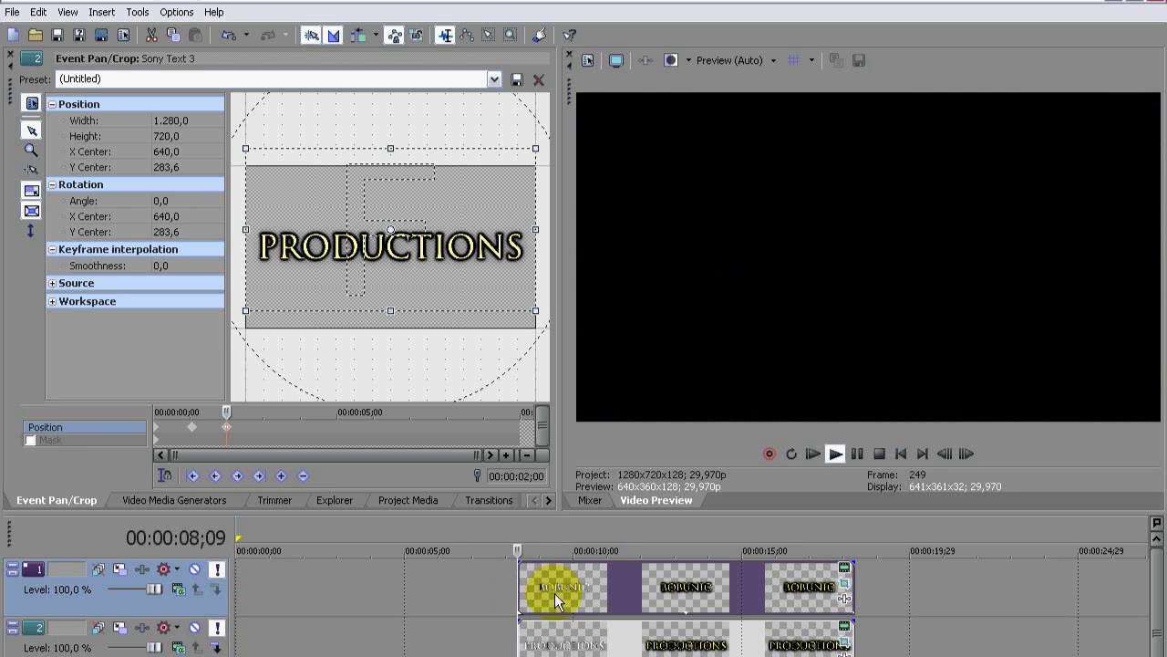
key(space)
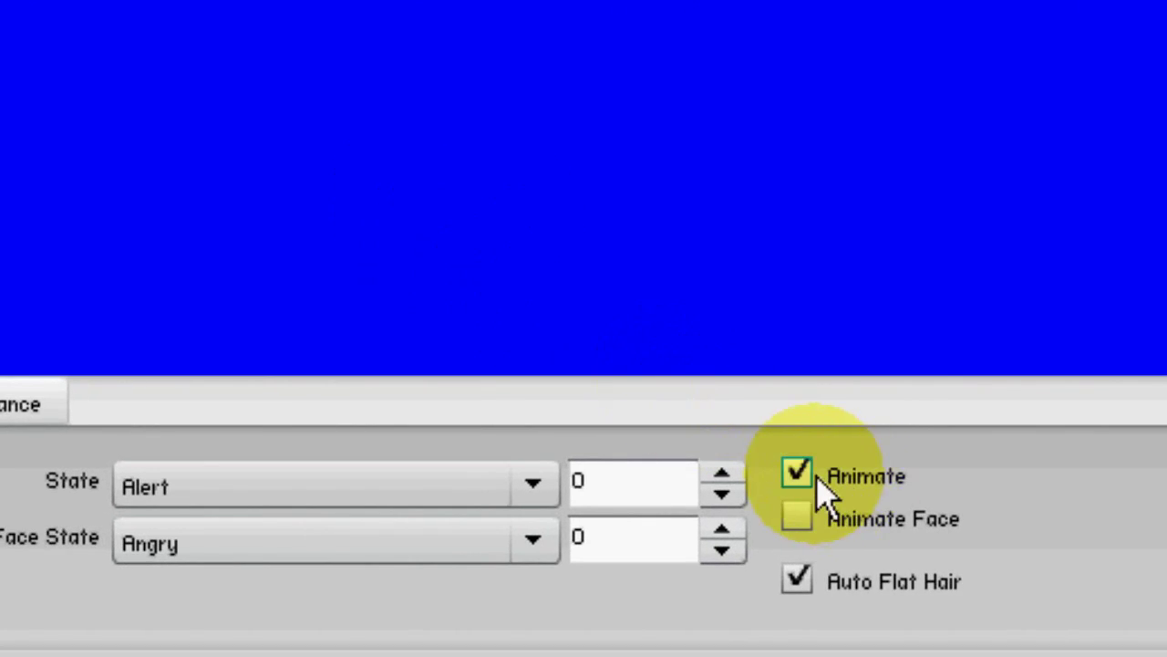
Step: In the character creator, turn off Animate and set the character's State to Standing 1 and Face State to Pain
click(819, 485)
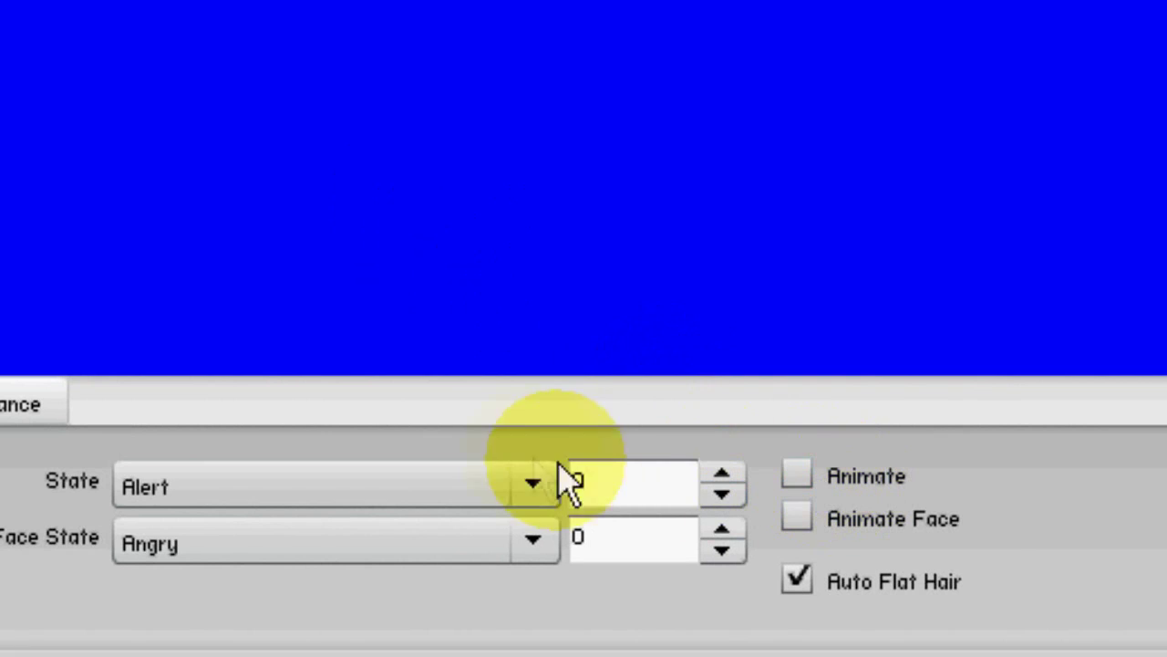
click(456, 488)
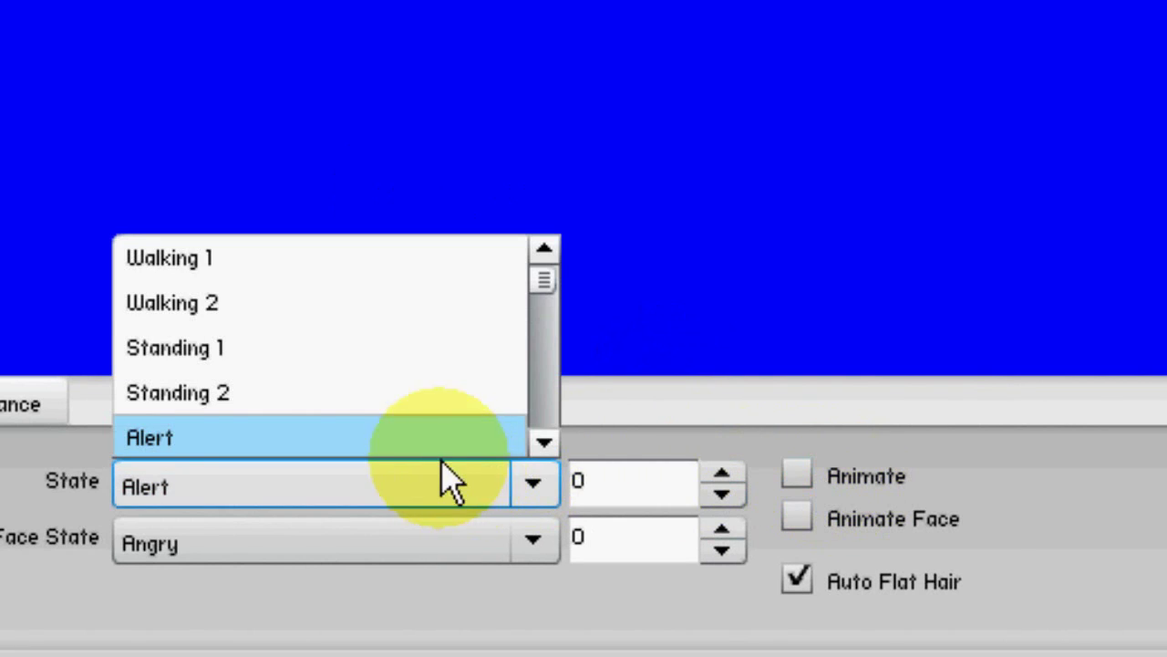
click(255, 351)
click(218, 545)
scroll(273, 456, down, 5)
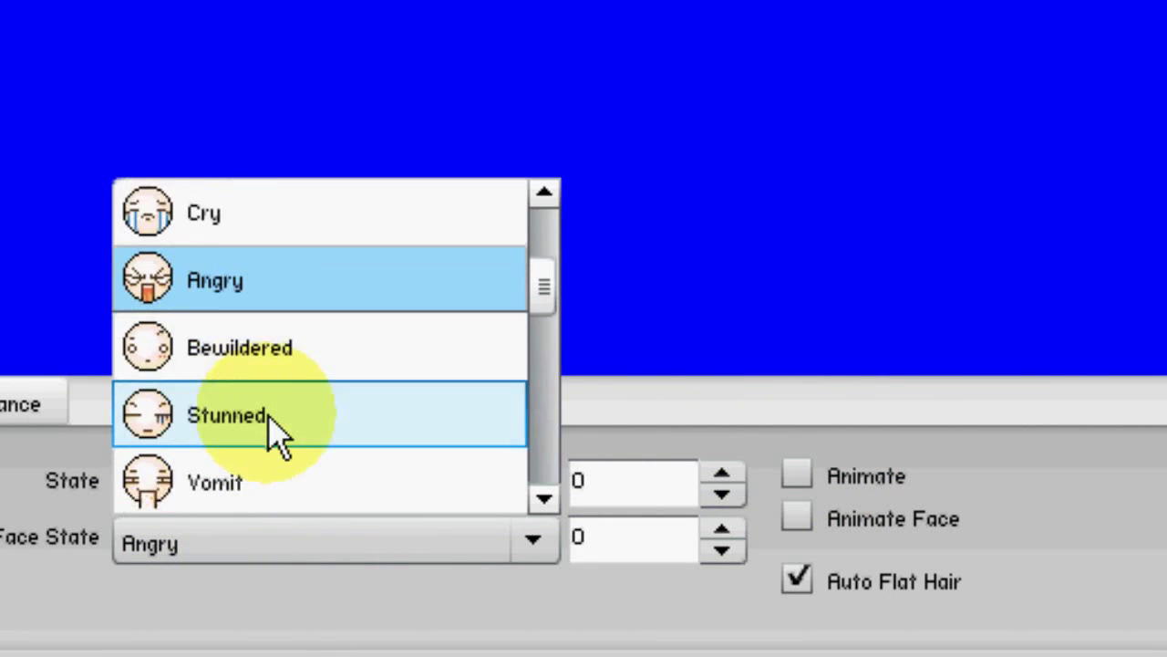
scroll(235, 460, down, 2)
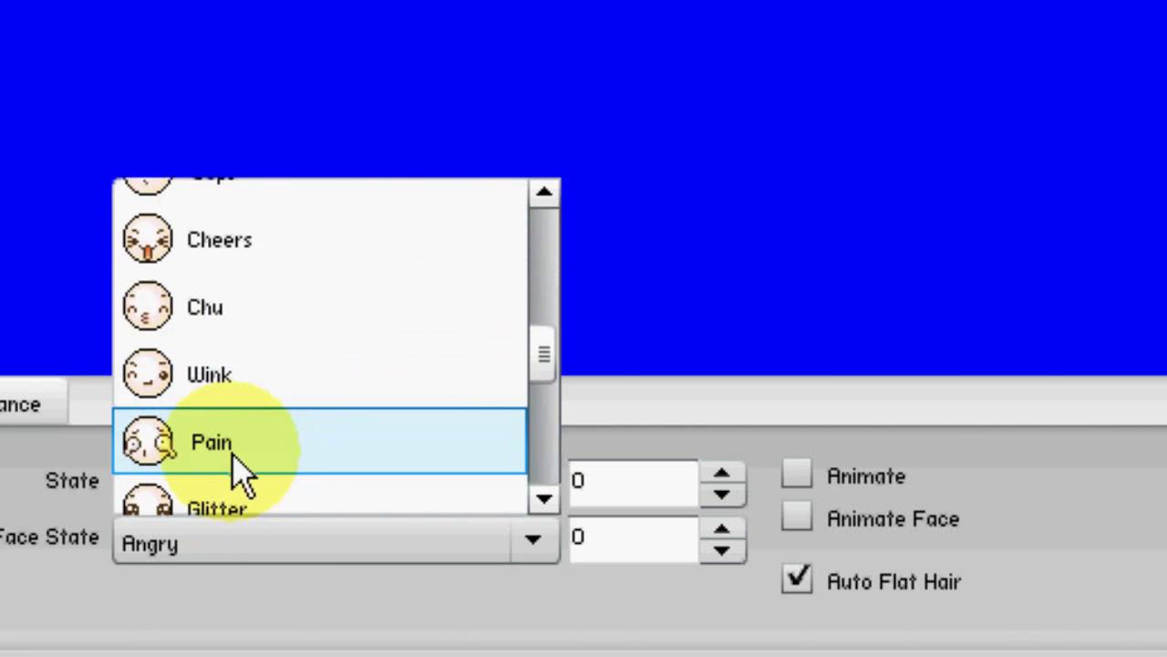
click(235, 443)
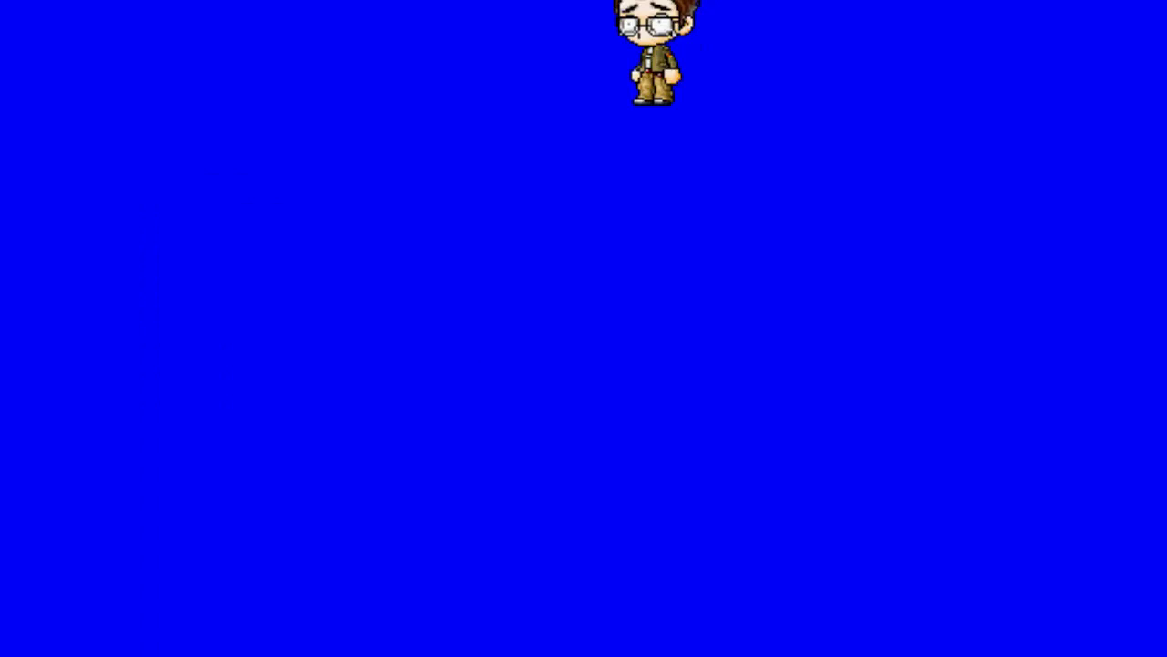
Step: Record a clip of the standing character and rename the resulting HyperCam0001 video as stand+pain
key(F2)
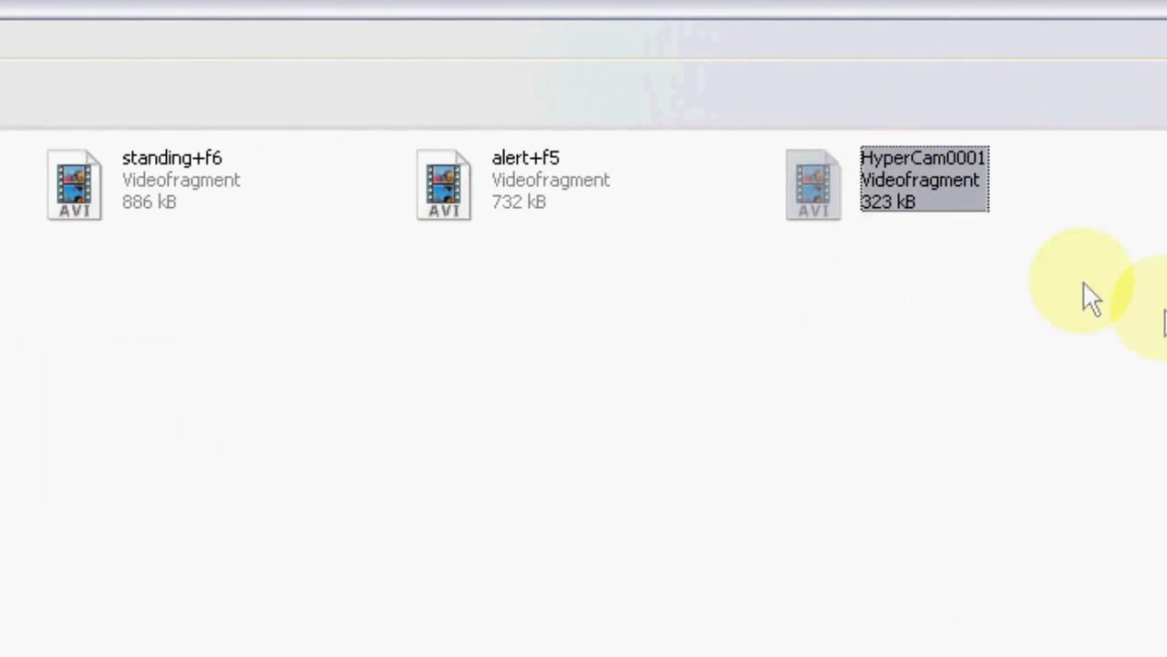
key(F2)
text(stand+pain)
key(Return)
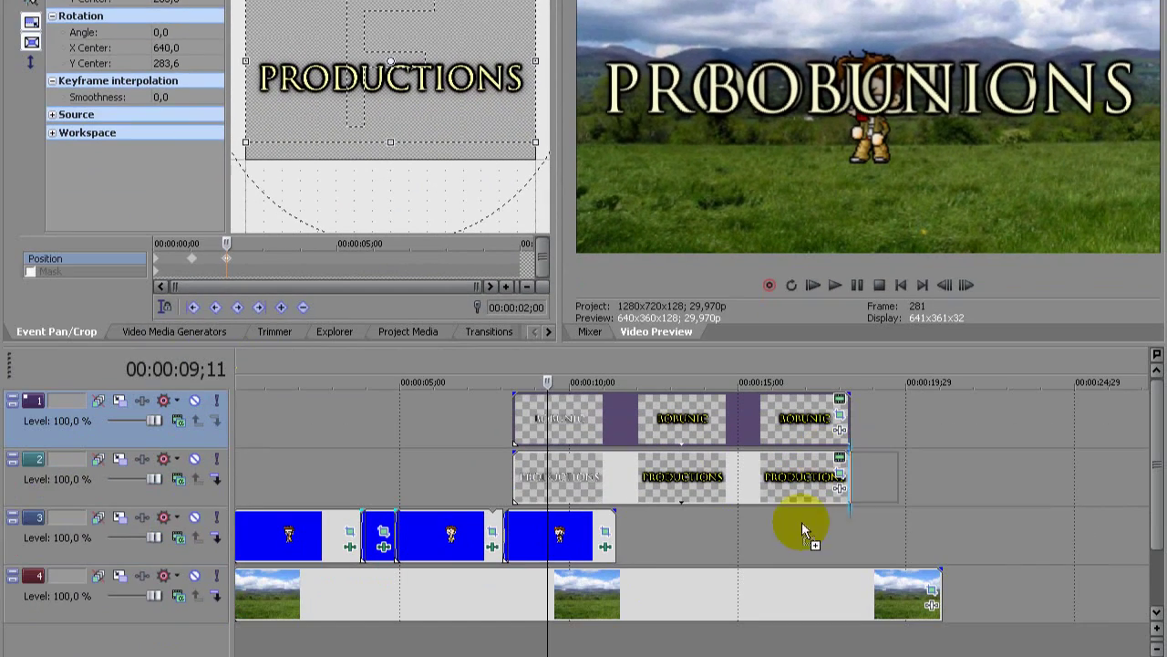
Step: Add the stand+pain clip to the end of the character track and apply a chroma key keyed to blue (0, 0, 255)
drag(631, 535, 634, 537)
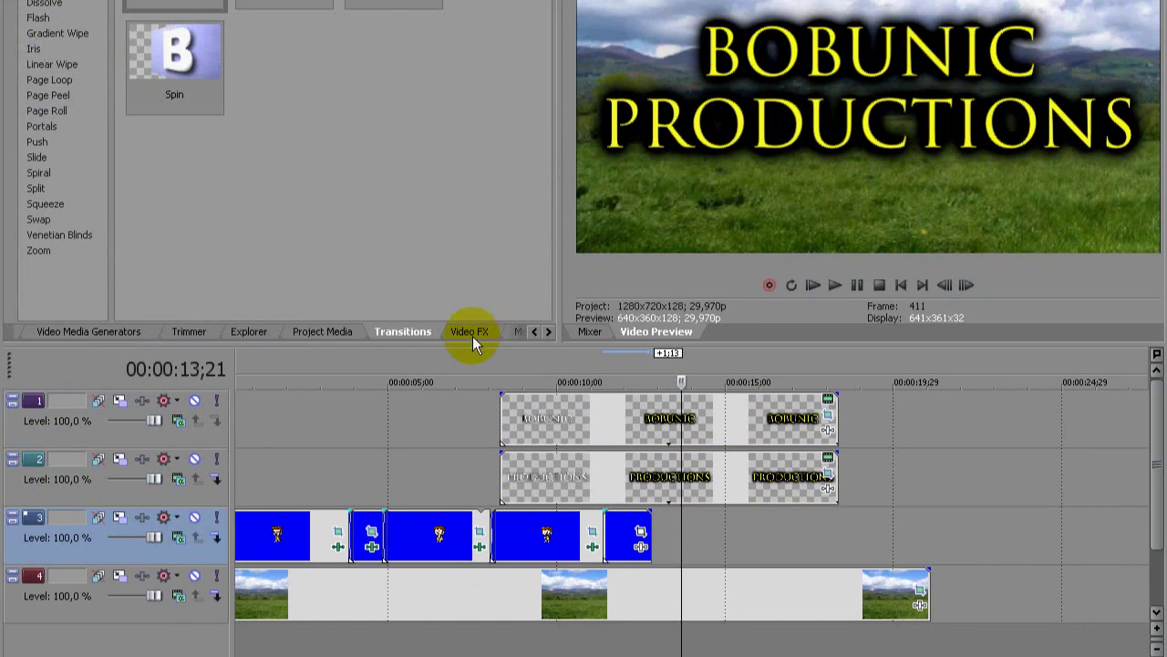
click(469, 331)
click(64, 37)
drag(325, 52, 285, 166)
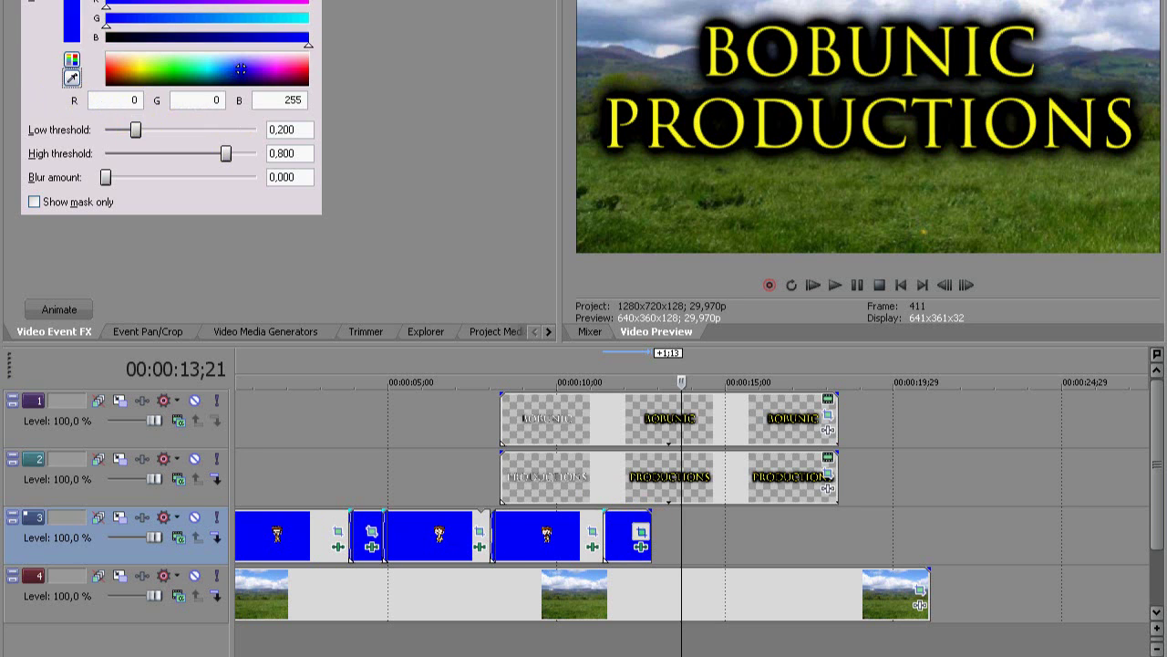
Step: Move both title events 13;04 later and shift the stand+pain clip 0;04 earlier against the preceding character clip
click(641, 531)
click(618, 545)
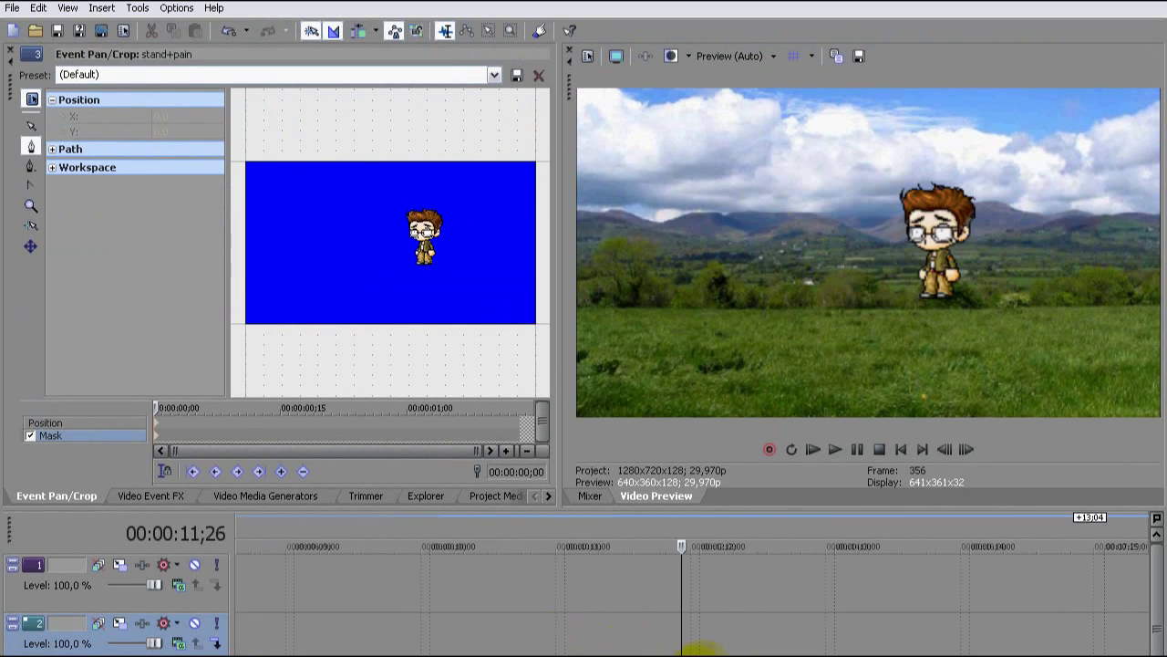
drag(702, 655, 684, 656)
click(604, 644)
scroll(605, 643, up, 3)
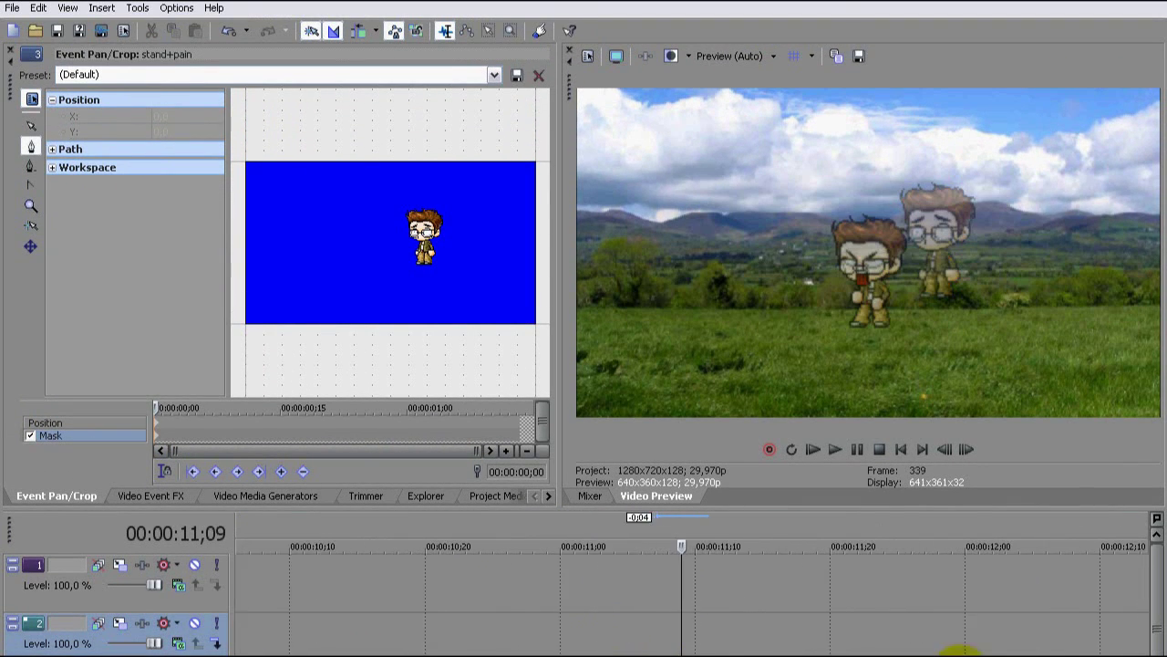
Step: Reposition the stand+pain crop frame to about X Center 219,4 and Y Center 82,7 to align with the preceding character
click(155, 423)
scroll(656, 629, up, 1)
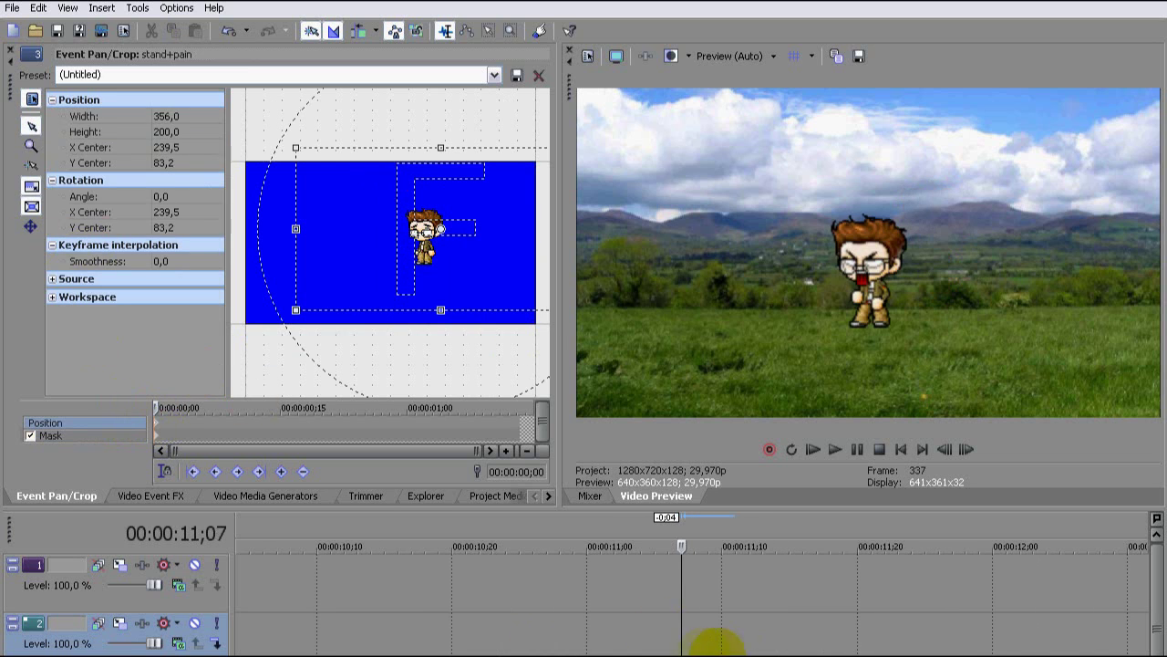
click(716, 651)
drag(458, 278, 442, 274)
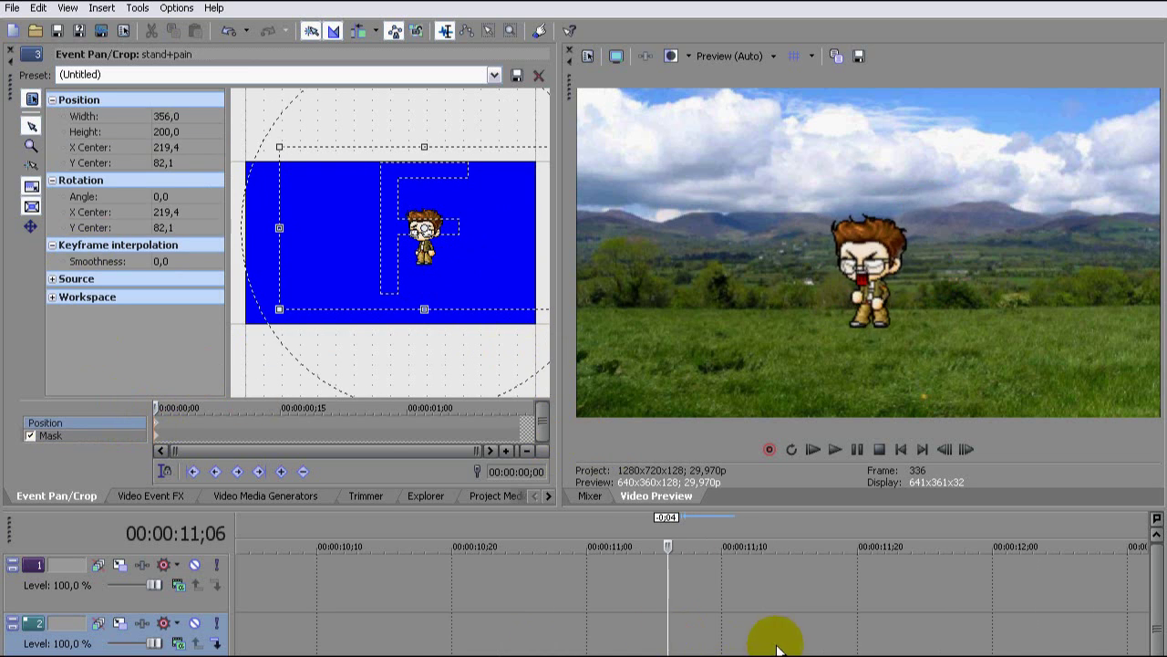
click(31, 228)
click(31, 227)
scroll(376, 228, up, 3)
drag(376, 227, 376, 228)
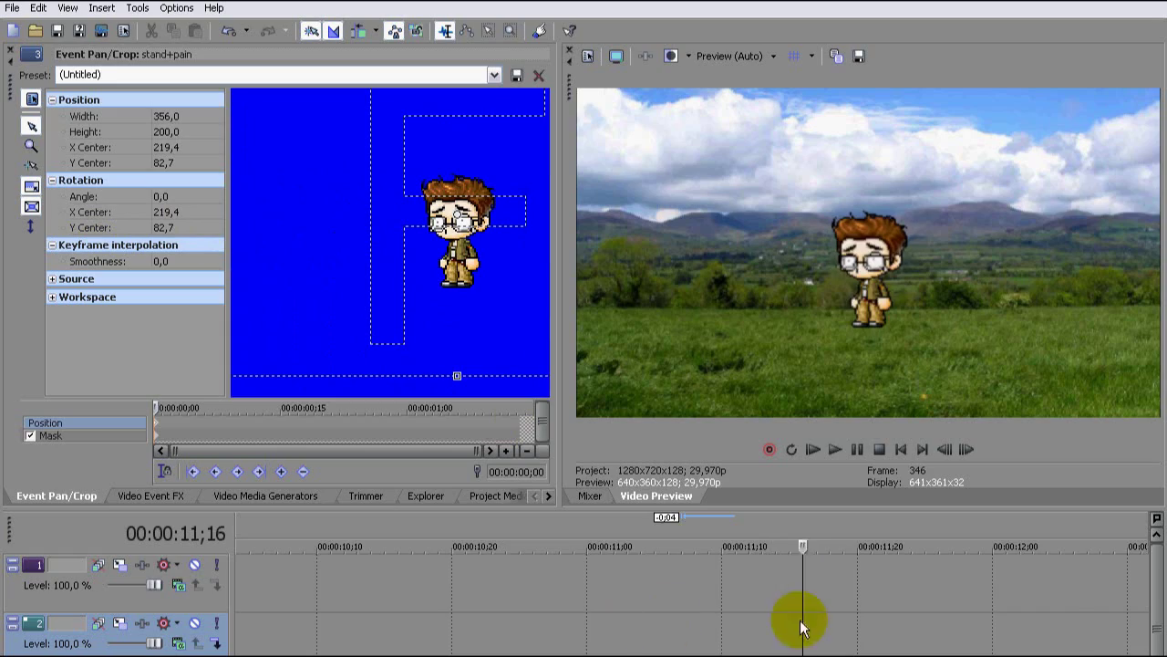
Step: Insert a new video track above the character clip track that holds stand+pain
scroll(802, 628, down, 5)
click(449, 624)
scroll(450, 624, up, 3)
click(660, 637)
scroll(660, 637, down, 3)
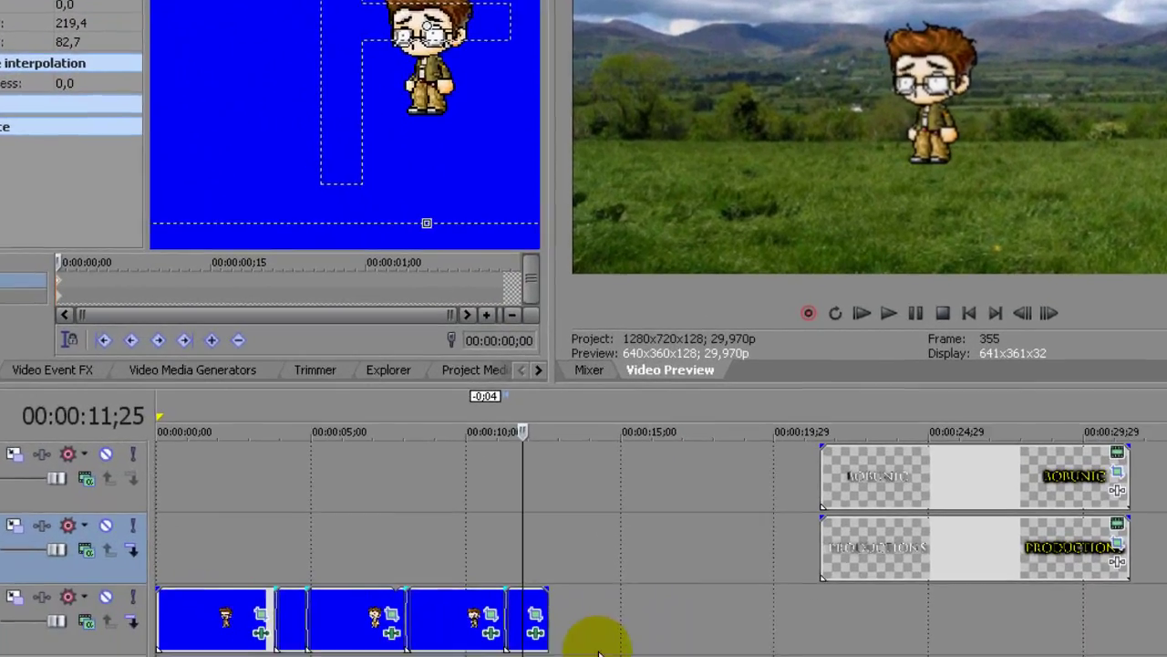
scroll(579, 605, up, 3)
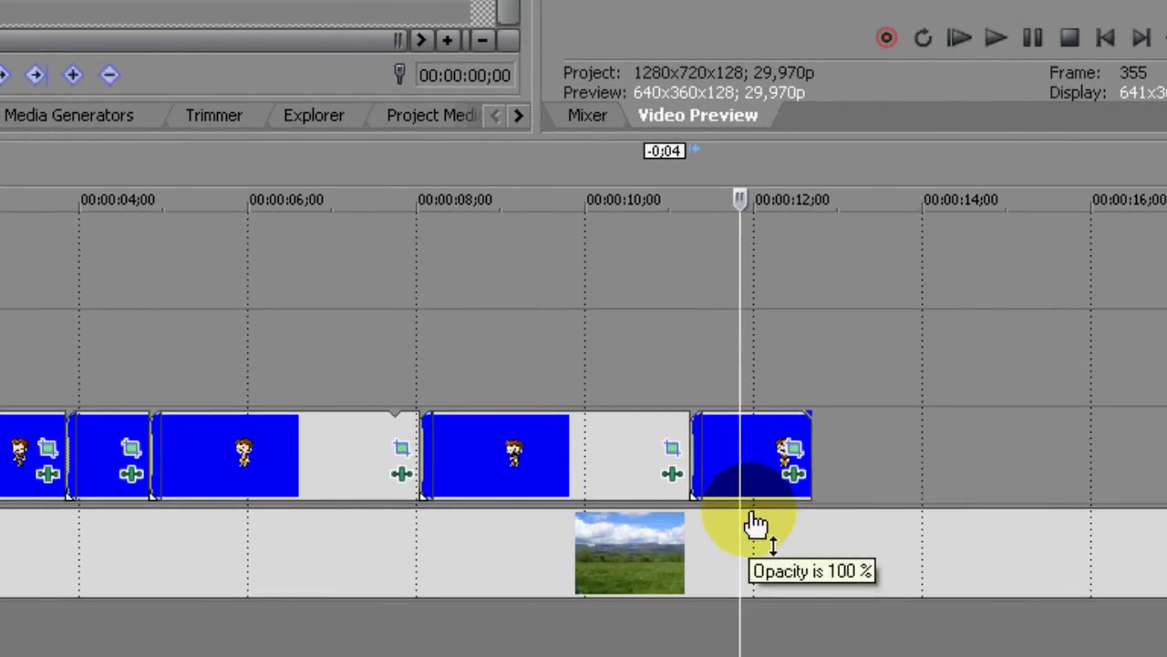
scroll(850, 472, down, 1)
scroll(850, 472, up, 1)
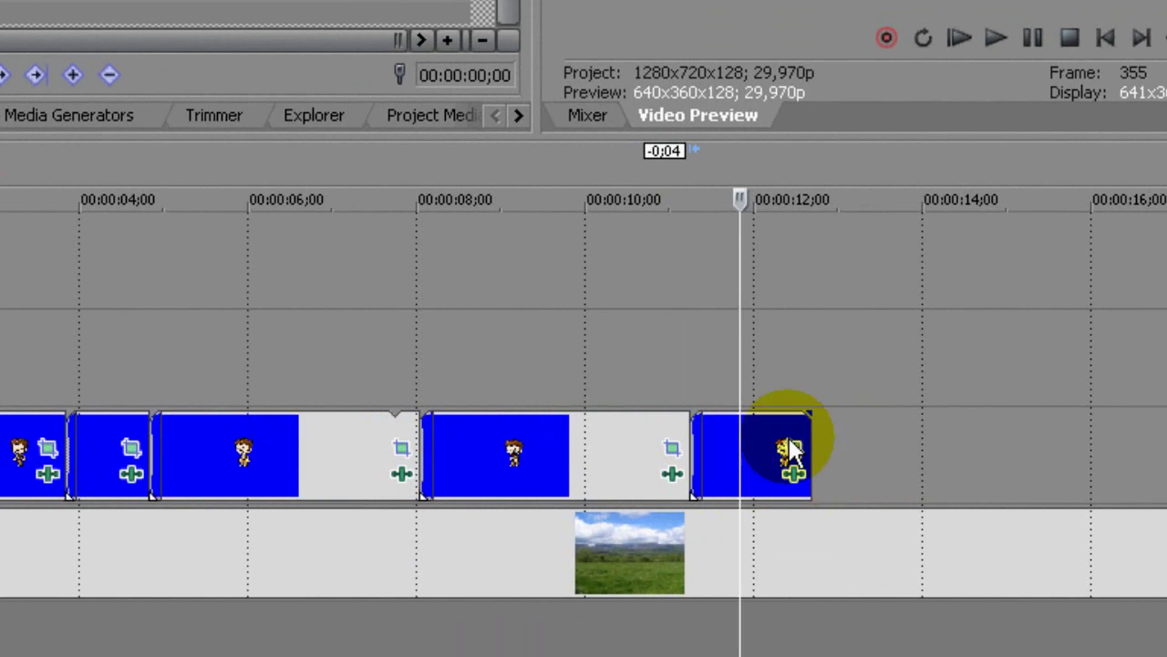
click(735, 450)
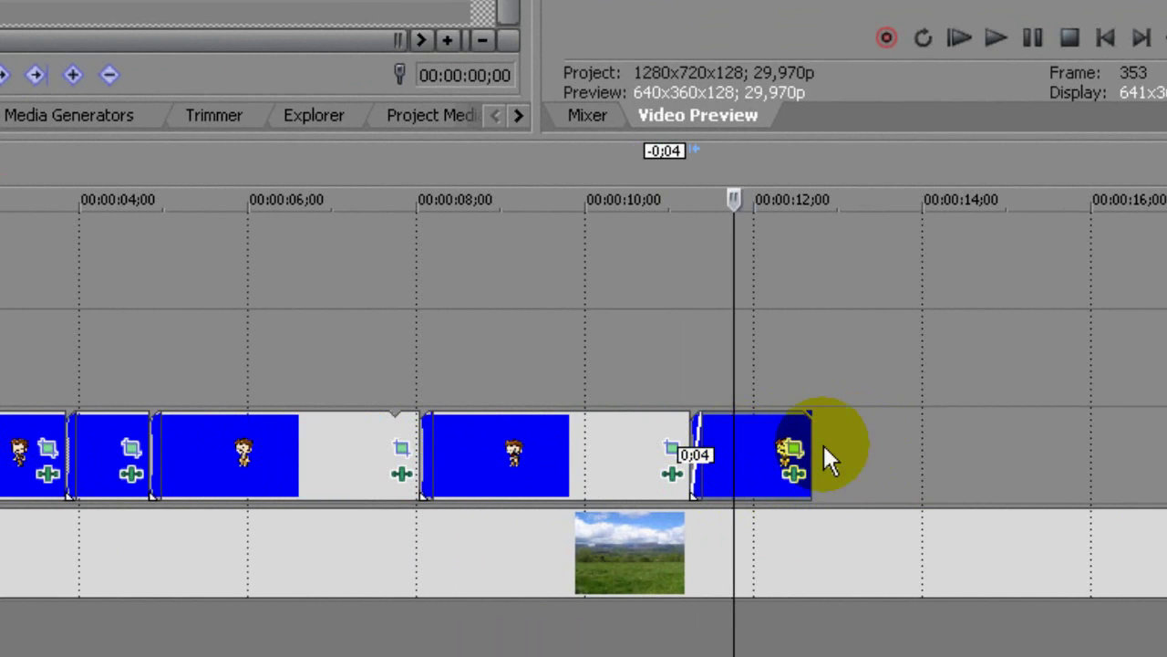
right_click(848, 442)
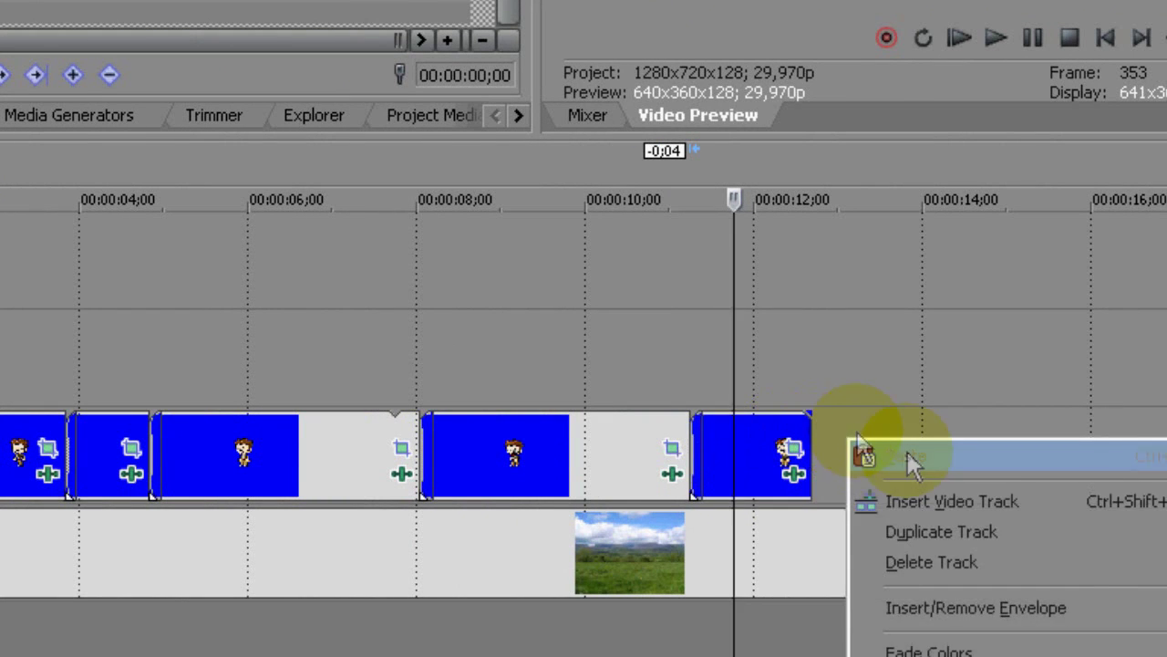
click(917, 493)
Step: Paste a copy of the stand+pain clip onto the new track at 00:00:11;11, directly above the original
click(700, 456)
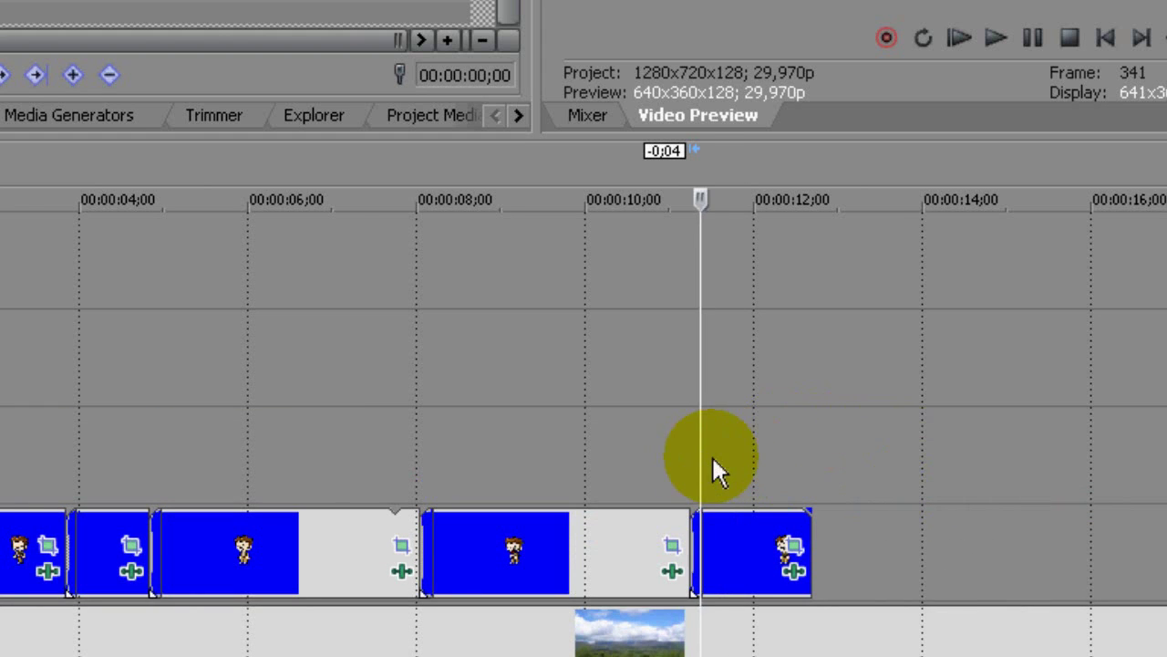
scroll(702, 456, up, 3)
key(ctrl+v)
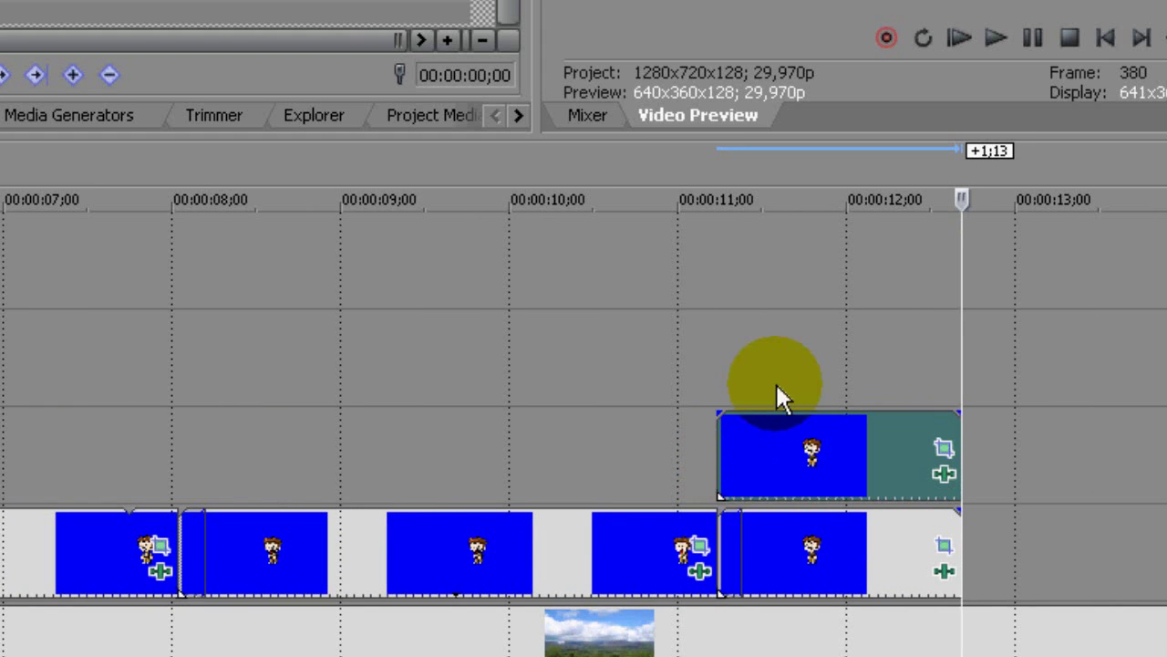
Step: Open the pan/crop settings of the original lower stand+pain clip and enable its mask
click(942, 551)
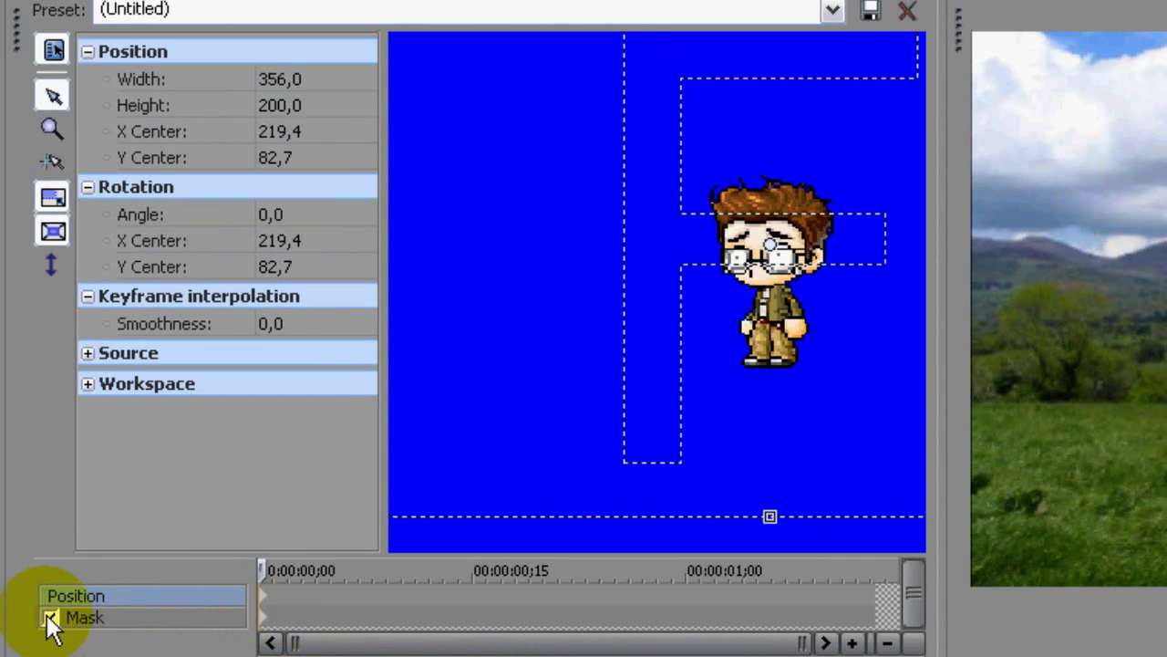
click(55, 619)
scroll(647, 396, down, 2)
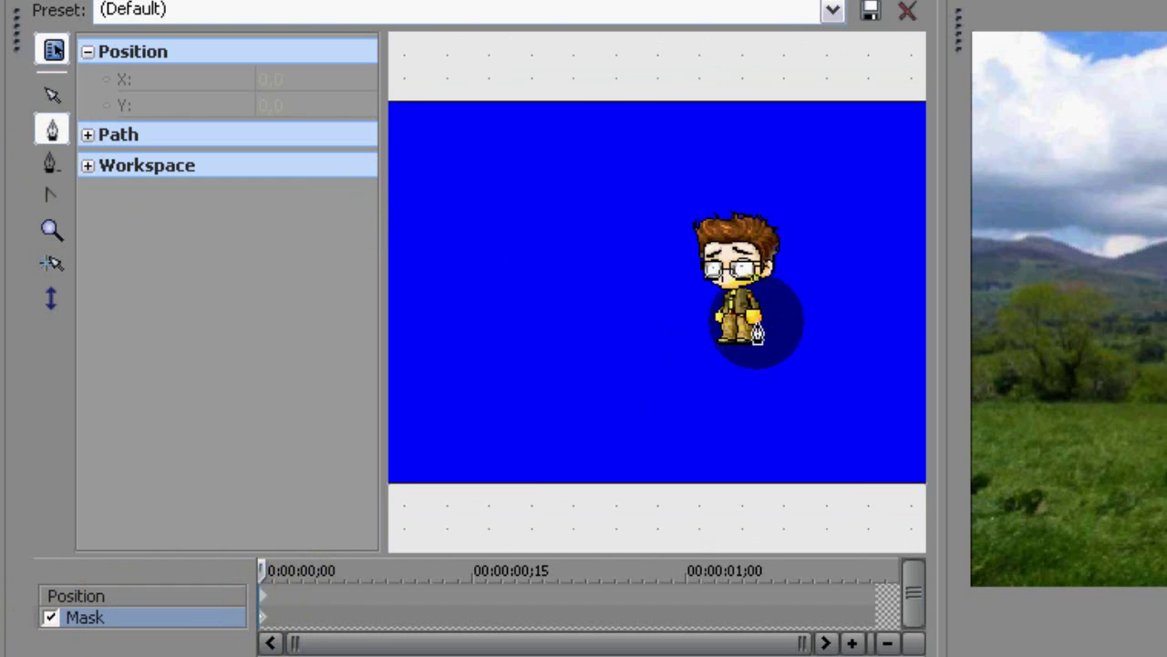
scroll(633, 344, up, 4)
scroll(782, 310, up, 6)
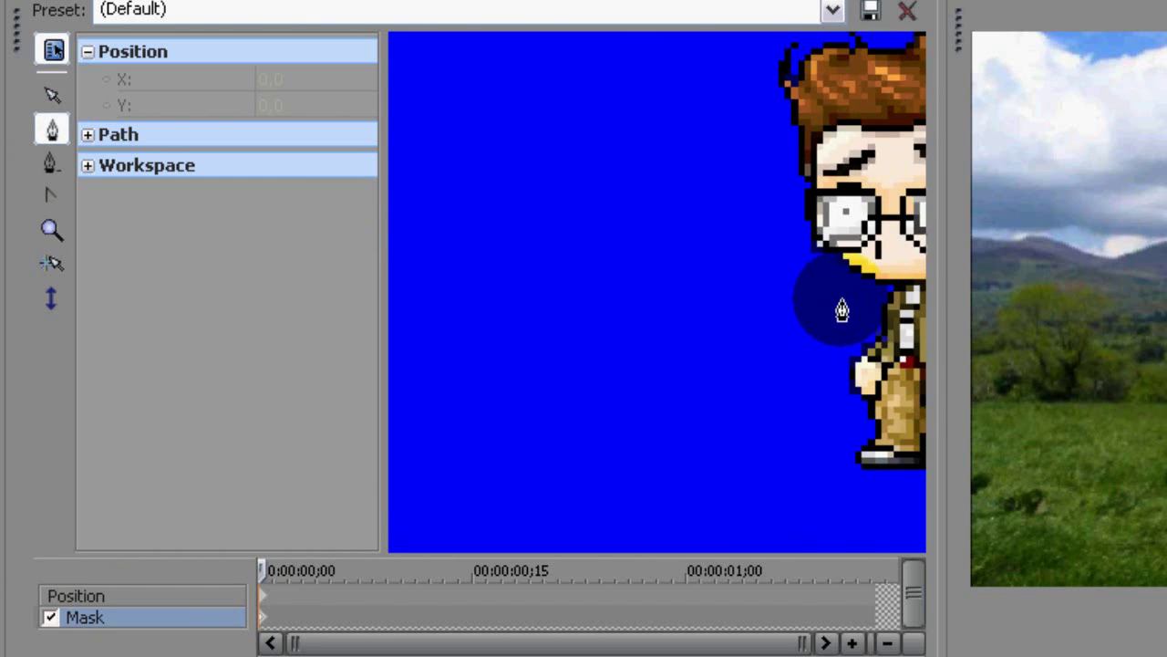
scroll(653, 426, down, 2)
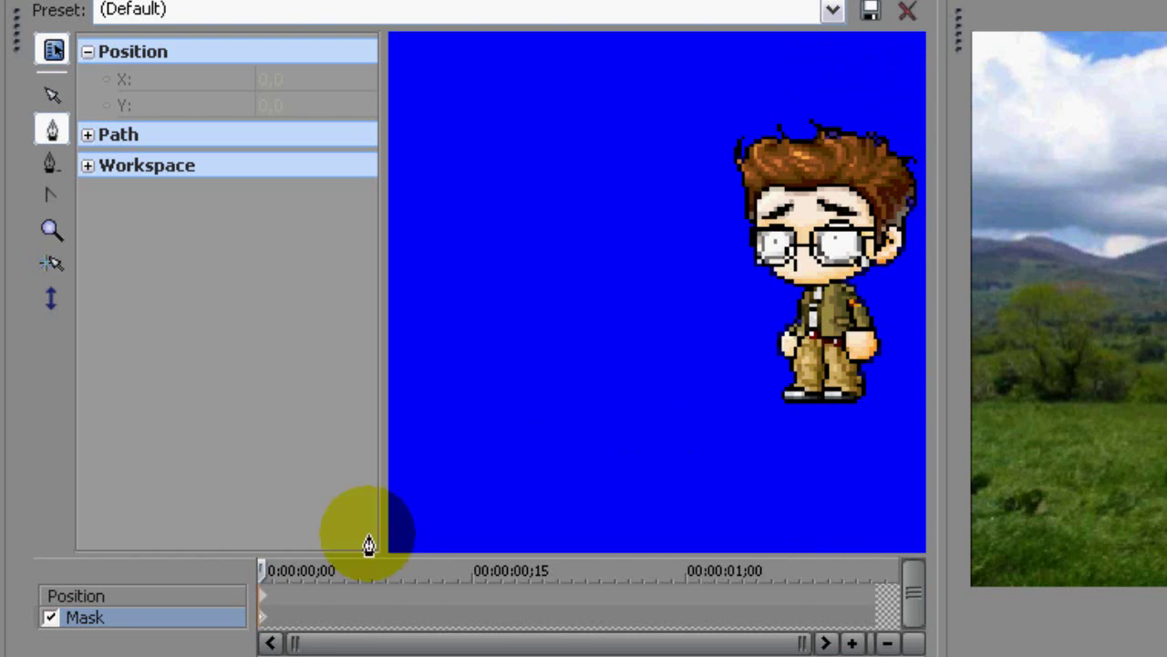
click(265, 597)
scroll(646, 437, down, 5)
scroll(863, 521, down, 4)
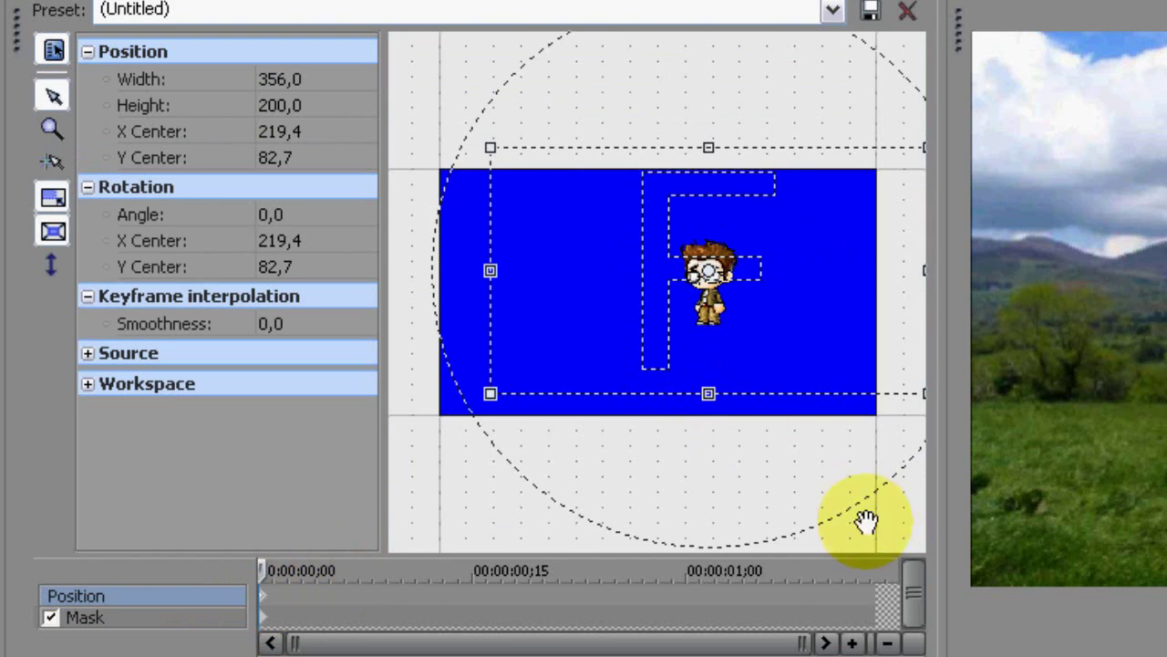
Step: Draw a closed mask path around the character's body below the chin on the lower stand+pain clip
click(229, 617)
scroll(453, 263, up, 6)
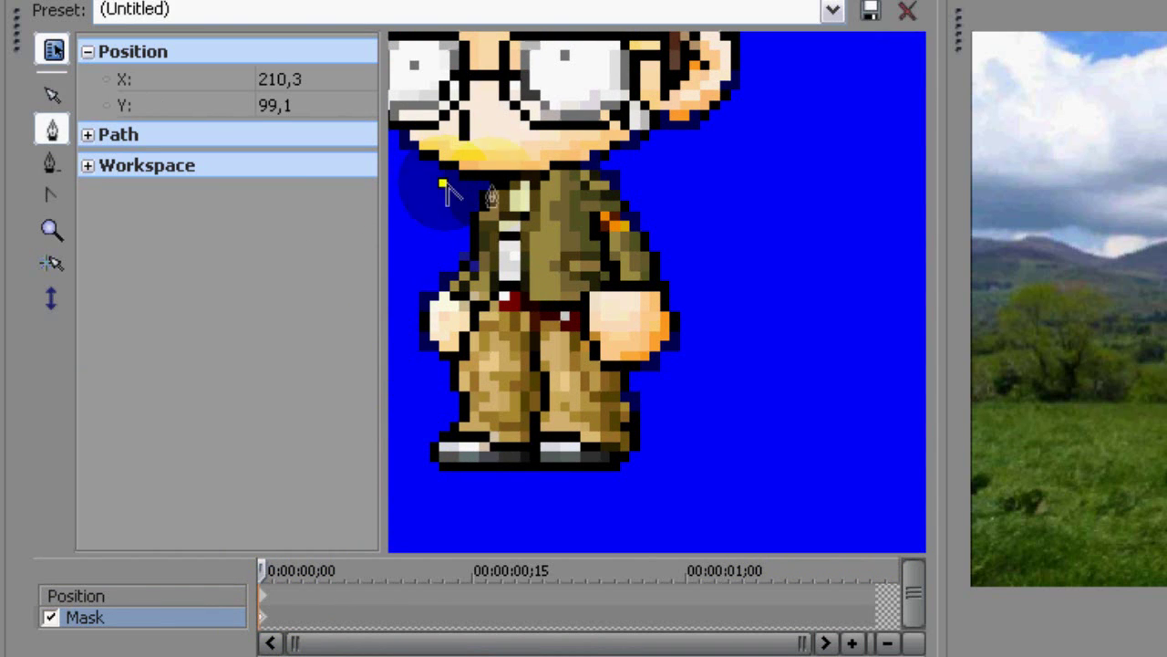
click(625, 181)
scroll(626, 181, down, 1)
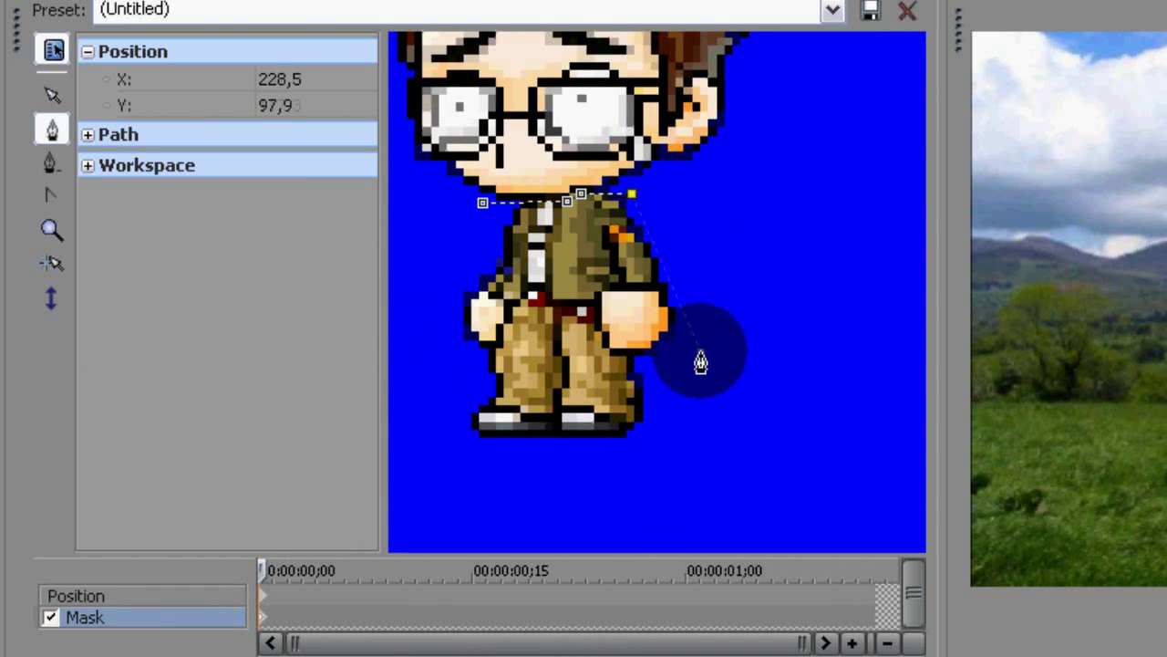
click(699, 352)
click(693, 501)
click(469, 524)
click(399, 413)
click(407, 243)
click(481, 204)
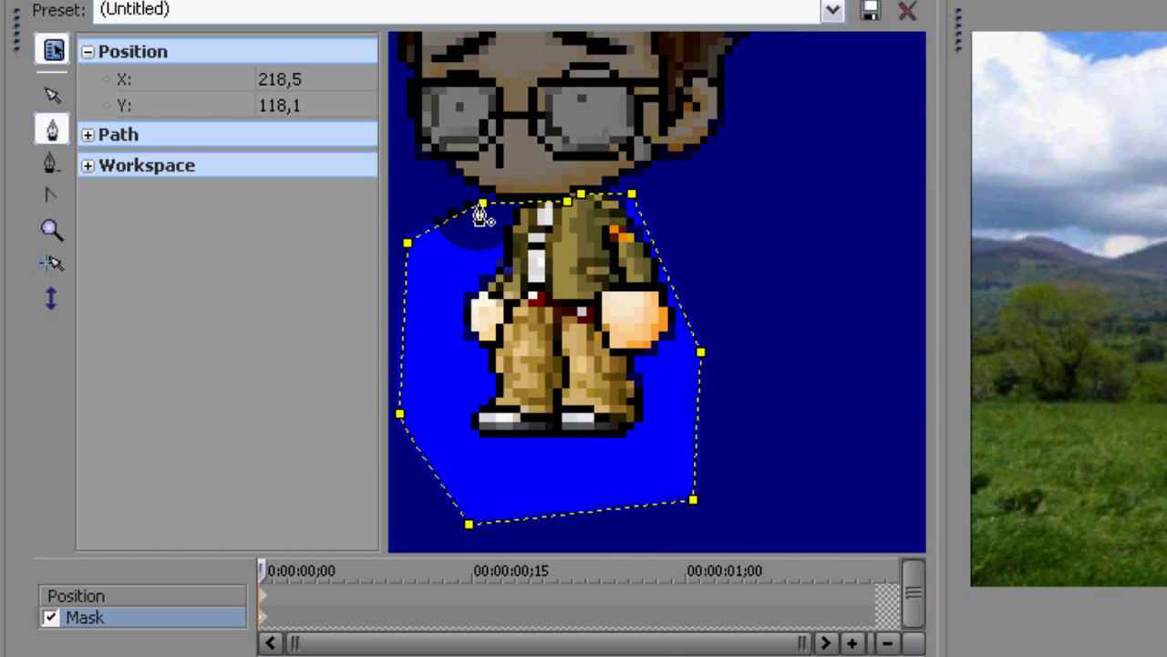
scroll(594, 425, down, 5)
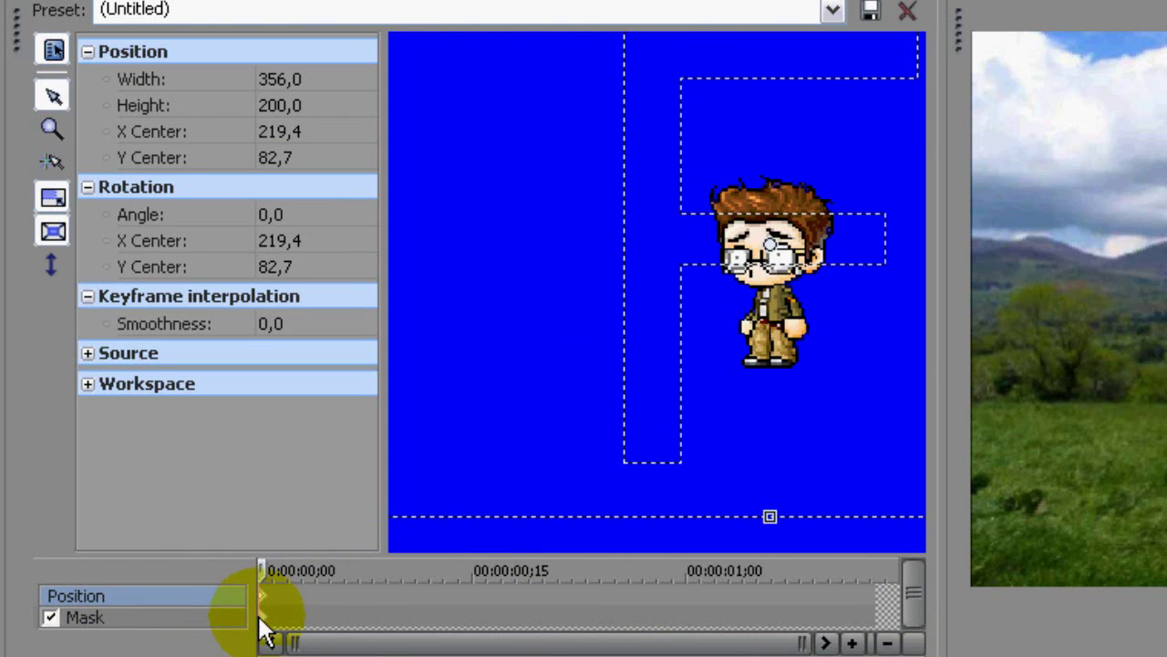
Step: Draw a closed mask path around only the character's head, along the chin line, on the upper stand+pain copy
click(258, 617)
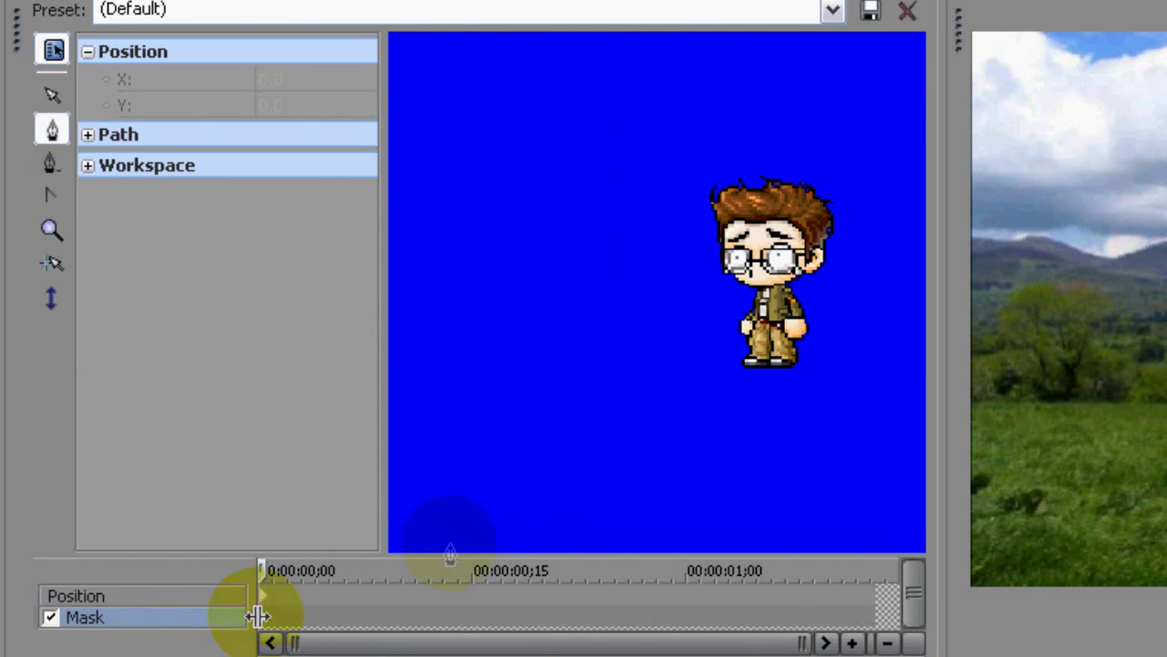
click(266, 595)
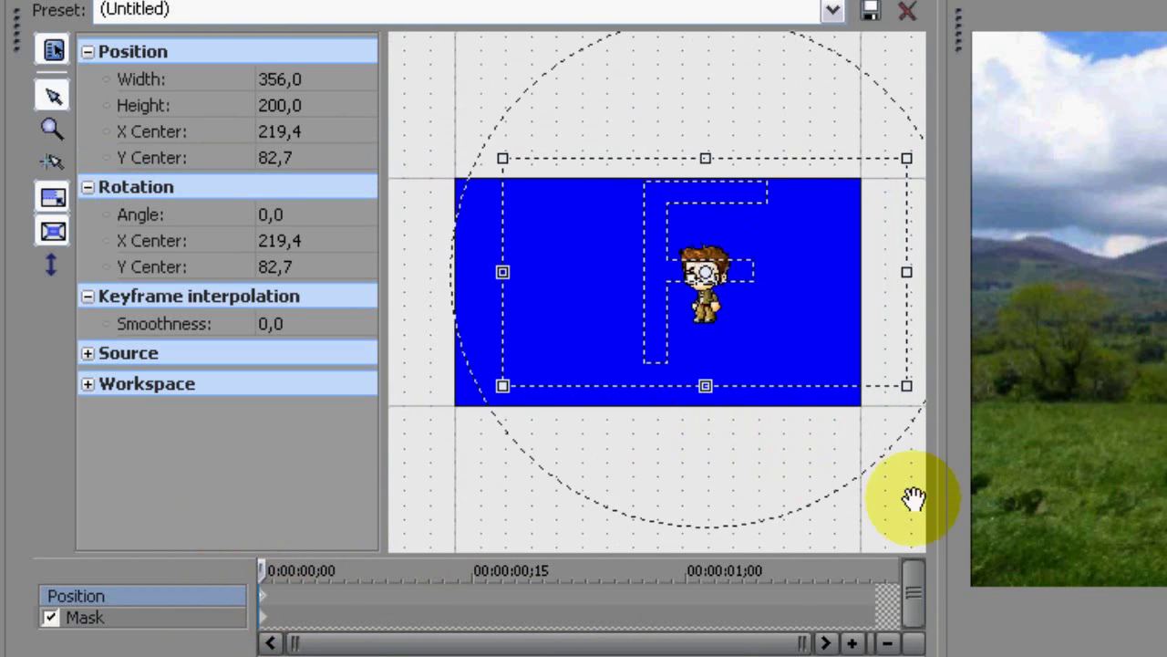
click(258, 617)
scroll(493, 260, up, 6)
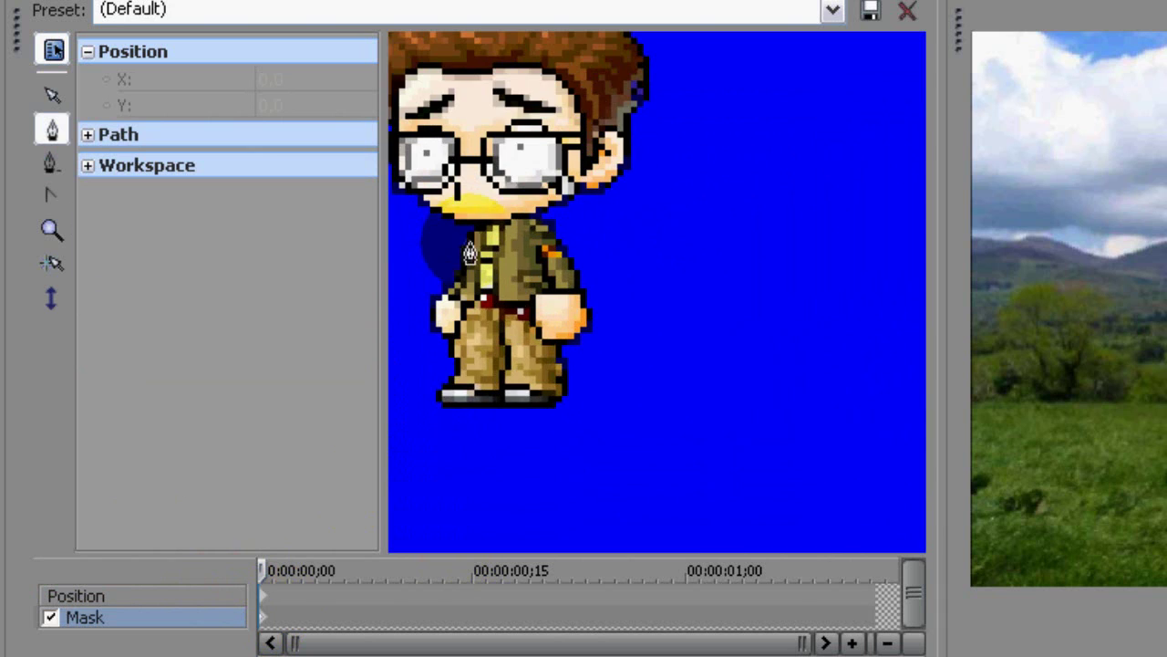
scroll(470, 244, down, 1)
scroll(639, 208, down, 1)
click(683, 170)
click(690, 72)
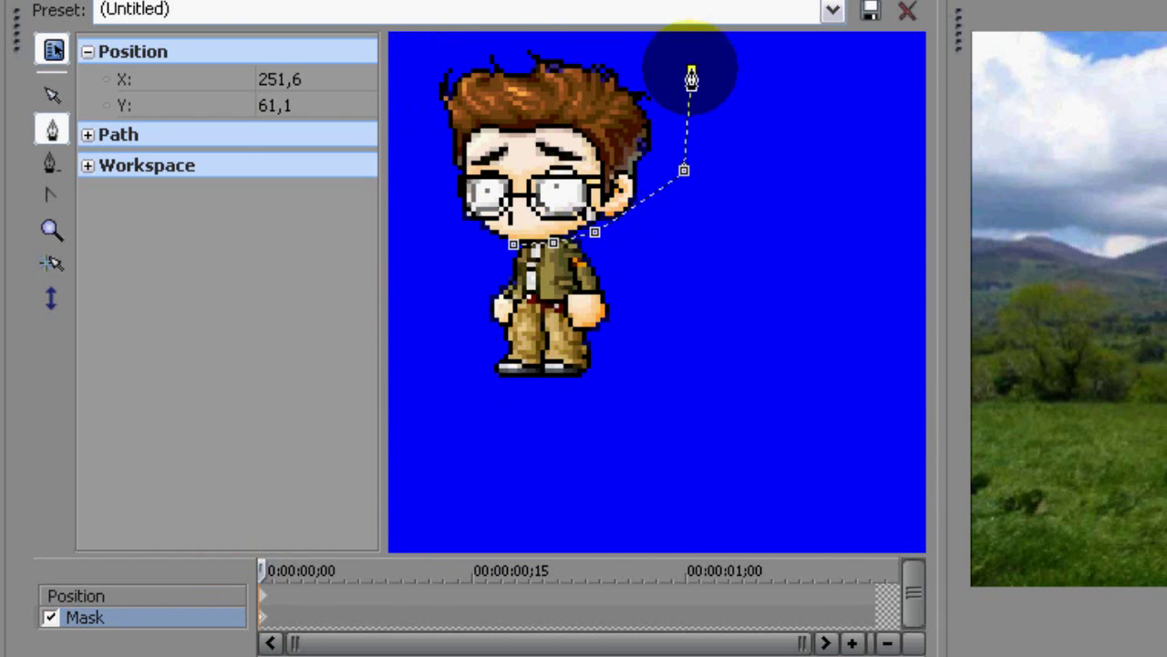
click(603, 62)
click(410, 54)
click(435, 204)
click(474, 271)
click(533, 250)
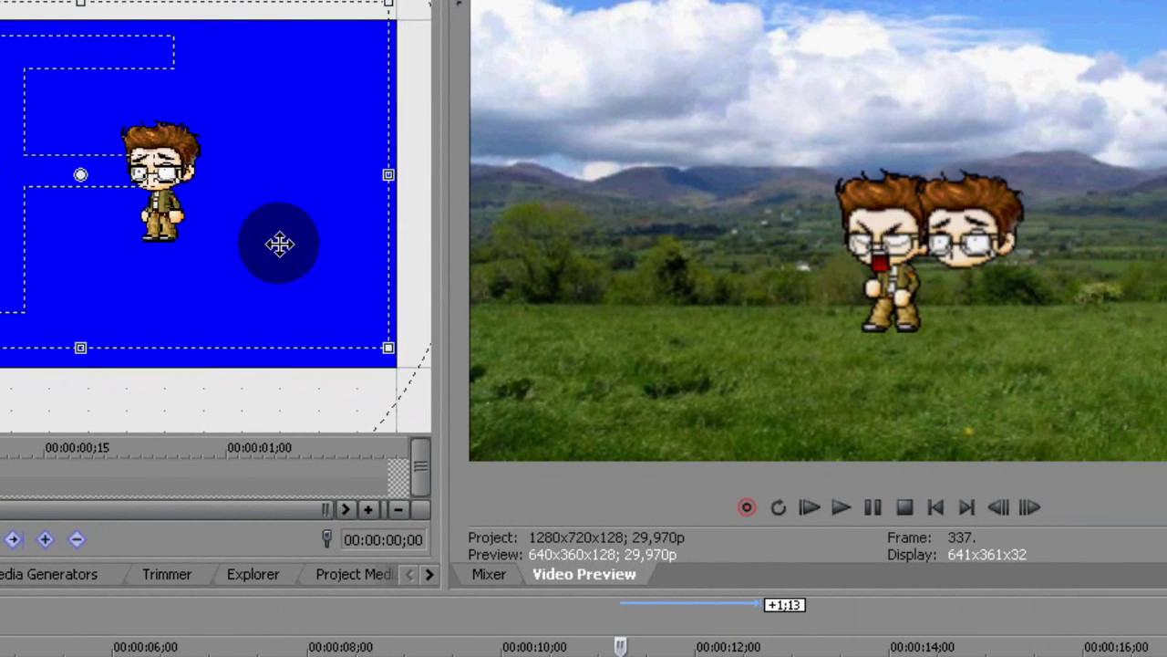
Step: Offset the head's crop frame to about 205,0 / 89,5 and add a position keyframe at 0;06 with X Center 24,8 and Y Center 207,2
mouse_move(324, 182)
mouse_down()
mouse_move(279, 172)
mouse_move(324, 219)
mouse_move(315, 178)
mouse_up()
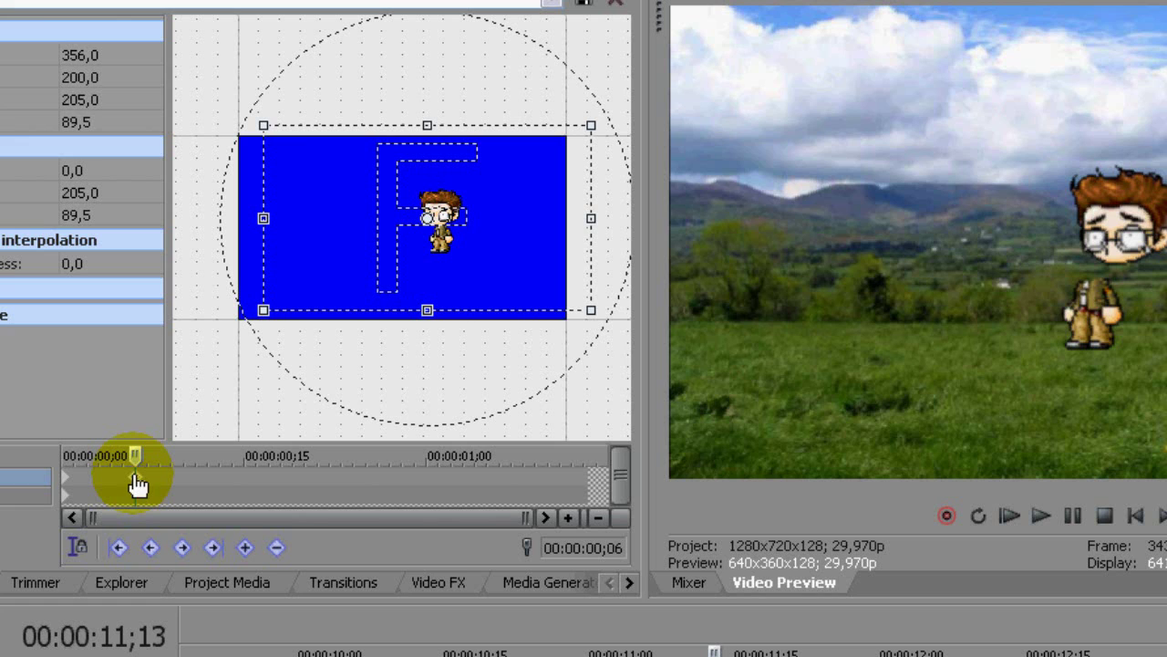
click(511, 243)
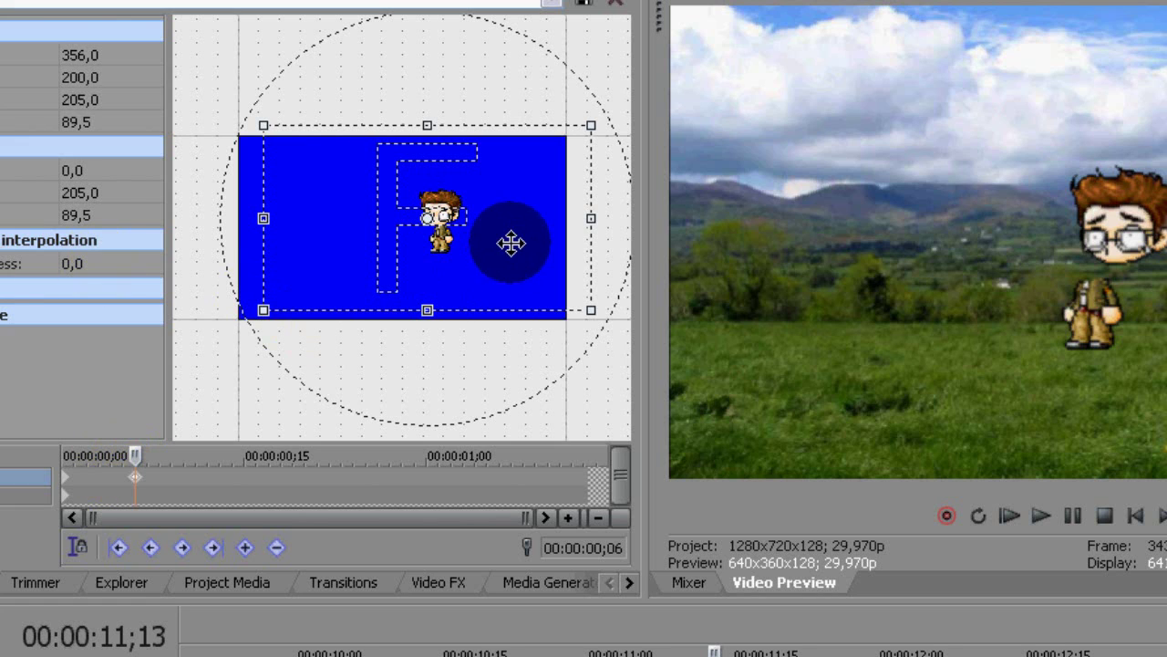
drag(511, 243, 344, 352)
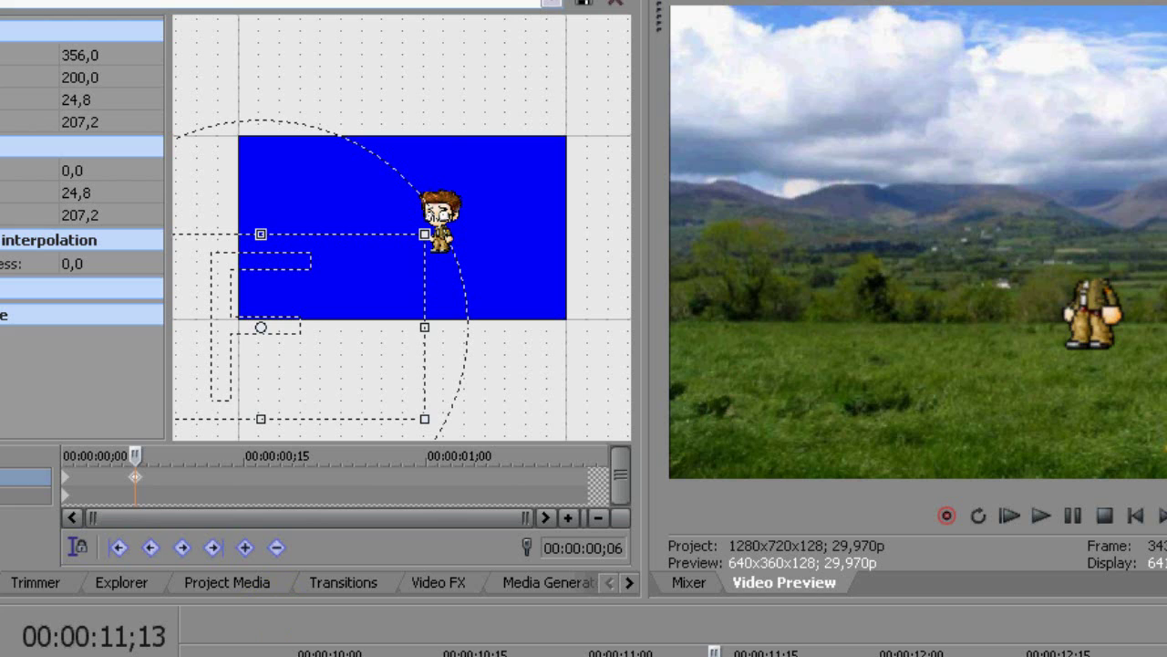
Step: Preview the flying head and move its end position keyframe to about 0;11 to slow the movement
drag(714, 653, 676, 653)
key(space)
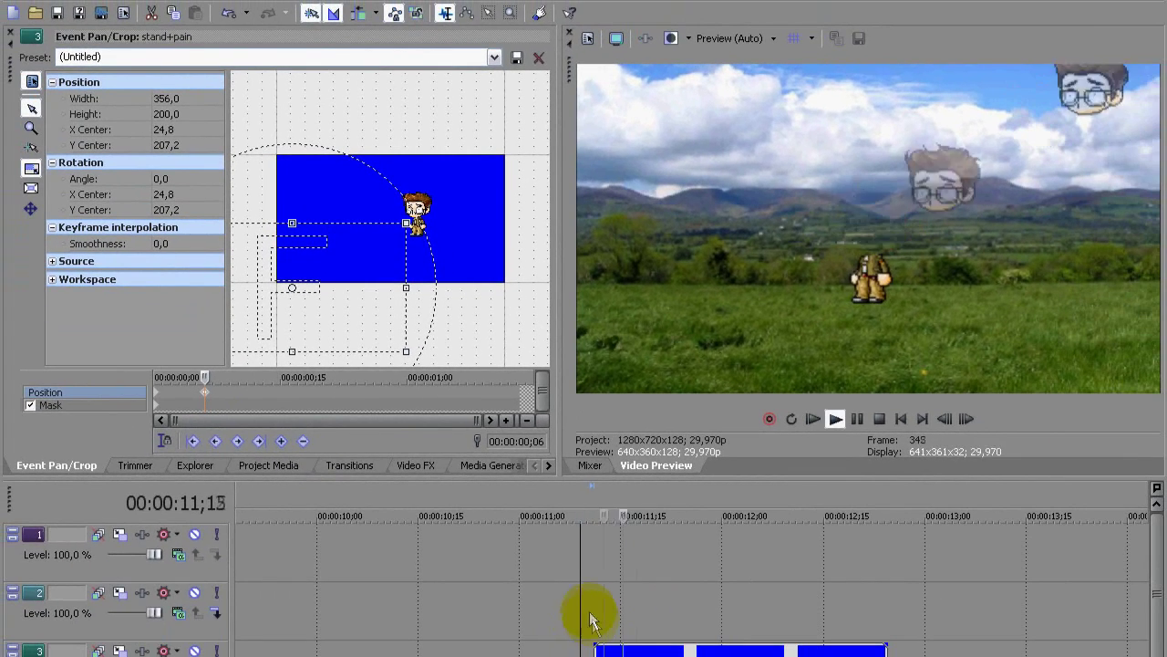
key(space)
drag(204, 392, 245, 391)
Step: Play back the moment where the head leaves the body several times, starting just before 00:00:11;11
click(594, 620)
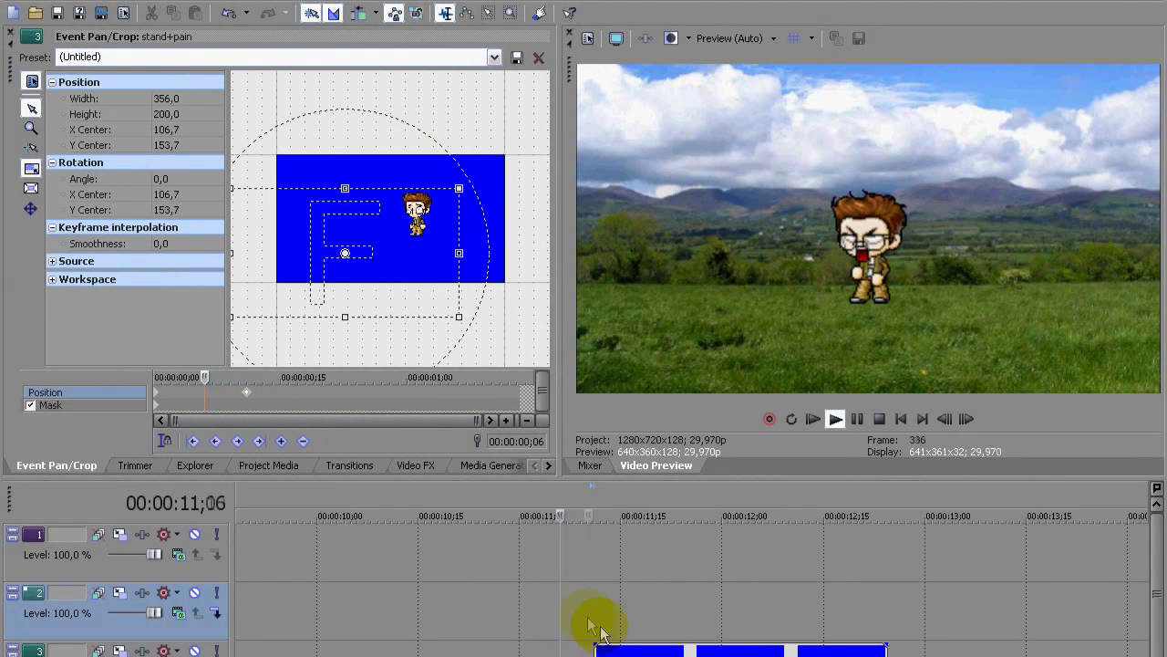
key(space)
key(space)
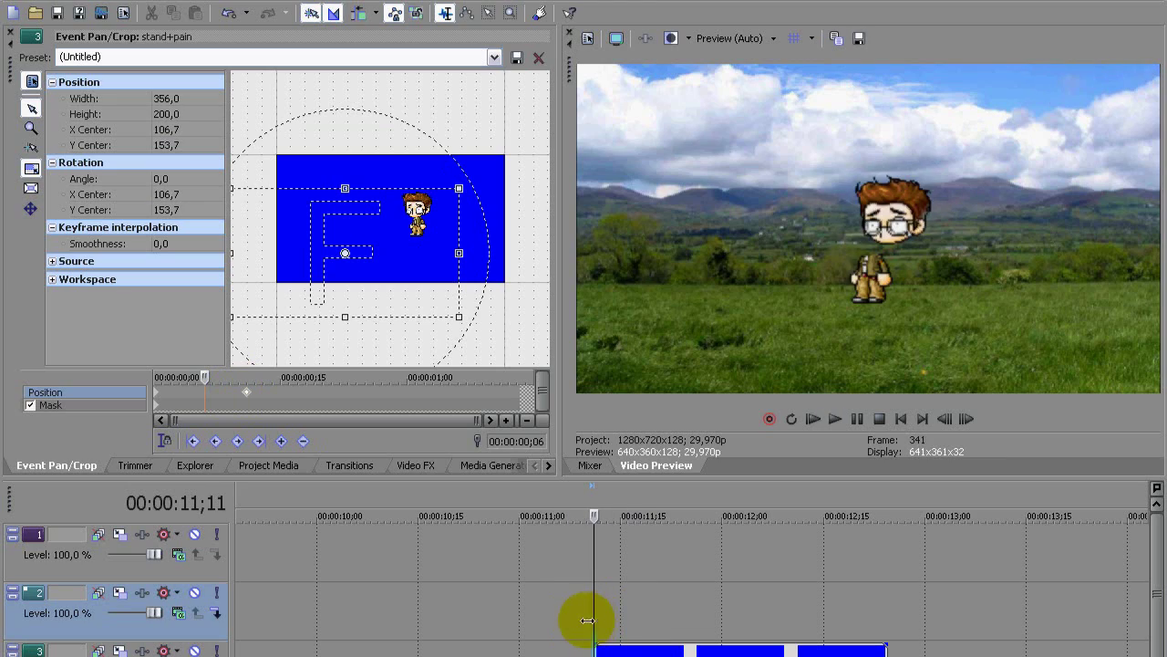
key(space)
click(581, 620)
key(space)
key(space)
key(space)
key(space)
key(space)
key(space)
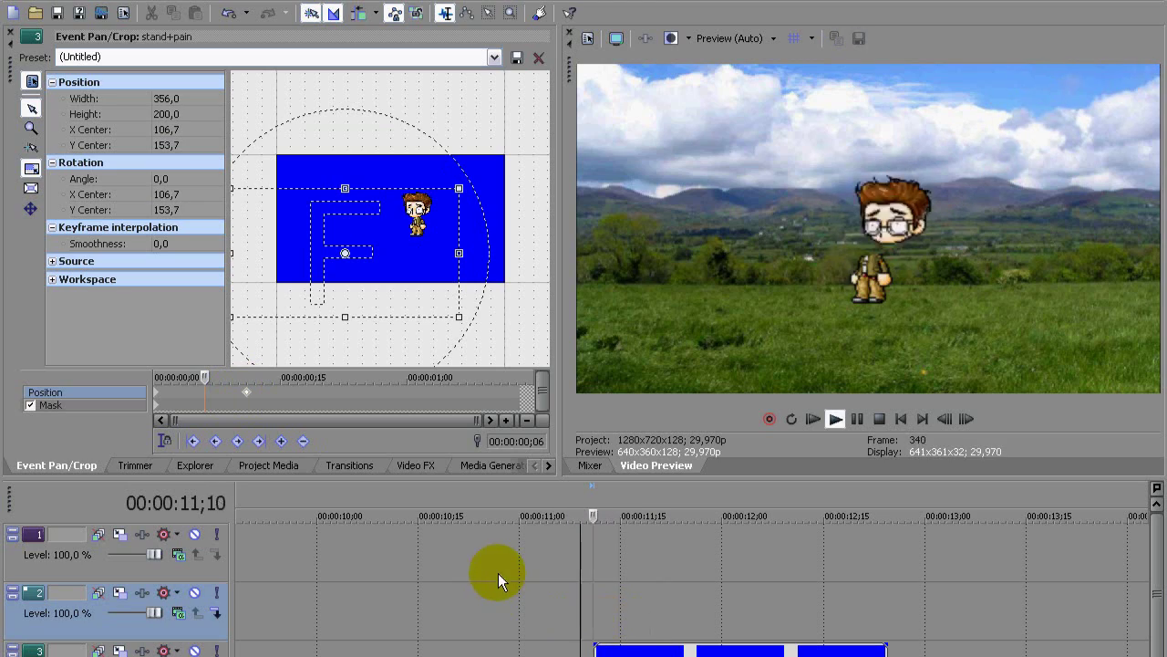
key(space)
key(space)
key(Return)
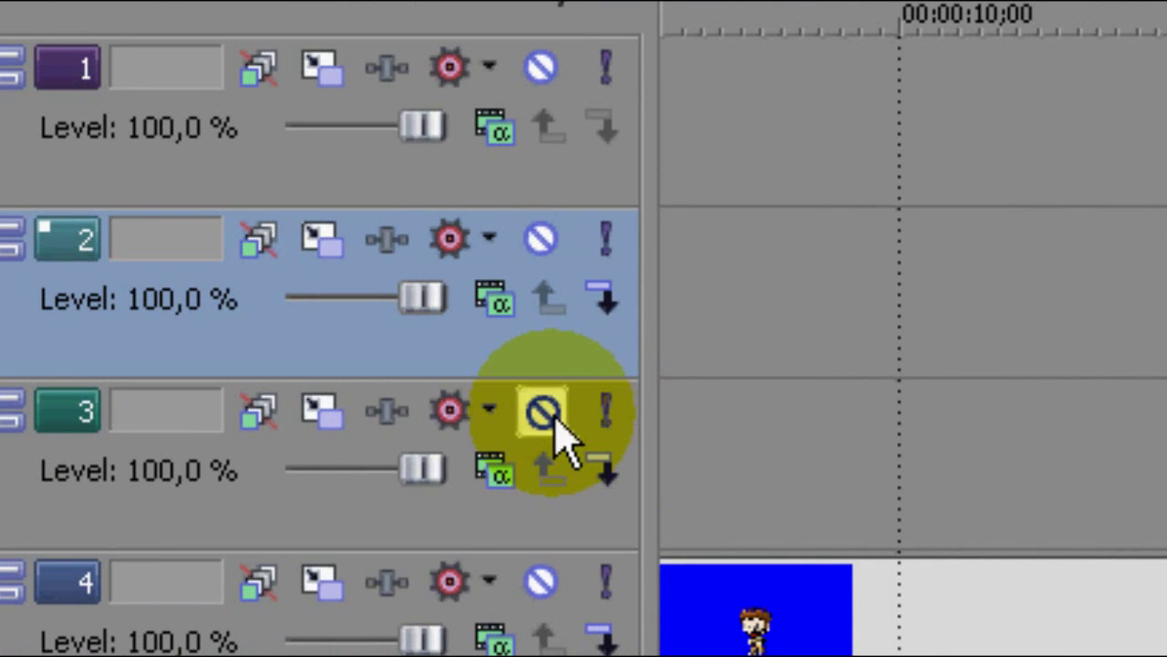
Step: Toggle mute on track 3 to compare the frame with and without the flying head
click(550, 417)
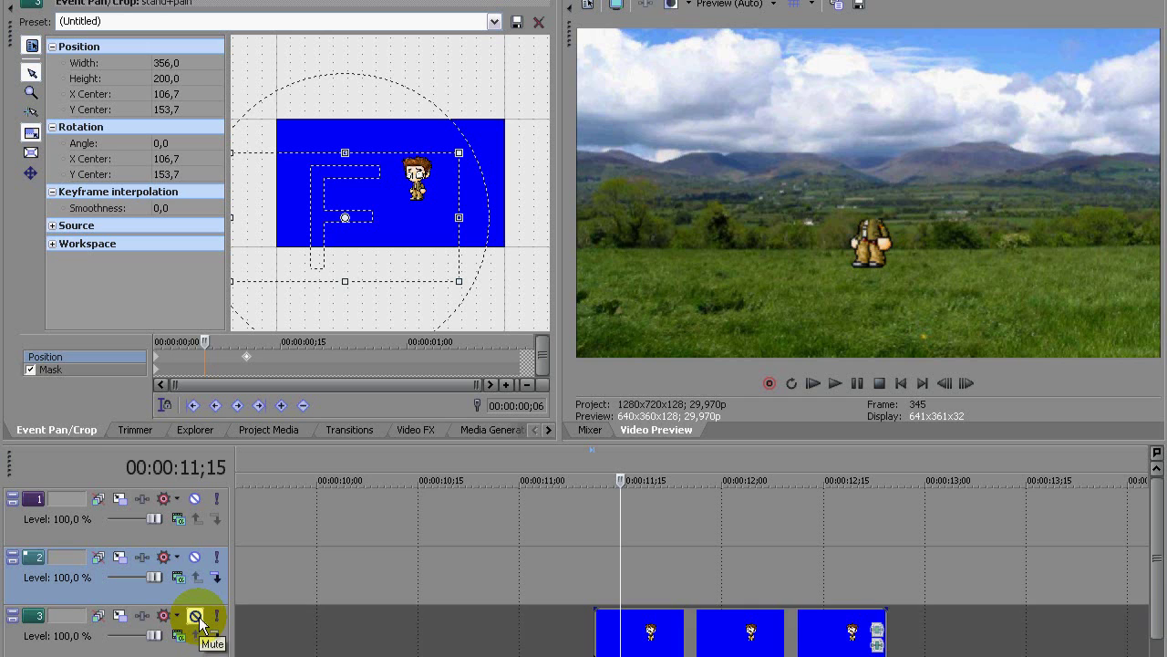
click(197, 616)
click(197, 617)
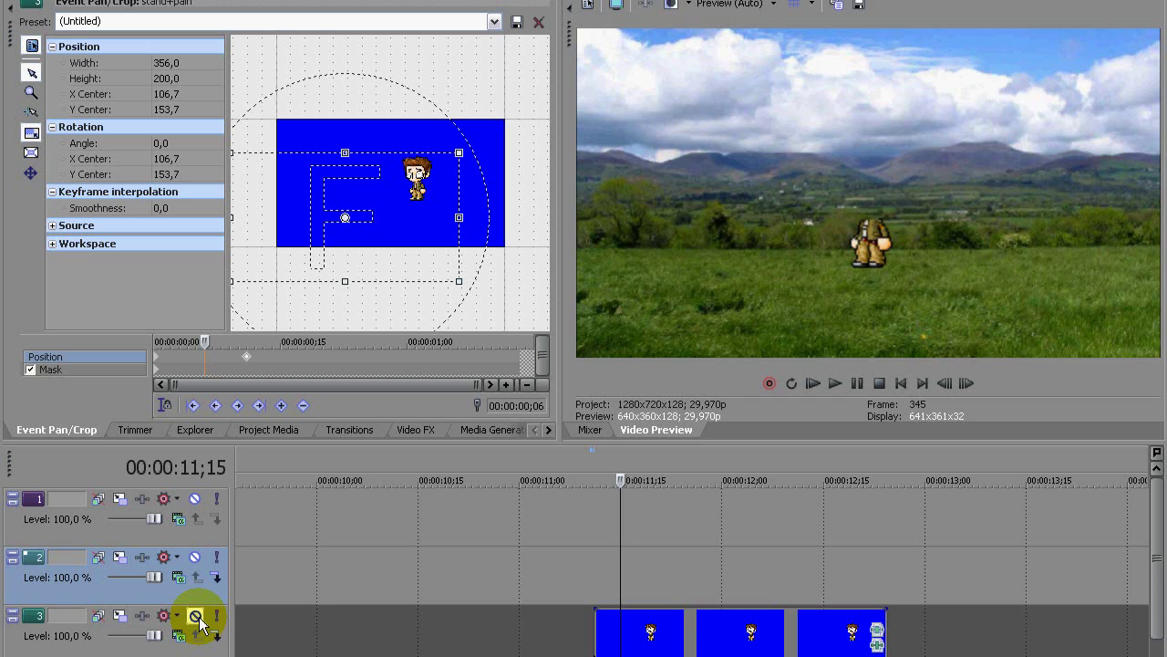
click(197, 616)
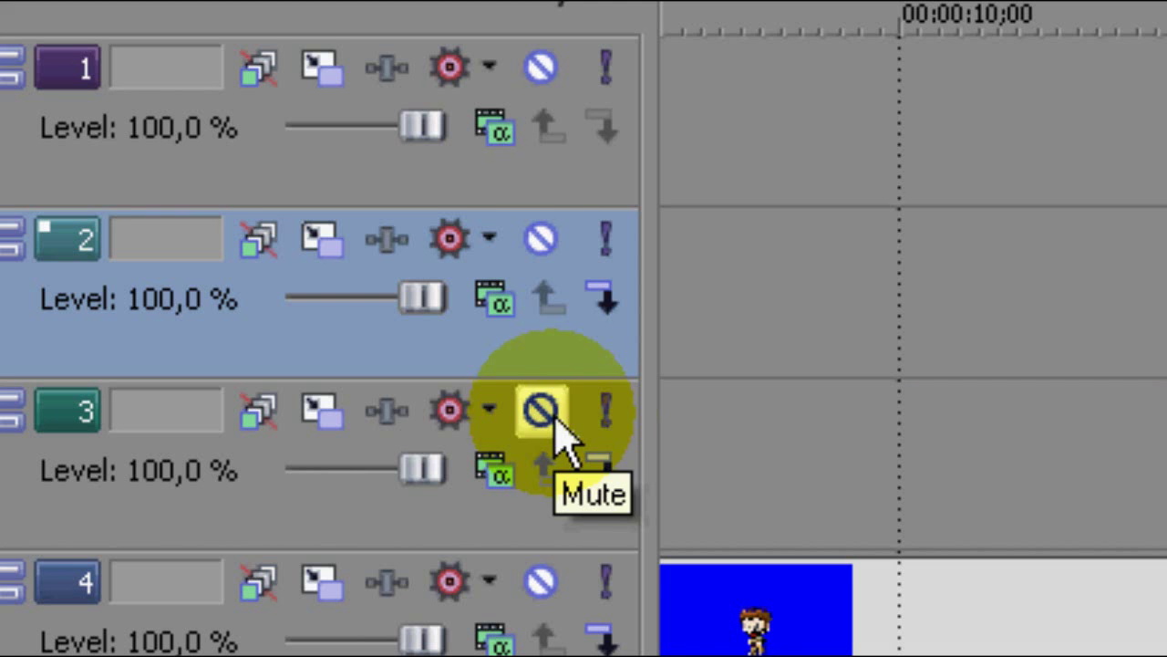
Step: Solo track 3 to isolate the flying head and move the playback cursor to 00:00:11;09
click(216, 617)
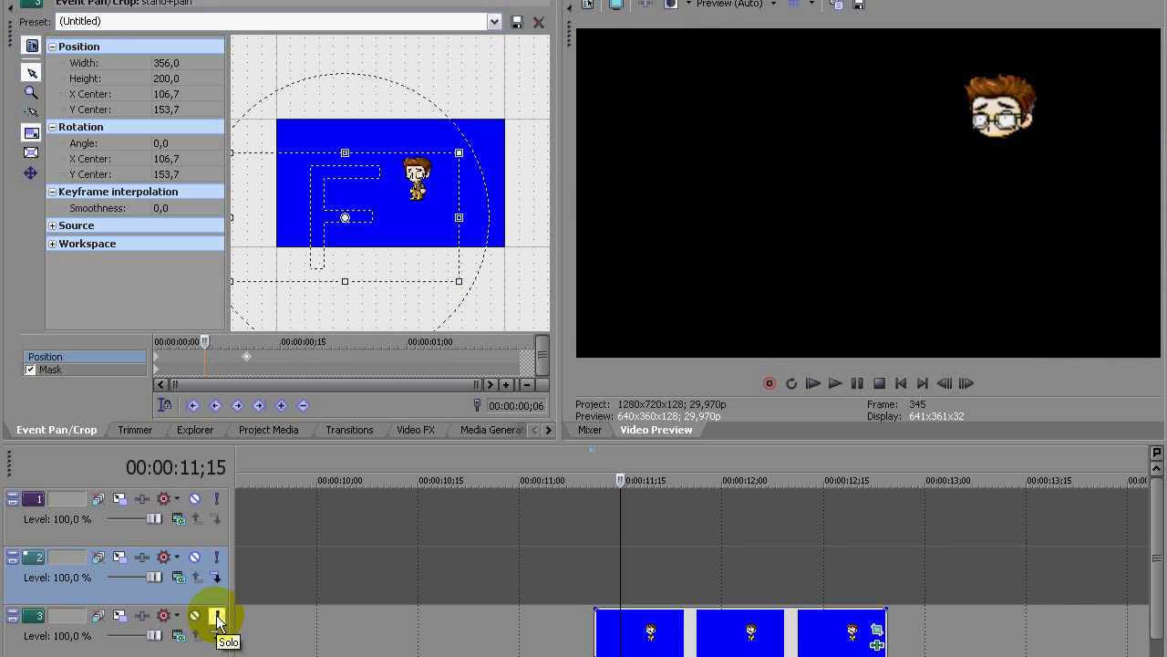
click(216, 616)
click(216, 616)
click(216, 616)
click(217, 616)
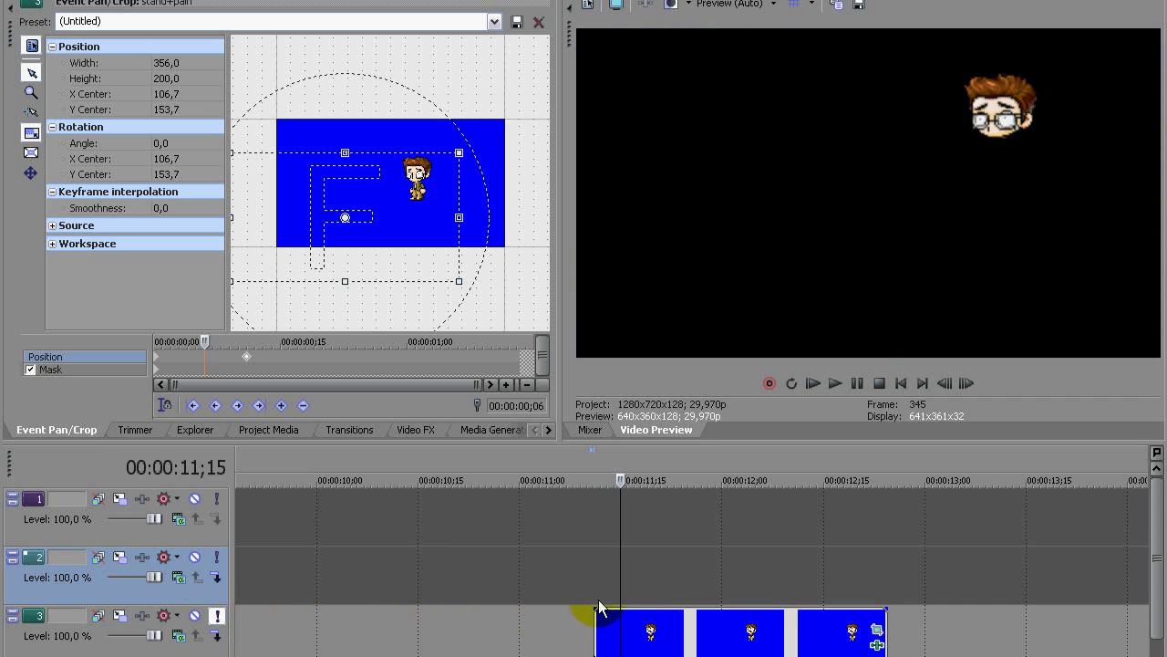
drag(611, 599, 587, 599)
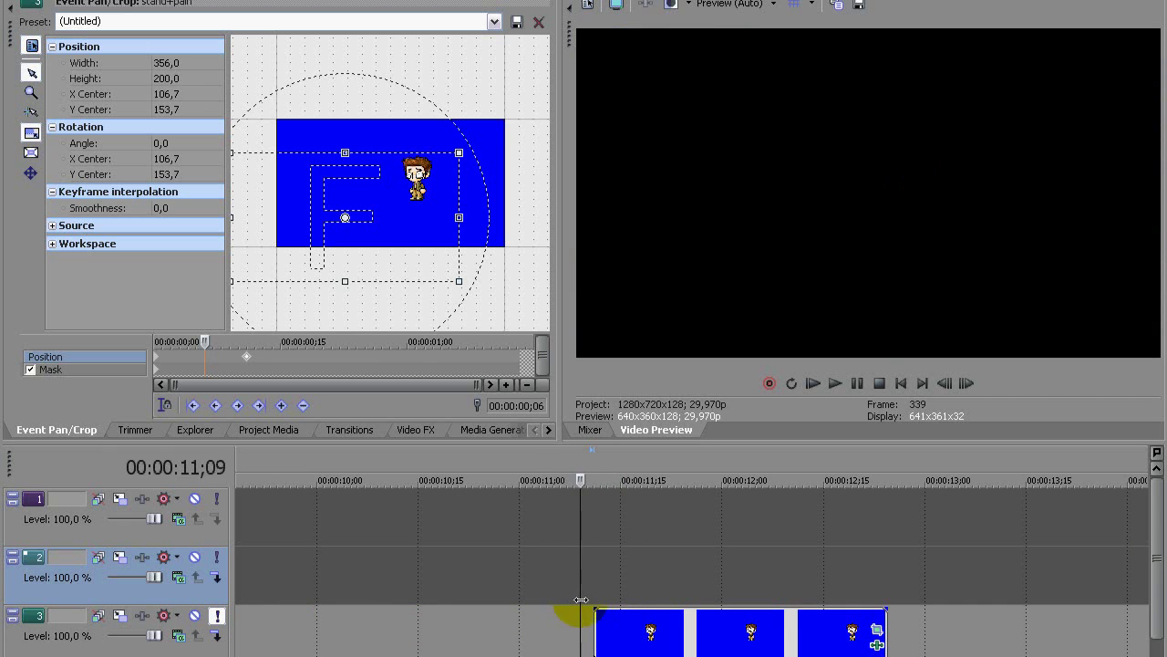
Step: Play back the soloed flying-head clip several times, starting from about 00:00:11;04
key(space)
key(space)
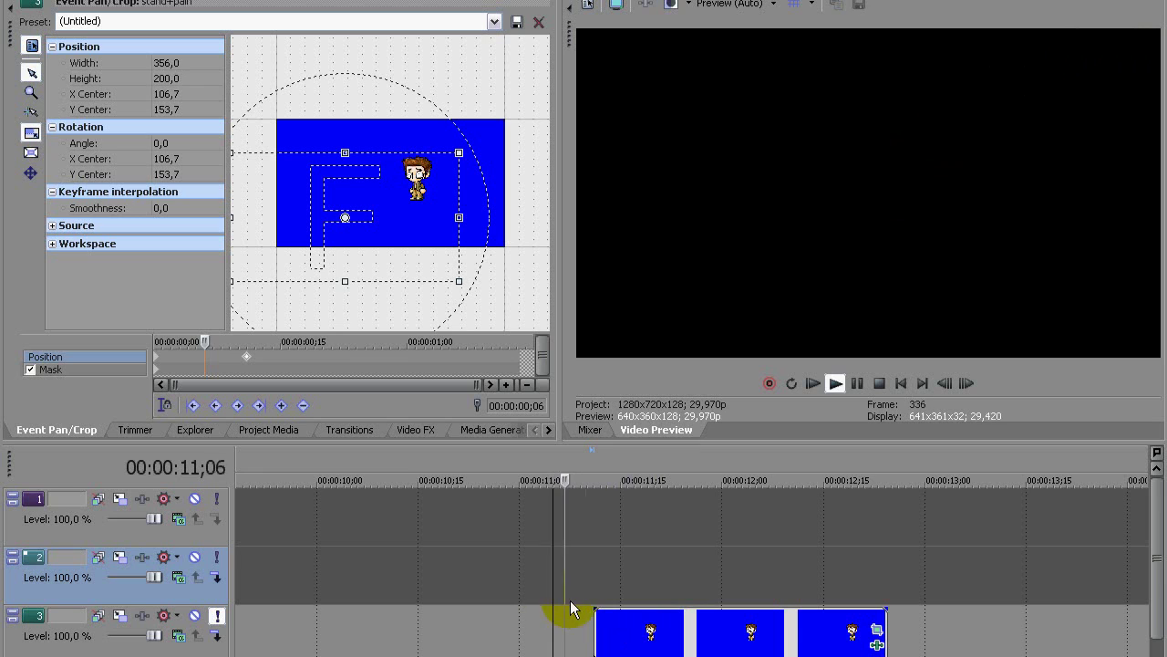
key(space)
key(space)
key(space)
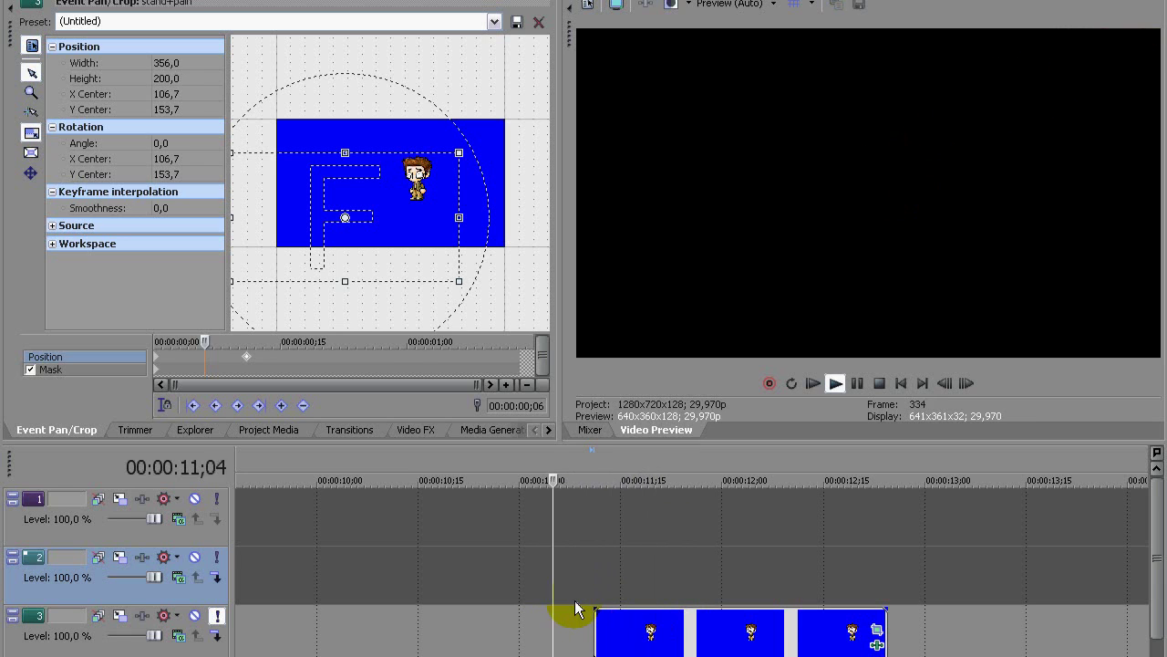
key(space)
key(space)
key(space)
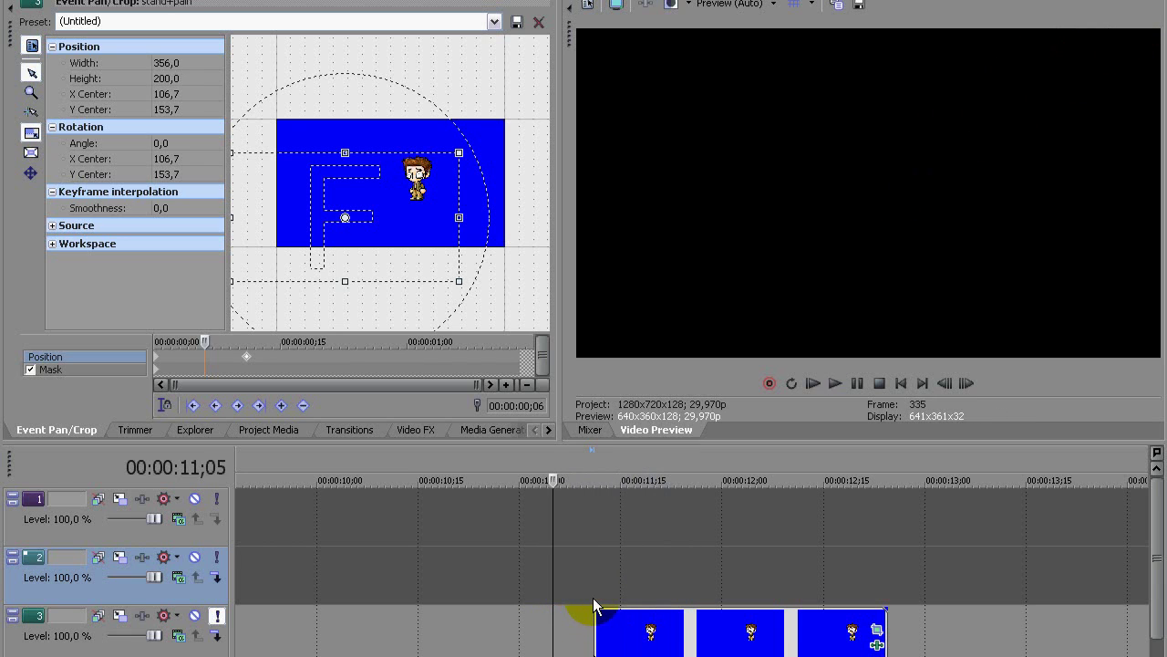
key(space)
key(space)
click(627, 593)
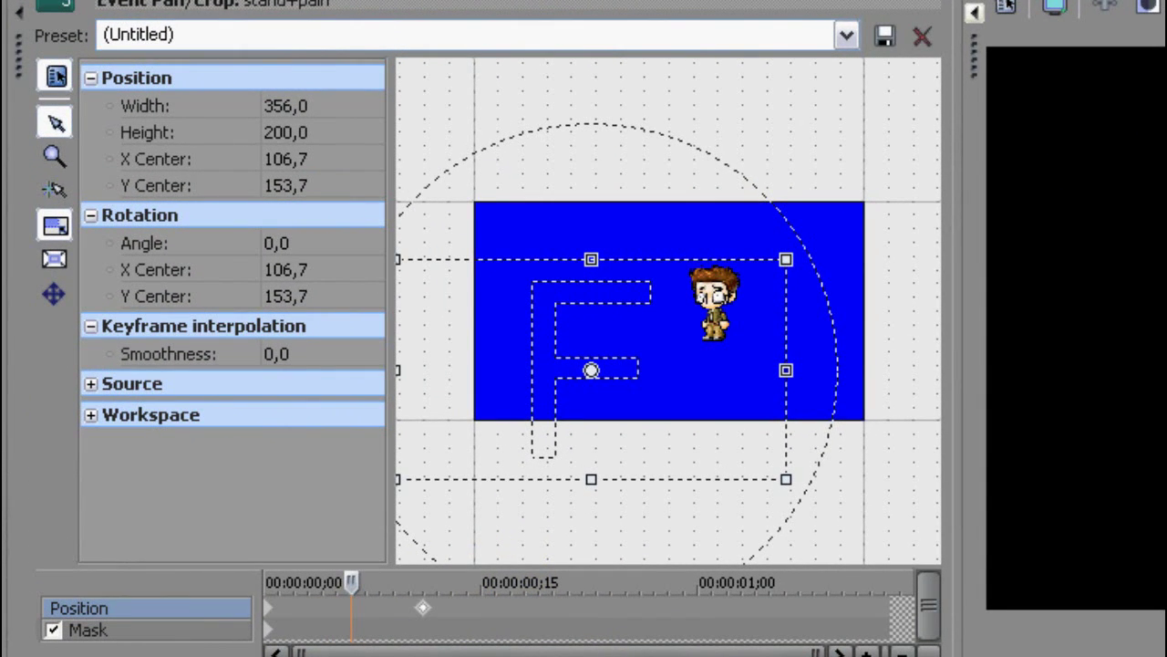
Step: At the first position keyframe, move the rotation centre to the middle of the head, at about X 216,9 and Y 85,1
click(272, 617)
scroll(698, 299, up, 4)
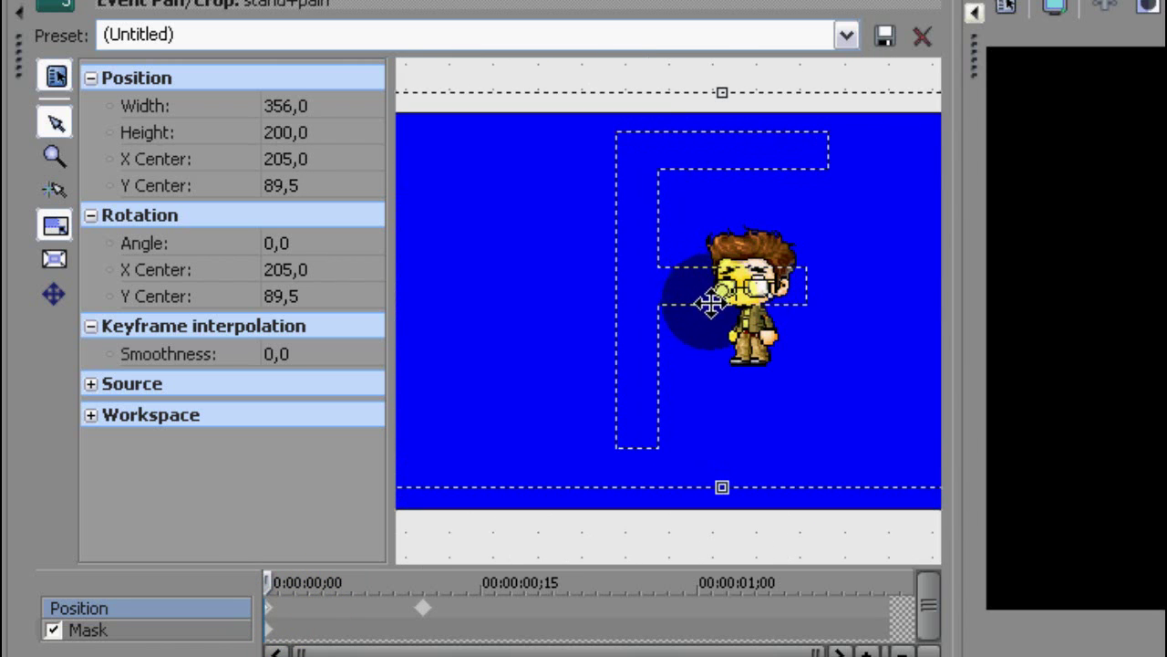
scroll(710, 302, down, 3)
drag(703, 465, 766, 186)
drag(660, 175, 654, 177)
key(ctrl+z)
key(ctrl+z)
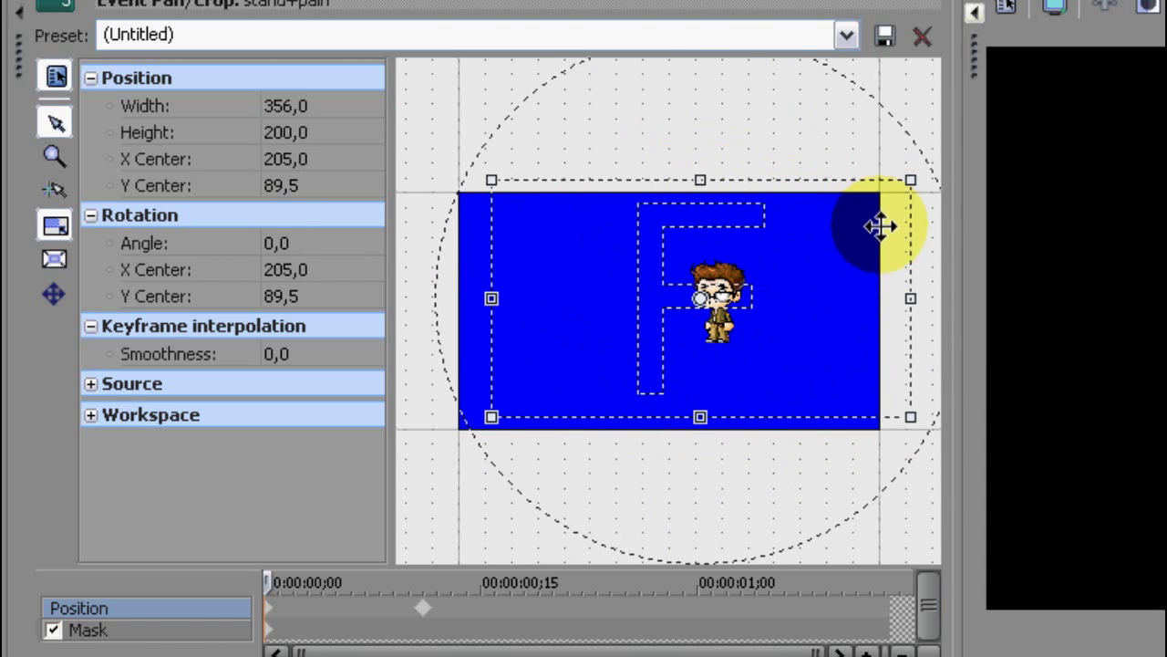
drag(710, 298, 777, 137)
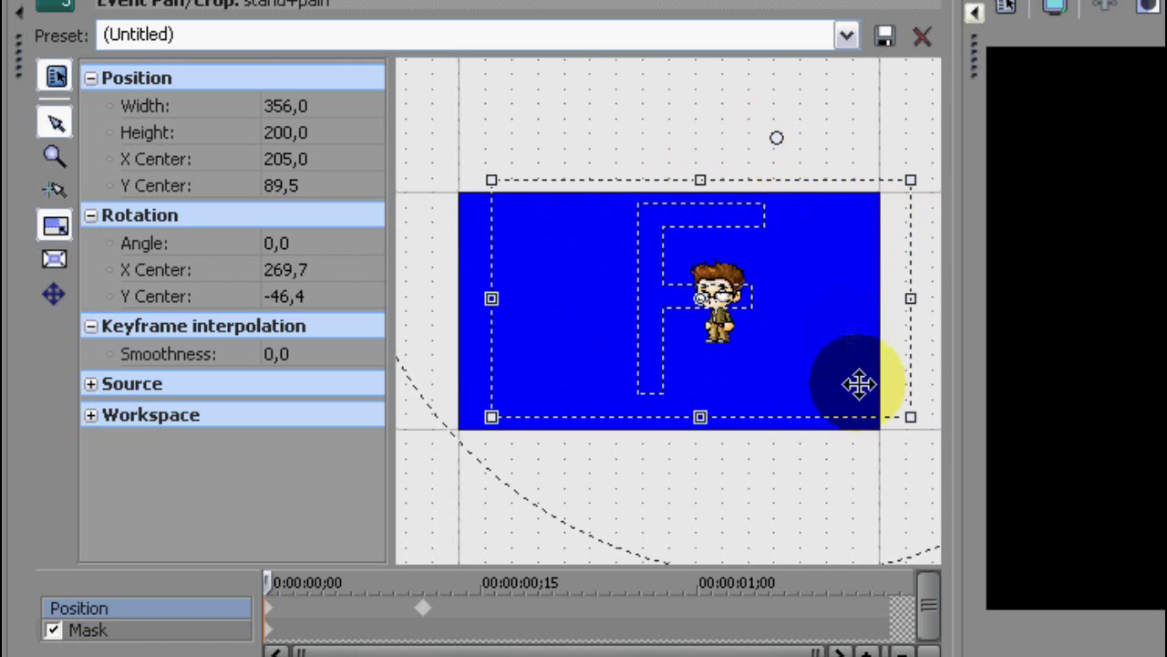
drag(885, 456, 1066, 191)
key(ctrl+z)
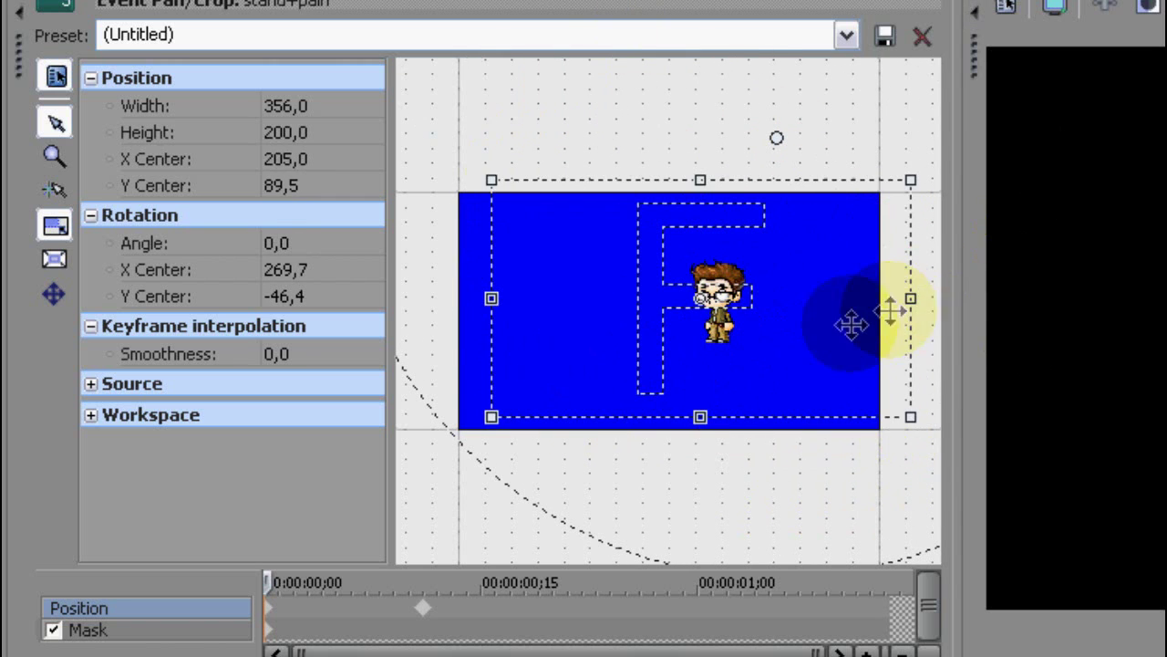
scroll(769, 323, up, 10)
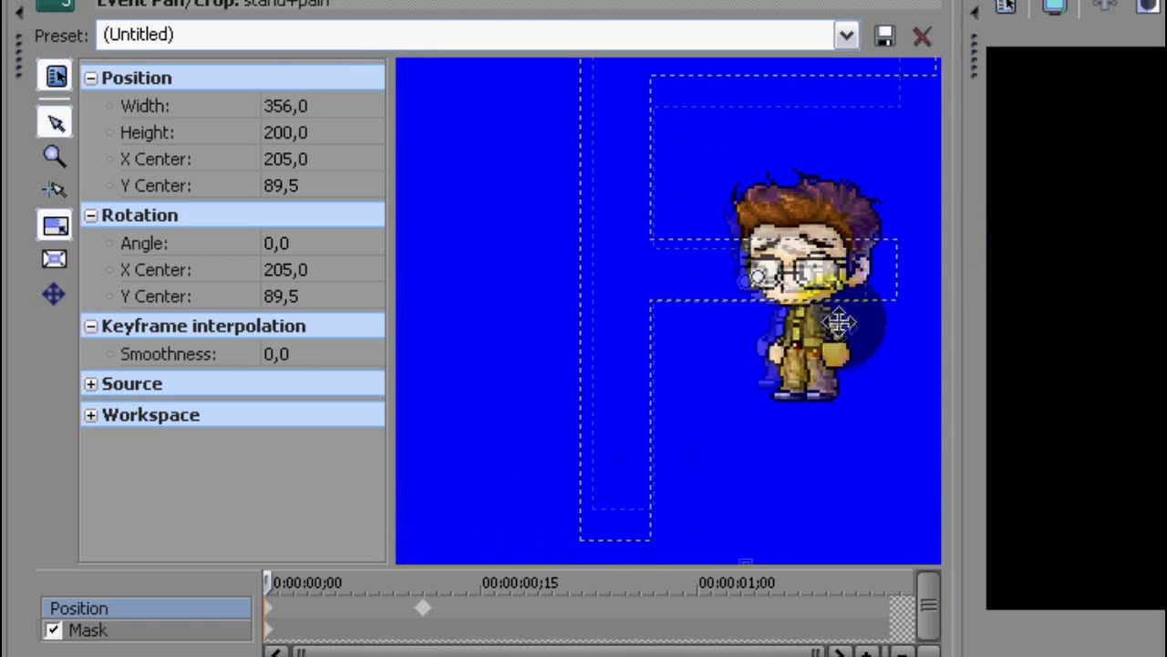
scroll(825, 260, down, 1)
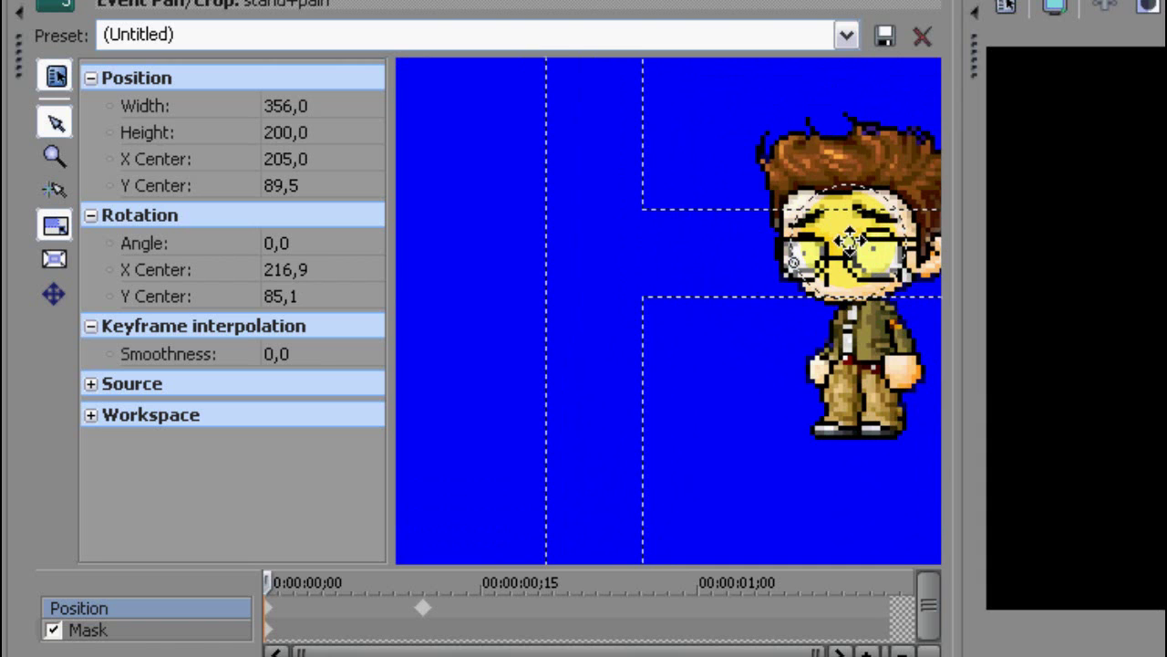
Step: At the end position keyframe, move the rotation centre onto the character's face, at about X 217,1 and Y 85,0
click(422, 607)
scroll(651, 417, down, 4)
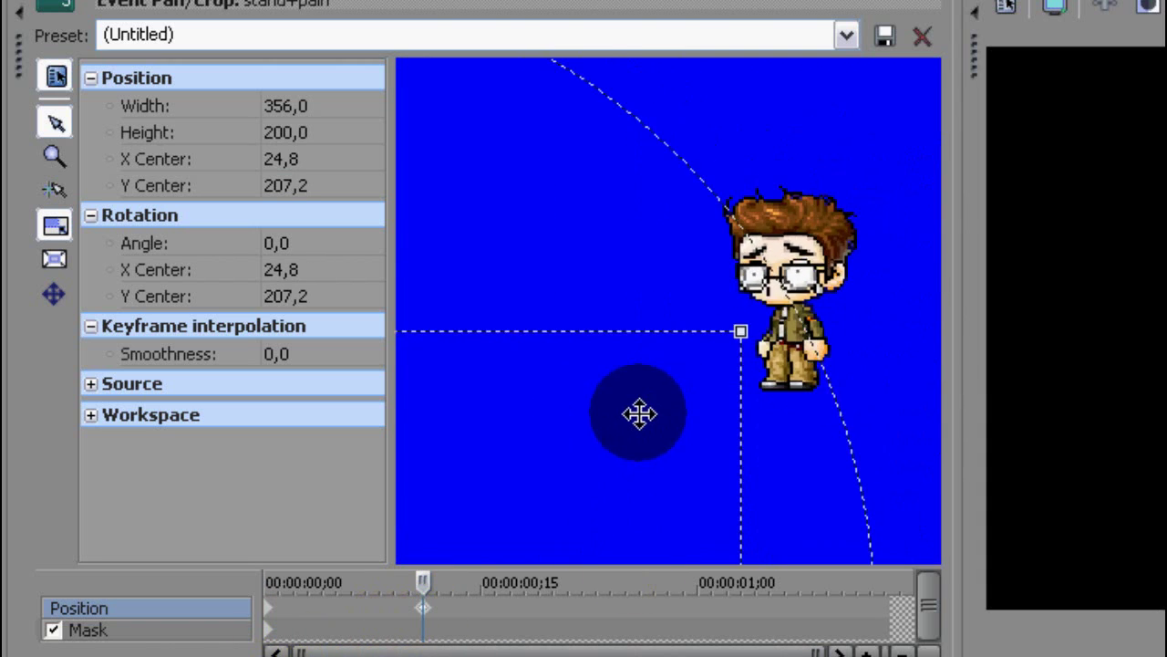
drag(798, 345, 880, 272)
drag(487, 424, 793, 219)
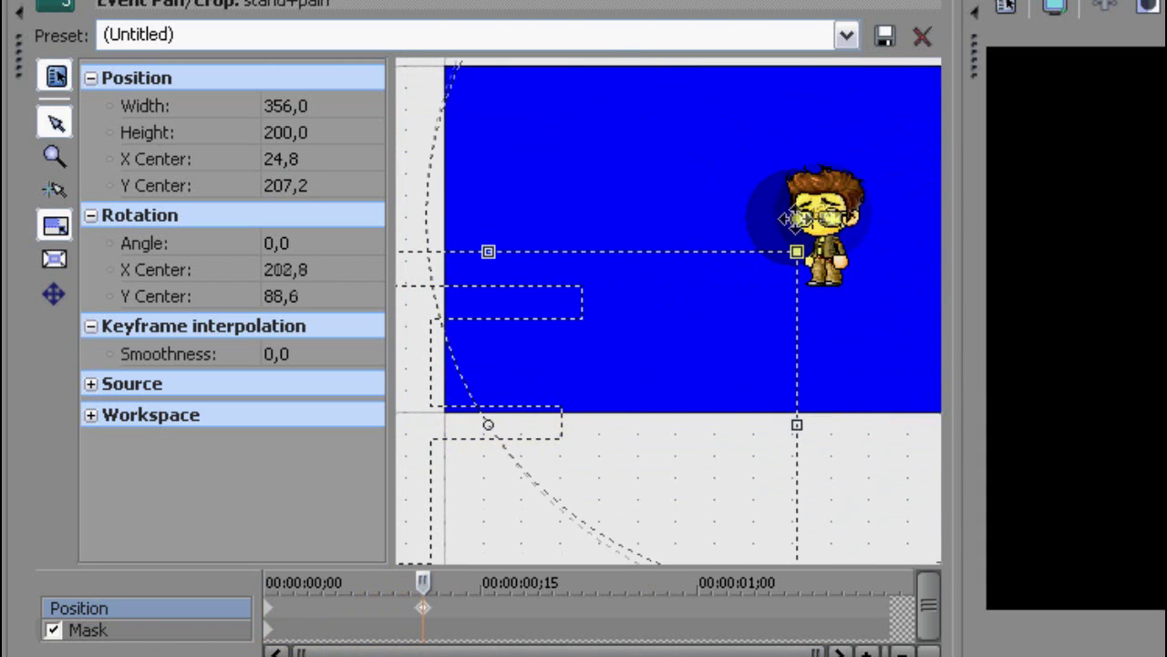
scroll(875, 334, up, 1)
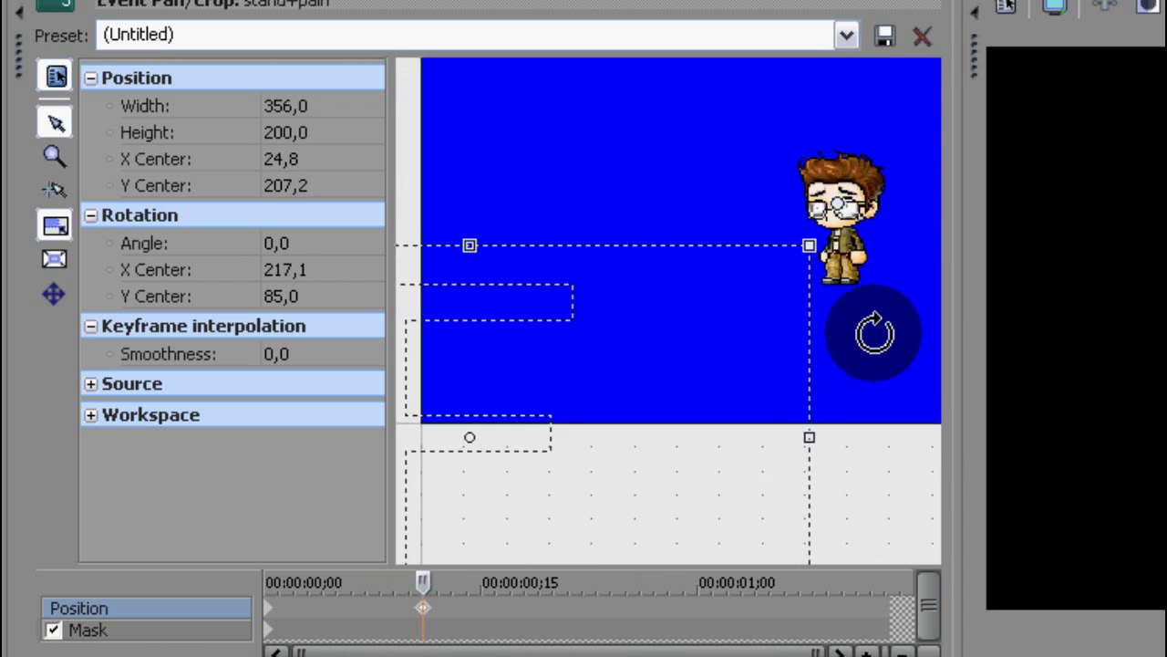
Step: Rotate the crop frame at the end keyframe to about 546,9 degrees and refine its rotation centre to about X 218,6 and Y 82,8
scroll(864, 348, down, 11)
drag(773, 422, 818, 365)
scroll(826, 358, up, 4)
scroll(827, 354, up, 4)
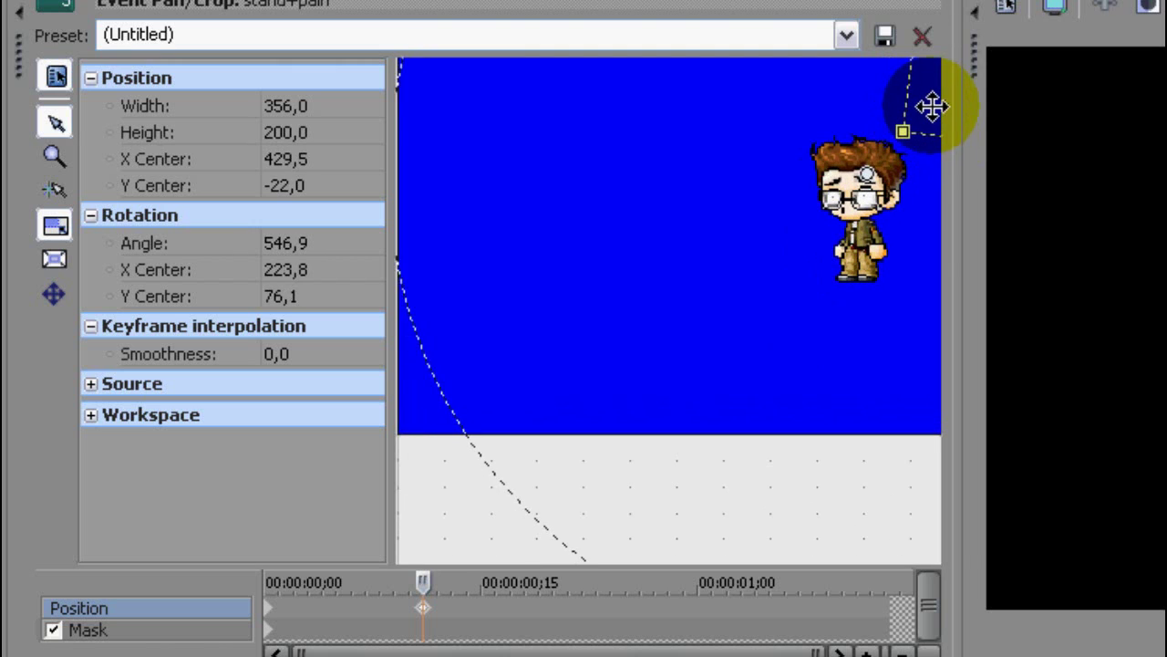
drag(867, 174, 856, 189)
Step: Preview the spinning head around 00:00:11;11 and set the end keyframe's rotation angle to -250,0
click(686, 644)
scroll(688, 645, down, 4)
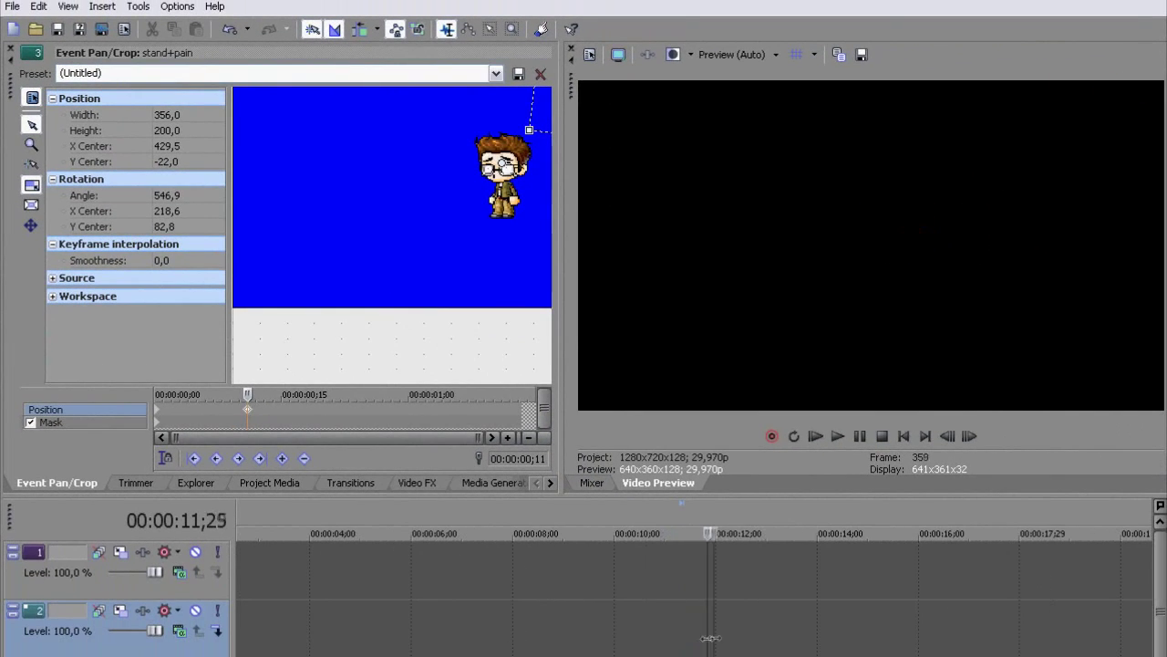
scroll(273, 310, down, 5)
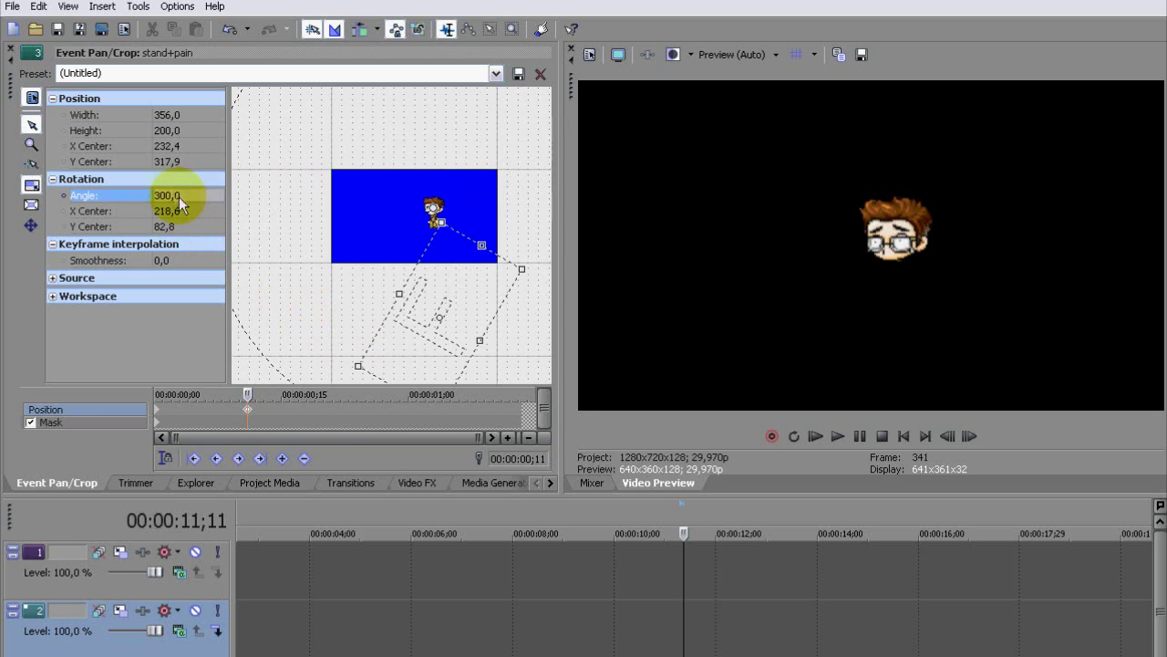
scroll(693, 644, up, 3)
mouse_move(685, 642)
mouse_down()
mouse_move(721, 638)
mouse_move(684, 634)
mouse_up()
key(space)
key(space)
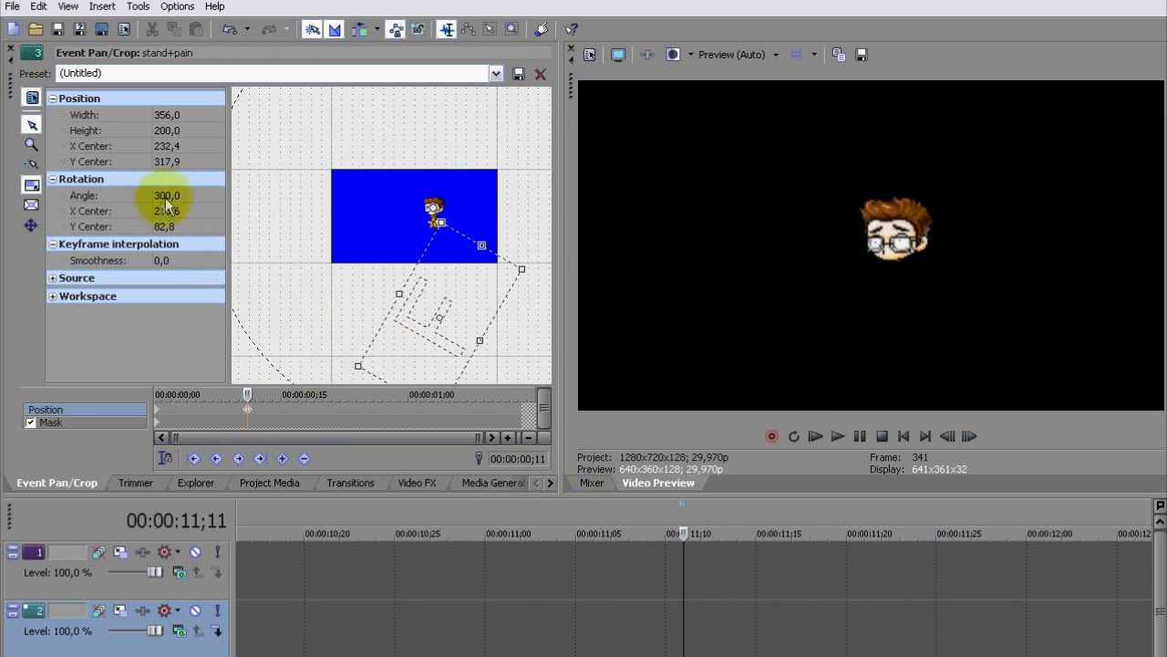
text(-)
key(Return)
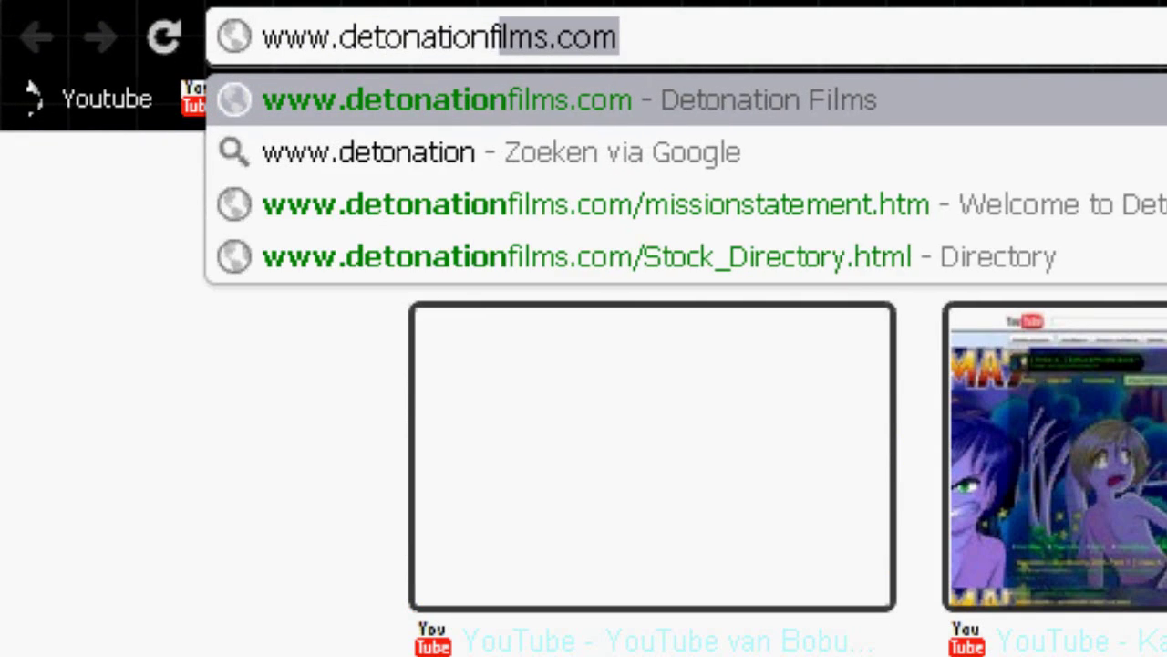
key(Return)
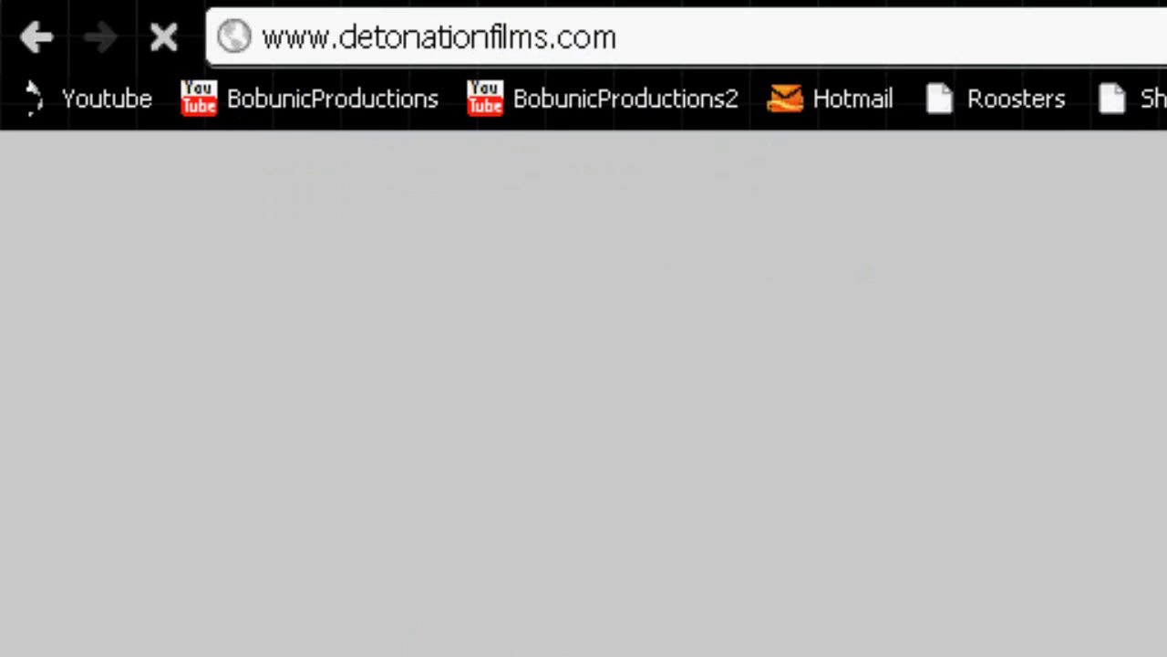
click(629, 295)
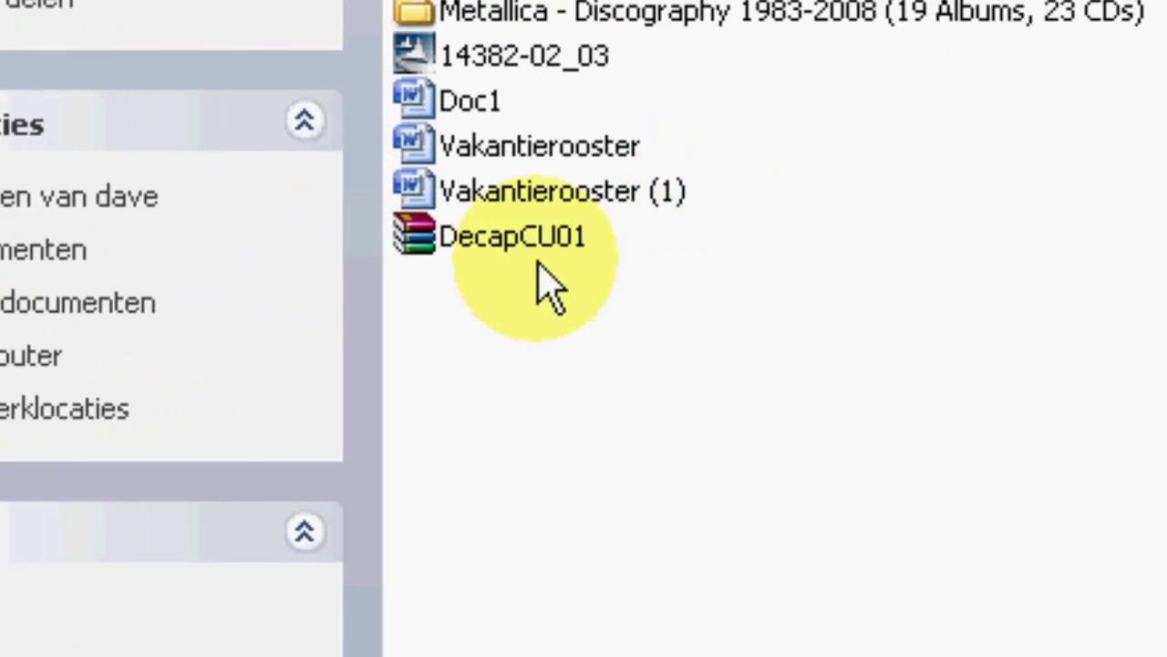
Step: Extract the downloaded DecapCU01 archive into its current folder and select the extracted DecapCU01a movie
click(650, 279)
right_click(638, 284)
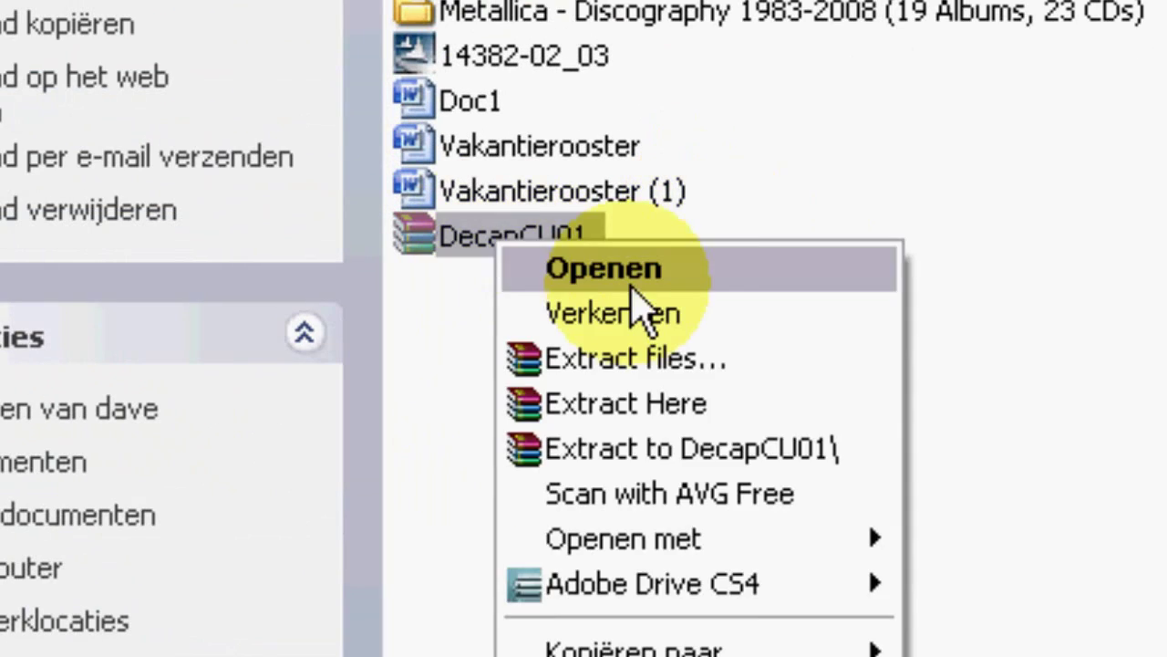
click(667, 407)
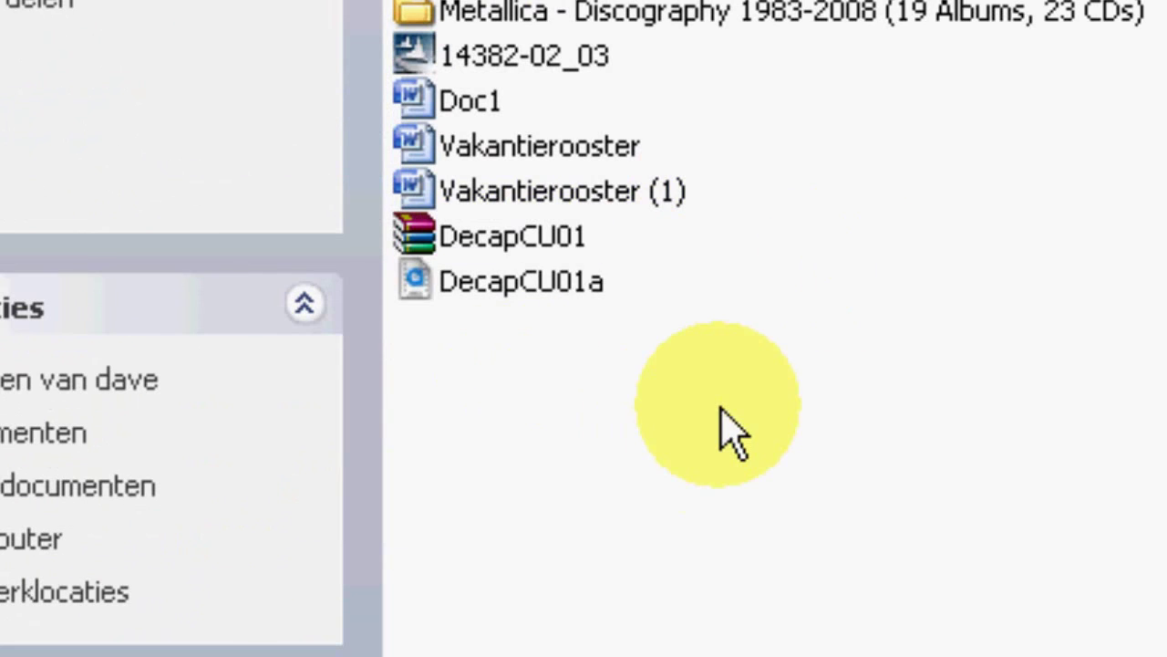
click(541, 288)
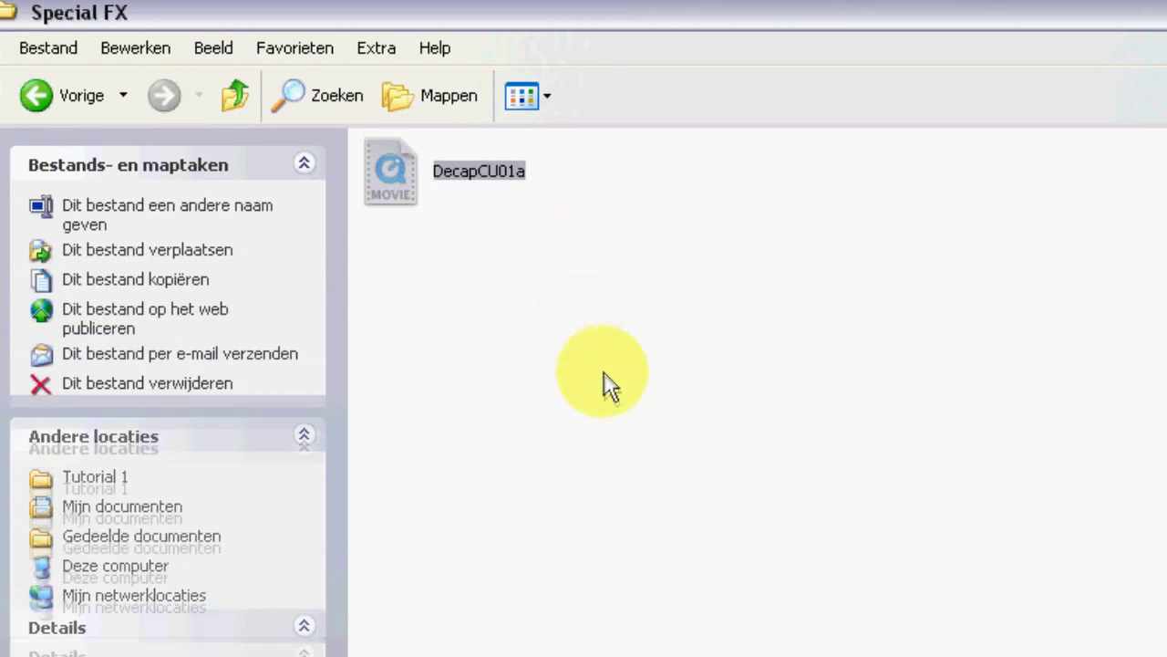
Step: Add the DecapCU01a movie from the Special FX folder to track 2, starting where the flying-head clip begins
click(650, 585)
click(463, 188)
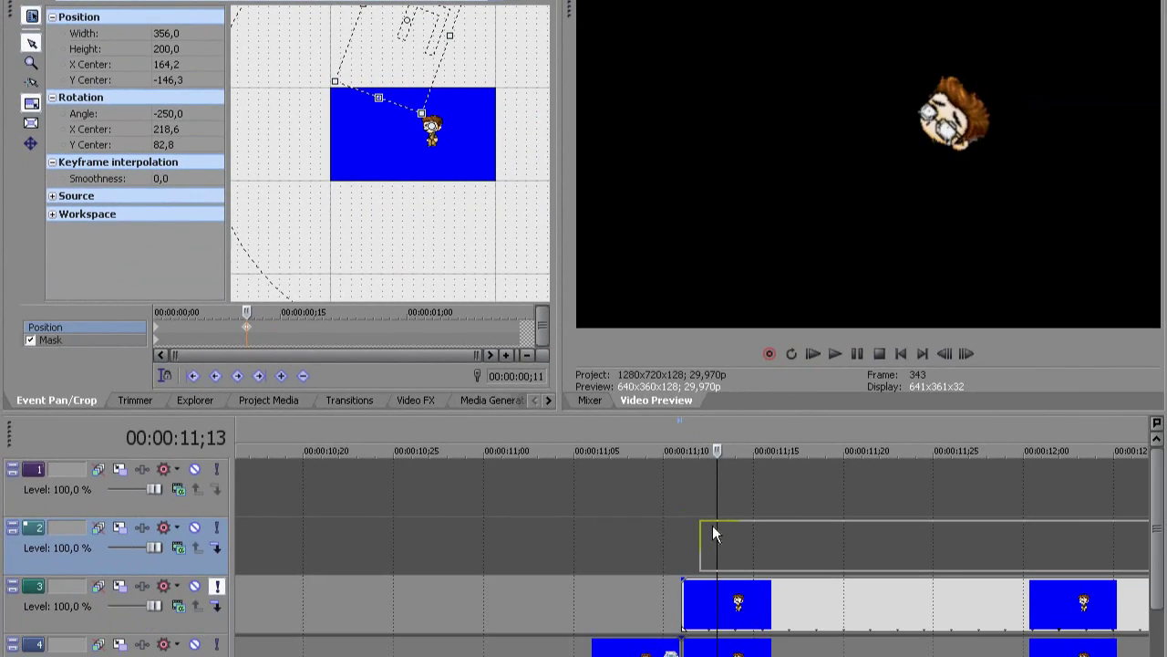
drag(712, 525, 720, 530)
scroll(719, 531, down, 5)
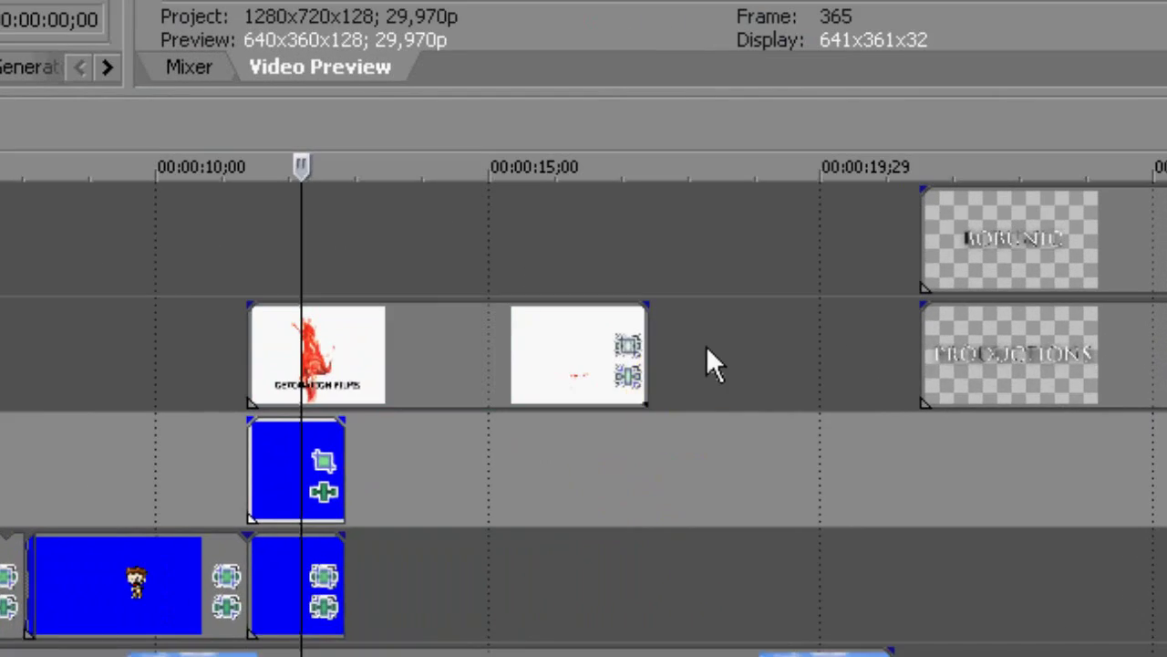
Step: Insert a new video track above the DecapCU01a clip and move the PRODUCTIONS title straight up onto it
right_click(852, 545)
click(886, 583)
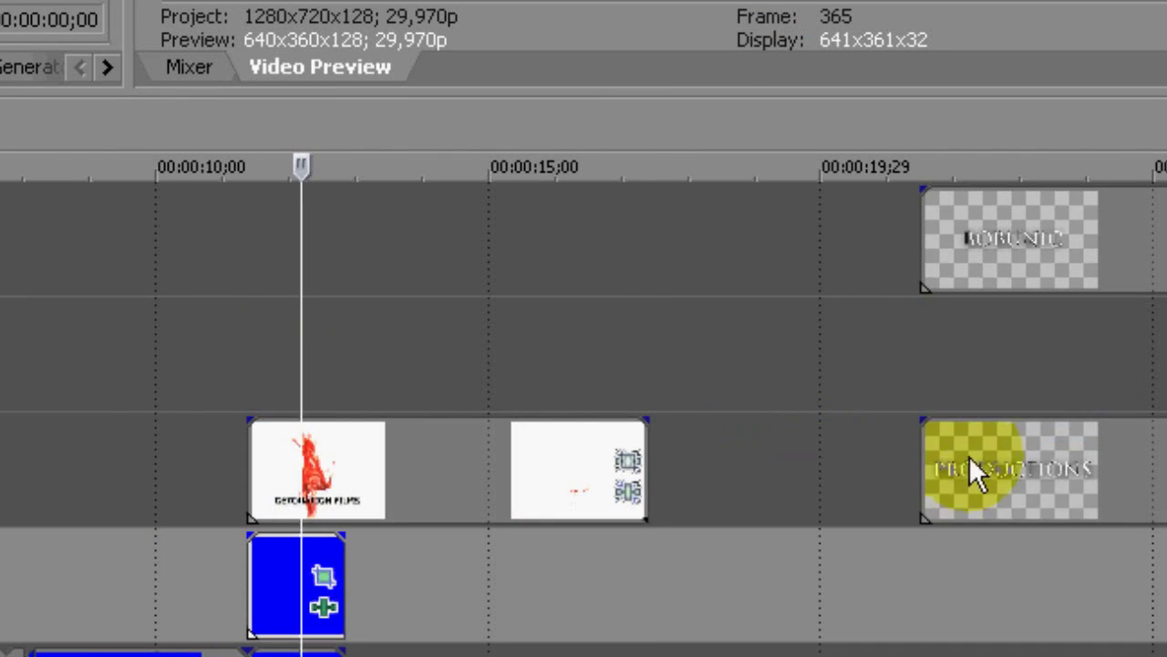
drag(971, 458, 970, 356)
Step: Crop the DecapCU01a clip with the 16:9 Widescreen TV aspect ratio preset
click(281, 389)
scroll(283, 387, up, 2)
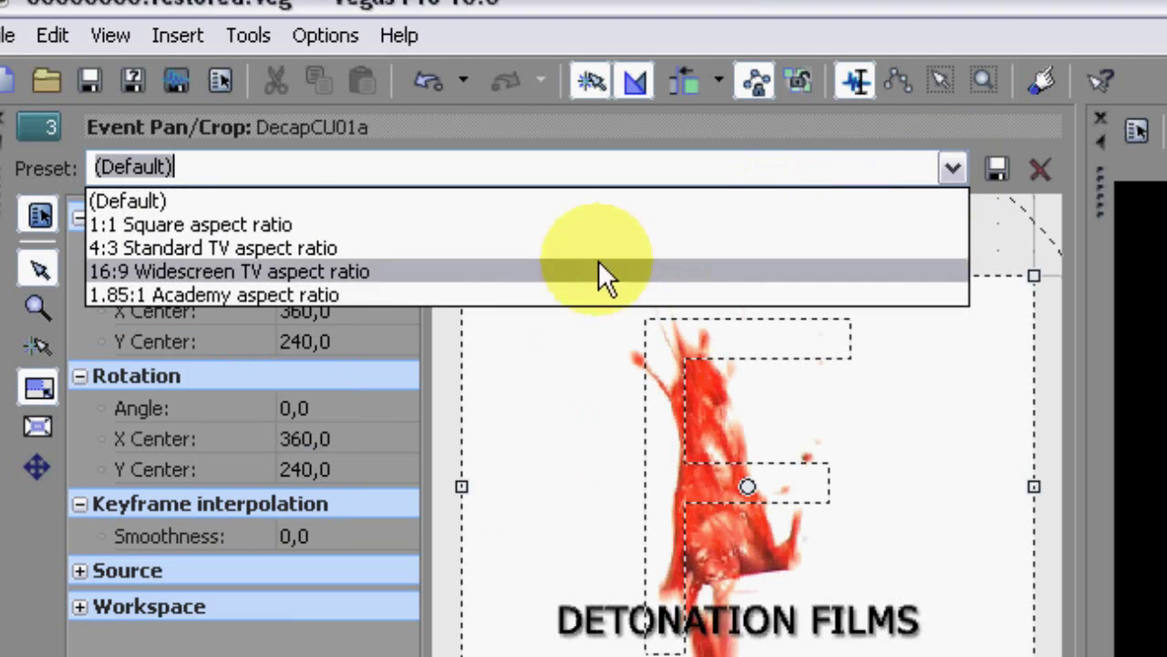
click(598, 264)
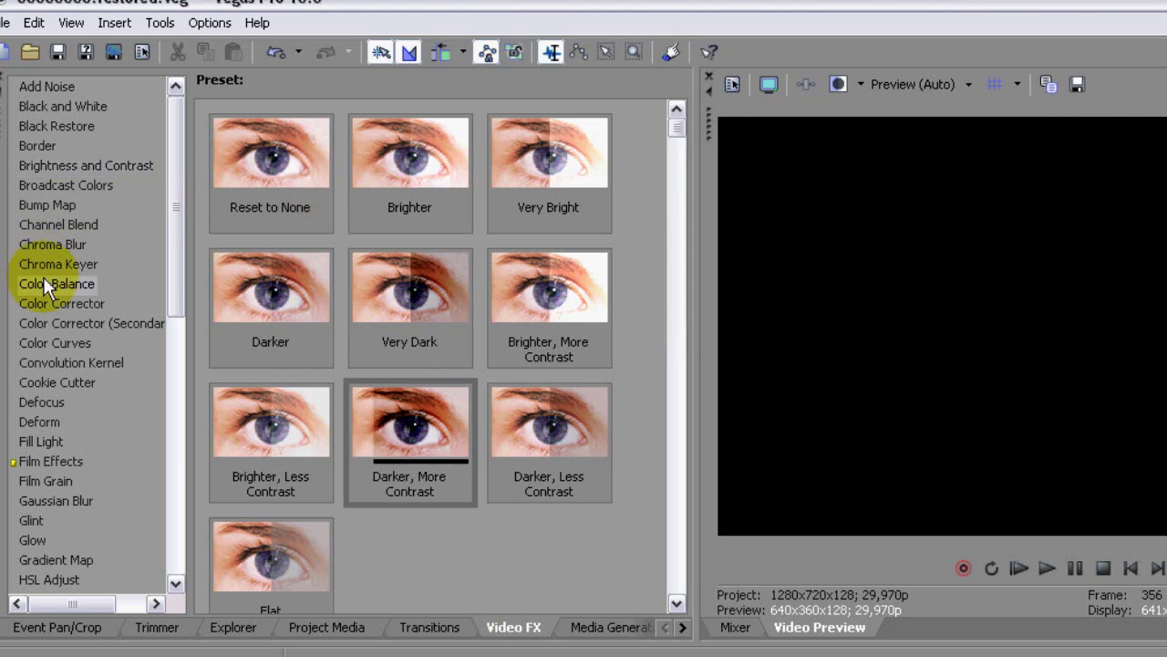
Step: Apply the Chroma Keyer's Blue Screen preset to the DecapCU01a clip and sample its white background as the key colour
click(46, 264)
drag(366, 187, 742, 439)
click(105, 285)
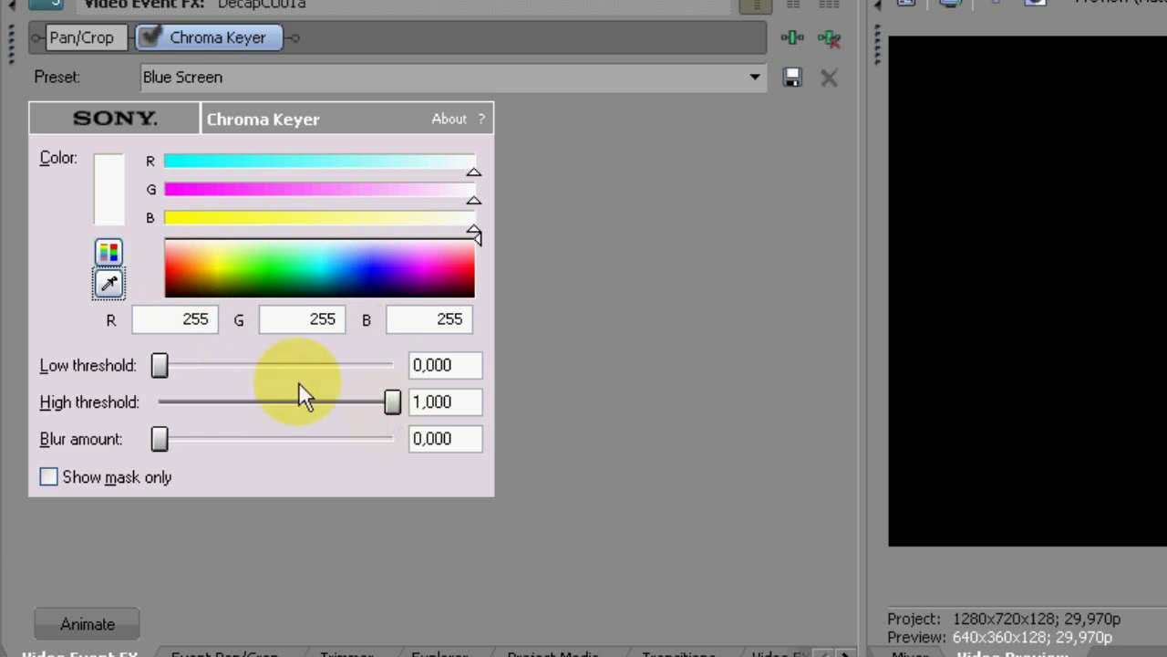
Step: Set the Chroma Keyer's low threshold to 0,800 and blur amount to 0,020, and check the keyed blood at 00:00:13;09
drag(322, 366, 346, 365)
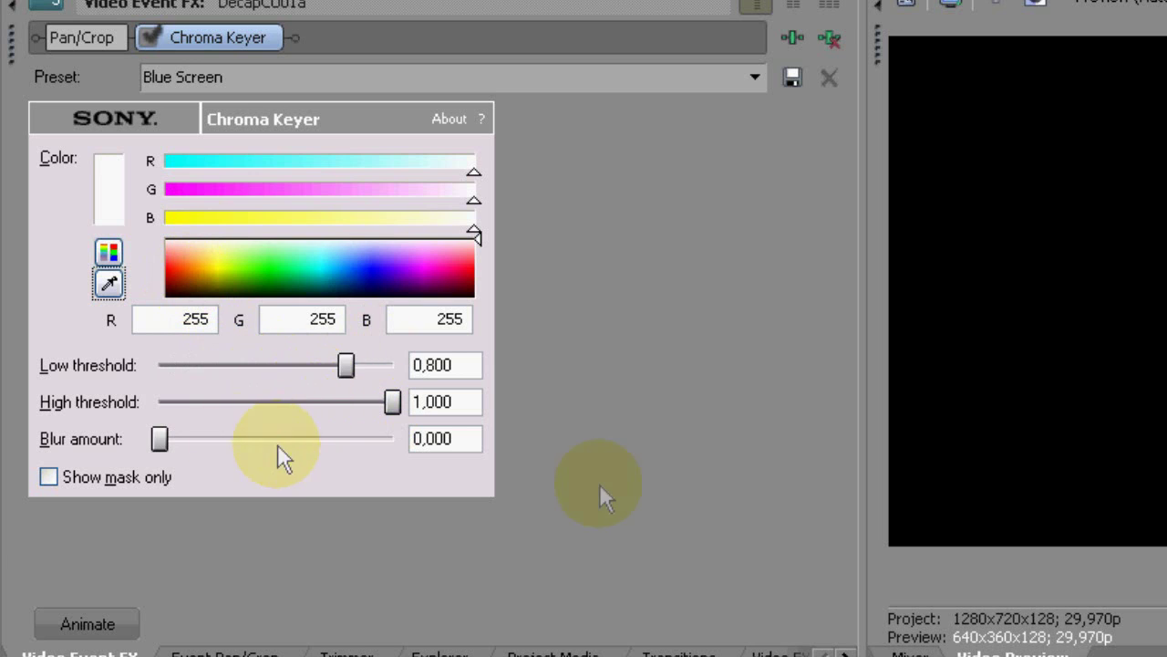
drag(435, 439, 495, 439)
text(020)
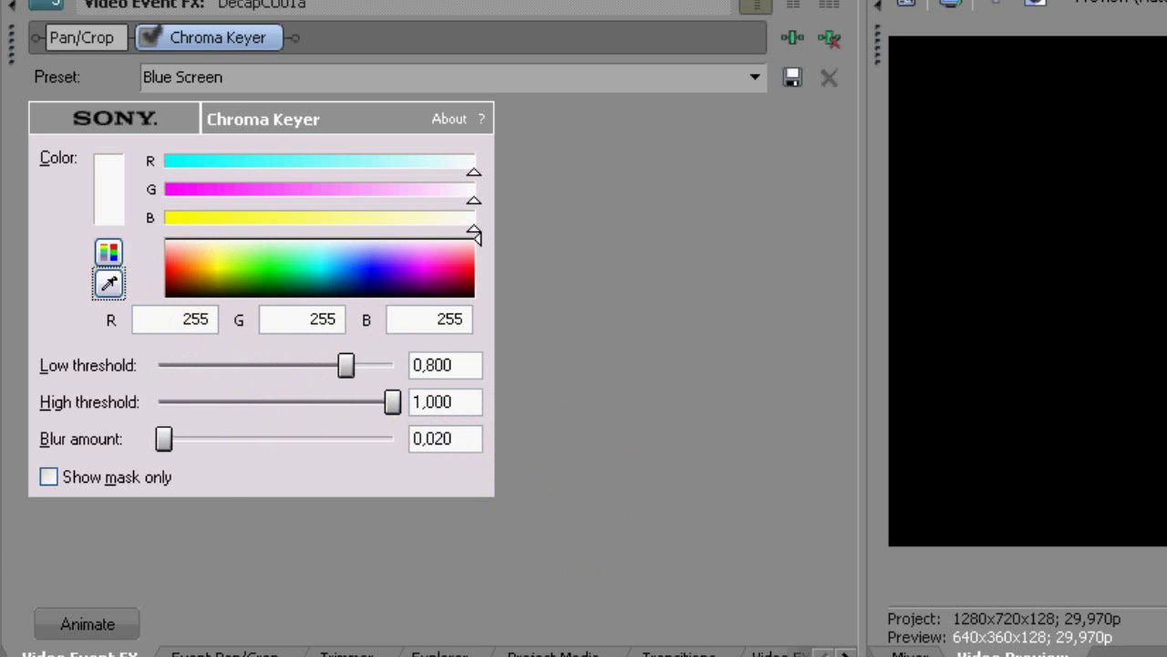
drag(967, 565, 777, 473)
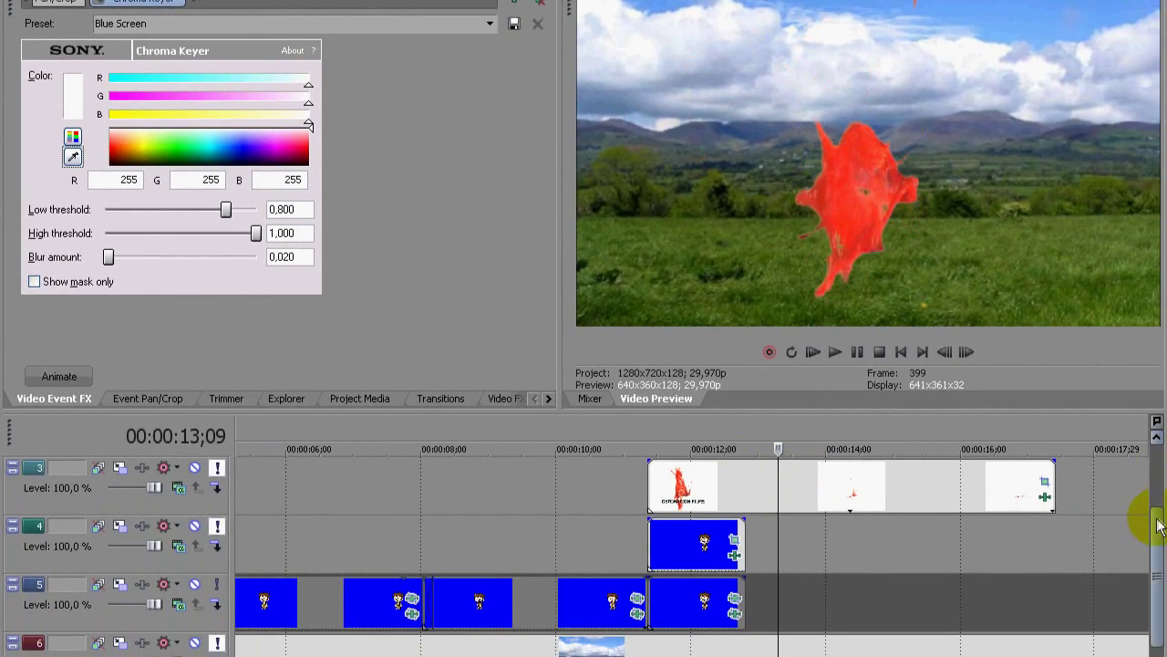
scroll(1158, 527, up, 1)
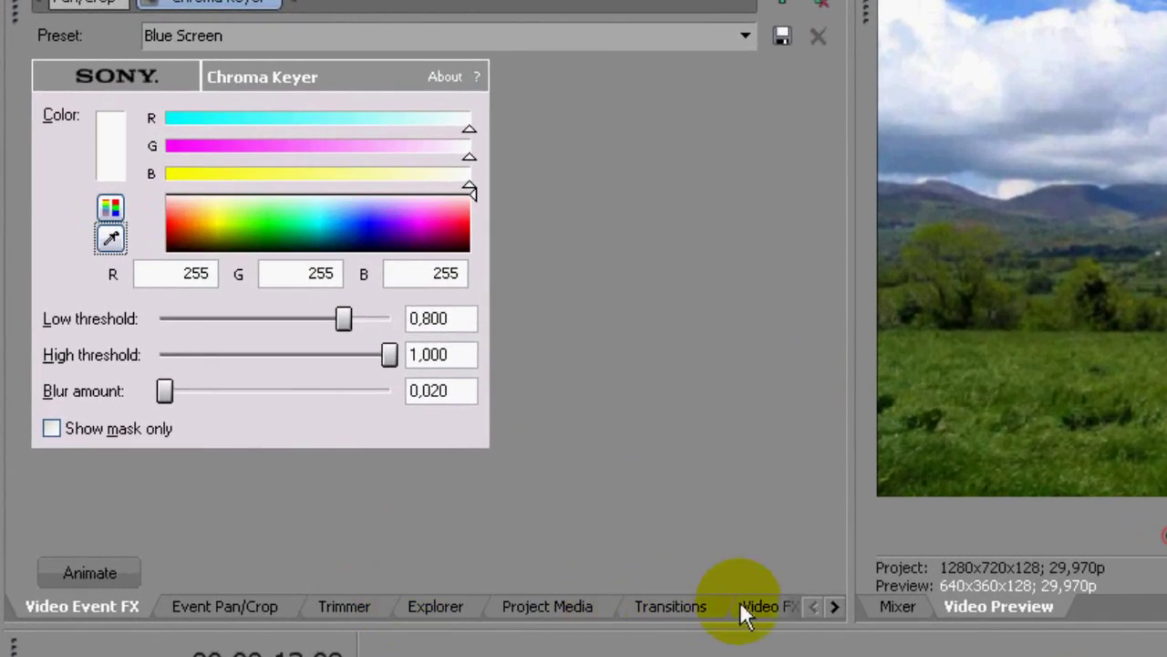
Step: Apply the Brightness and Contrast effect with the Darker, More Contrast preset to the DecapCU01a blood clip
click(507, 399)
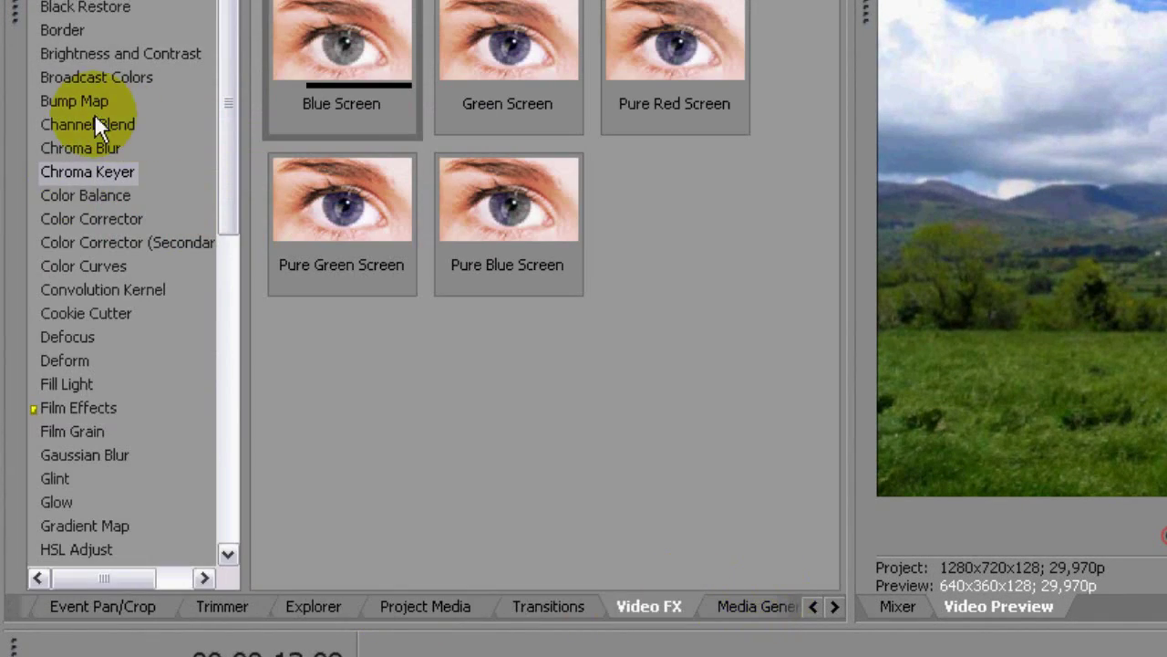
click(62, 30)
click(89, 55)
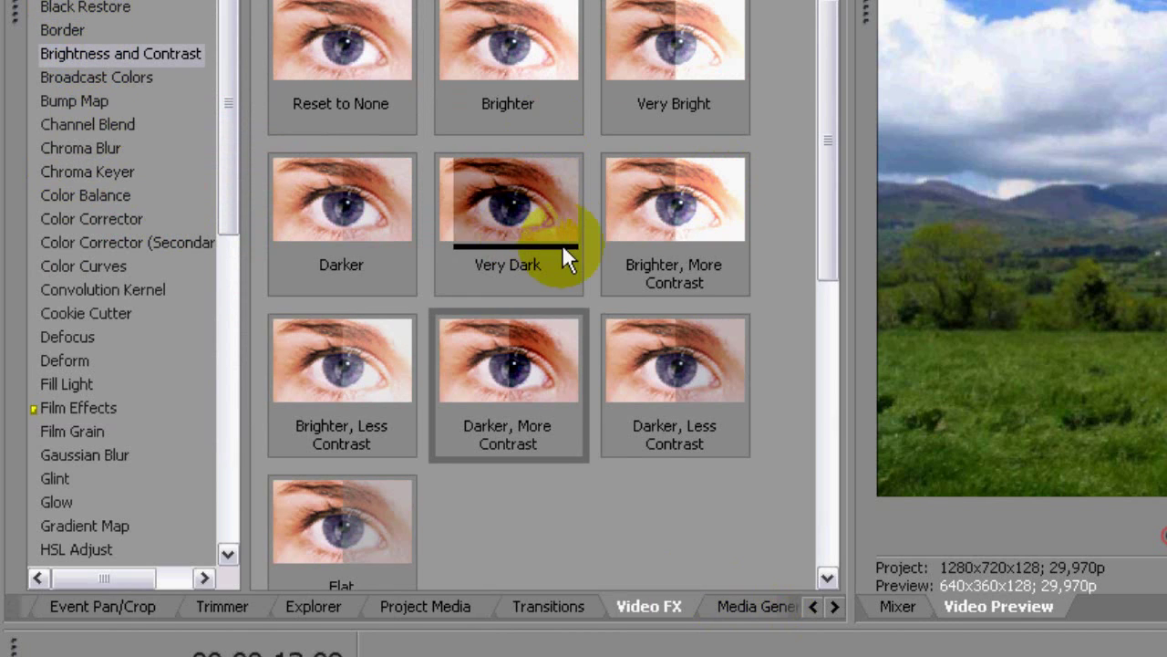
drag(525, 398, 613, 570)
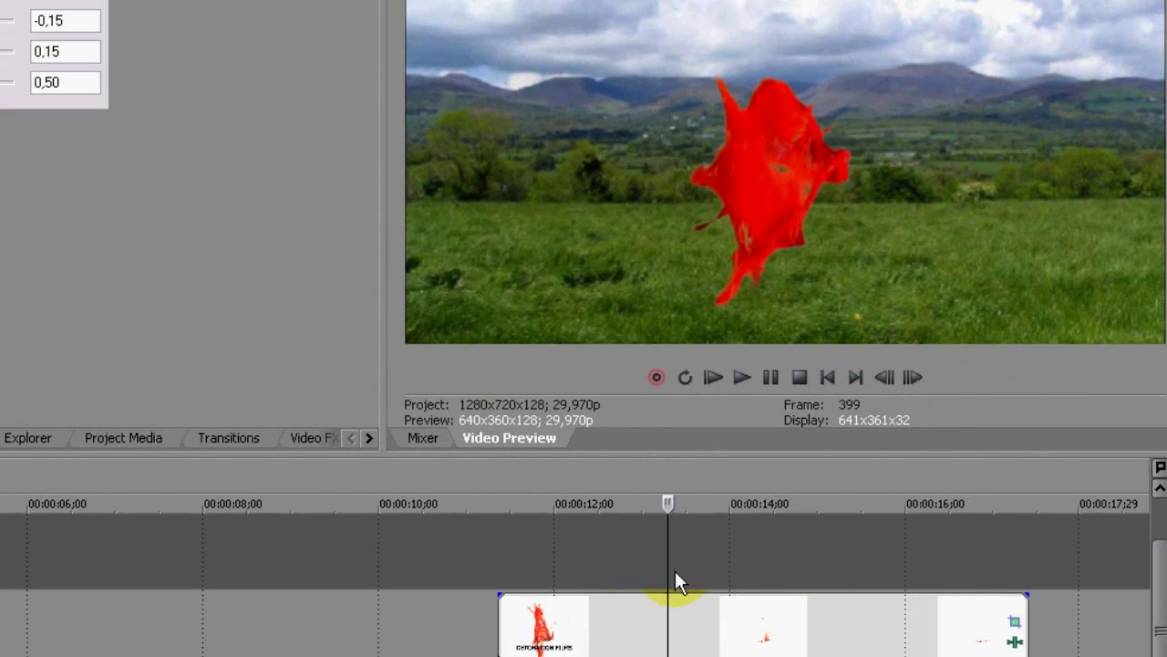
Step: Find the frame where the blood burst begins and trim the blood clip's start to 00:00:13;07
drag(518, 570, 579, 563)
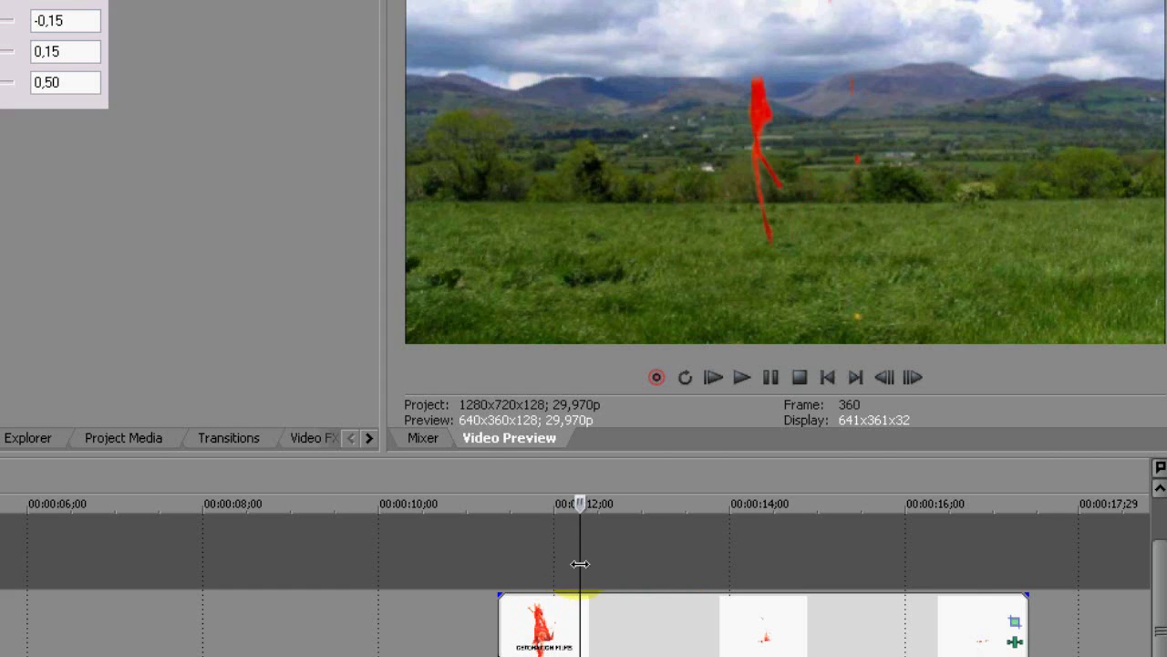
click(493, 617)
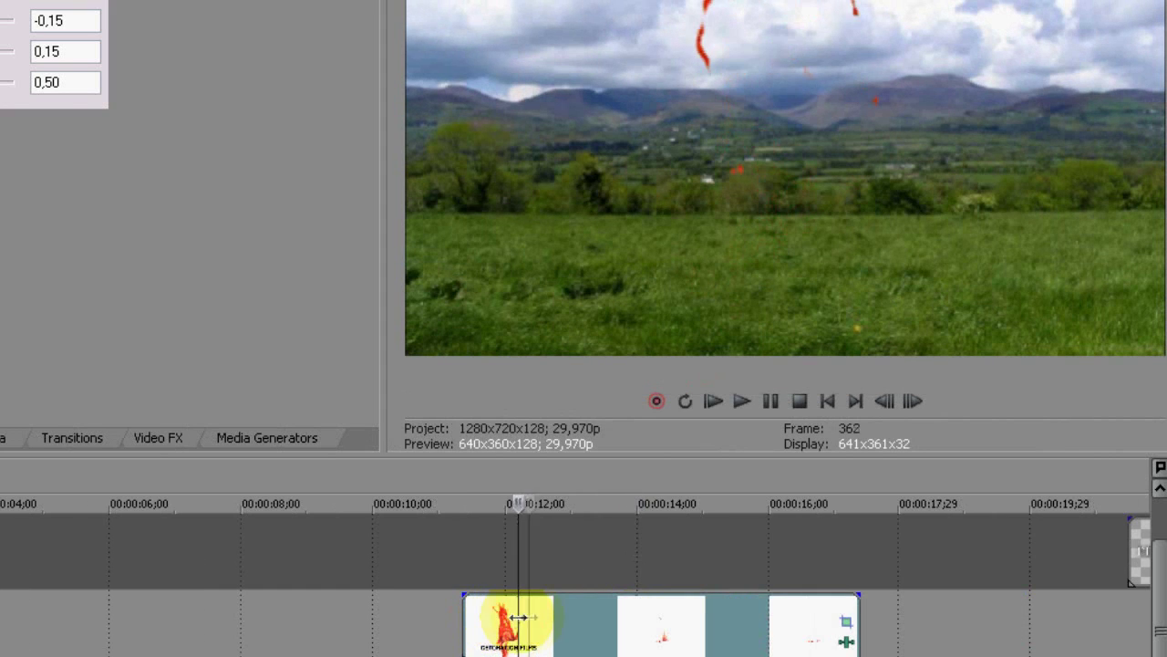
scroll(558, 622, up, 3)
drag(518, 617, 694, 620)
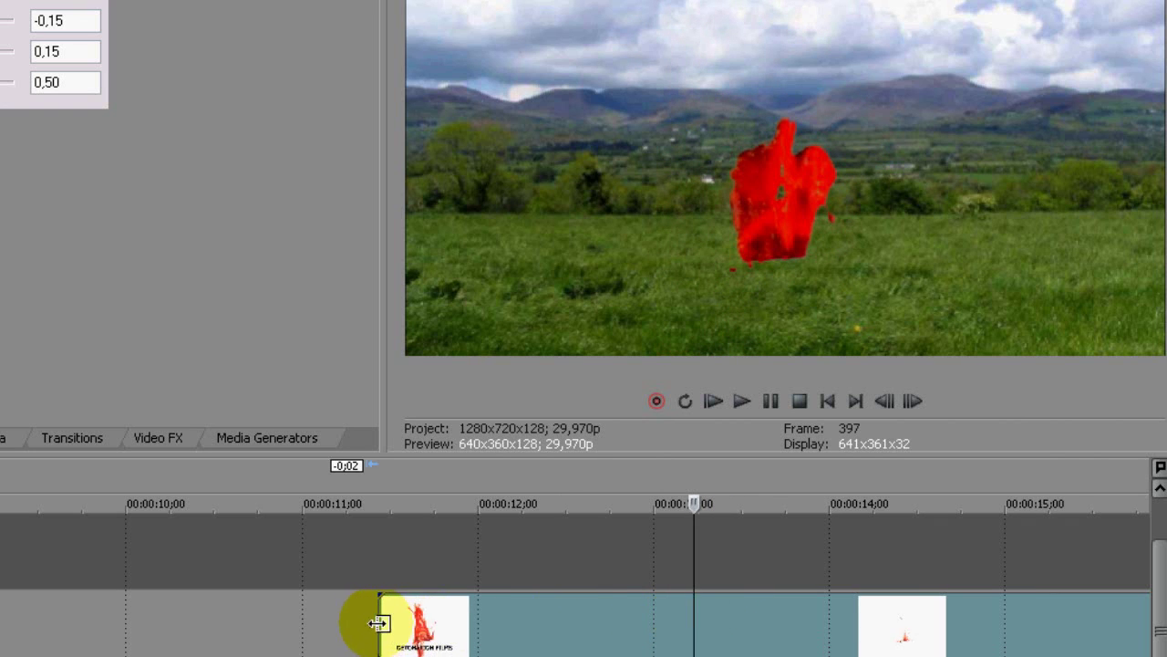
drag(379, 623, 694, 622)
Step: Split the blood clip at 00:00:13;21 and delete the remainder after the cut
click(729, 593)
scroll(721, 597, up, 3)
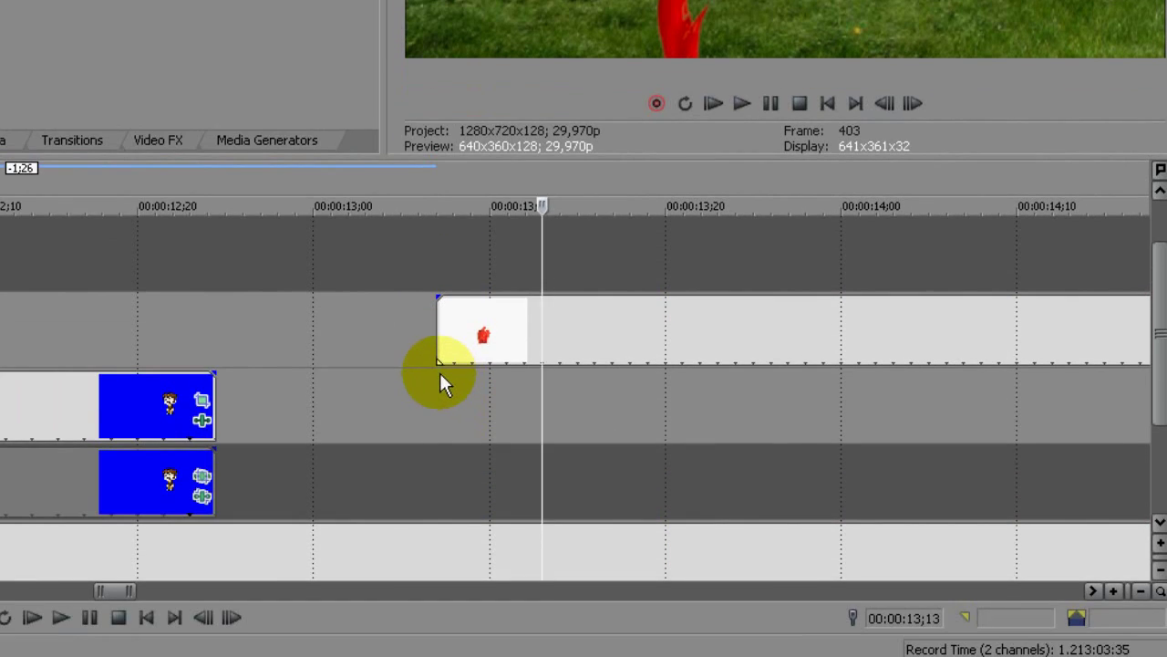
drag(438, 656, 622, 656)
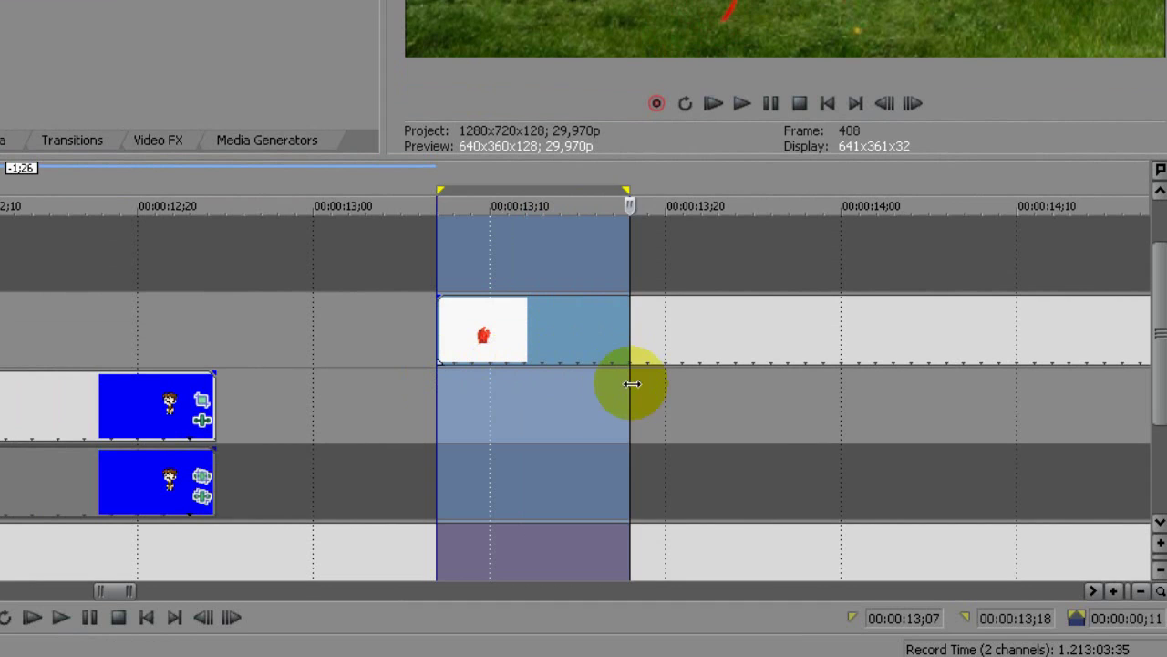
drag(632, 383, 681, 383)
click(681, 339)
key(s)
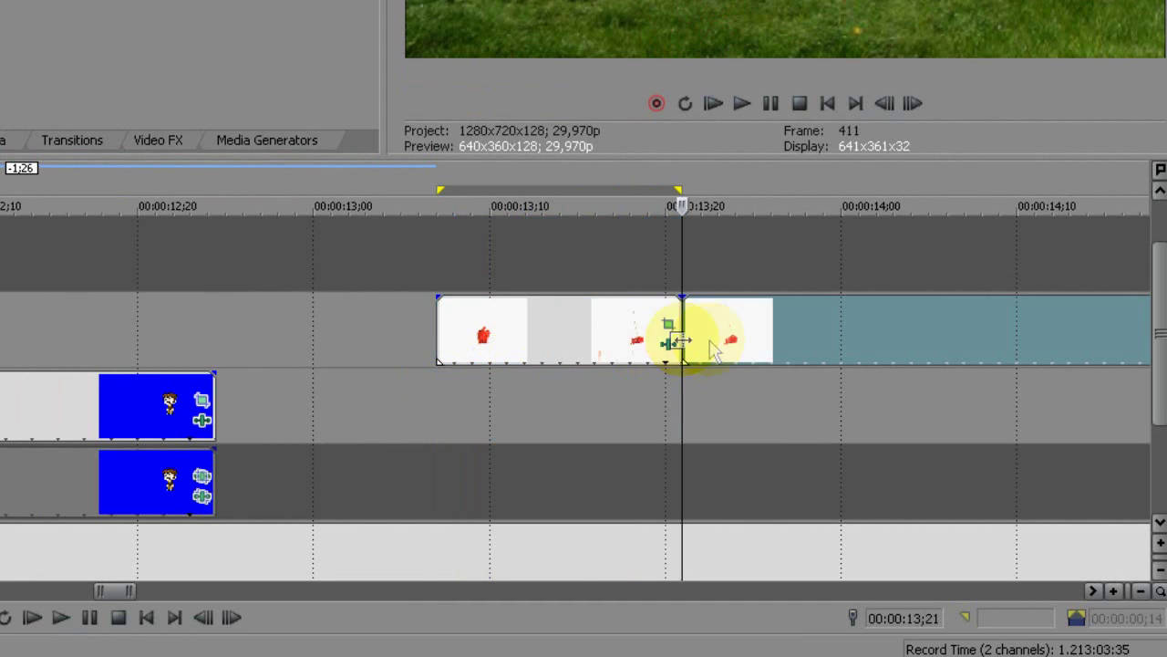
key(Delete)
Step: Add a fade-out of a few frames to the end of the blood clip
click(527, 401)
drag(522, 386, 560, 384)
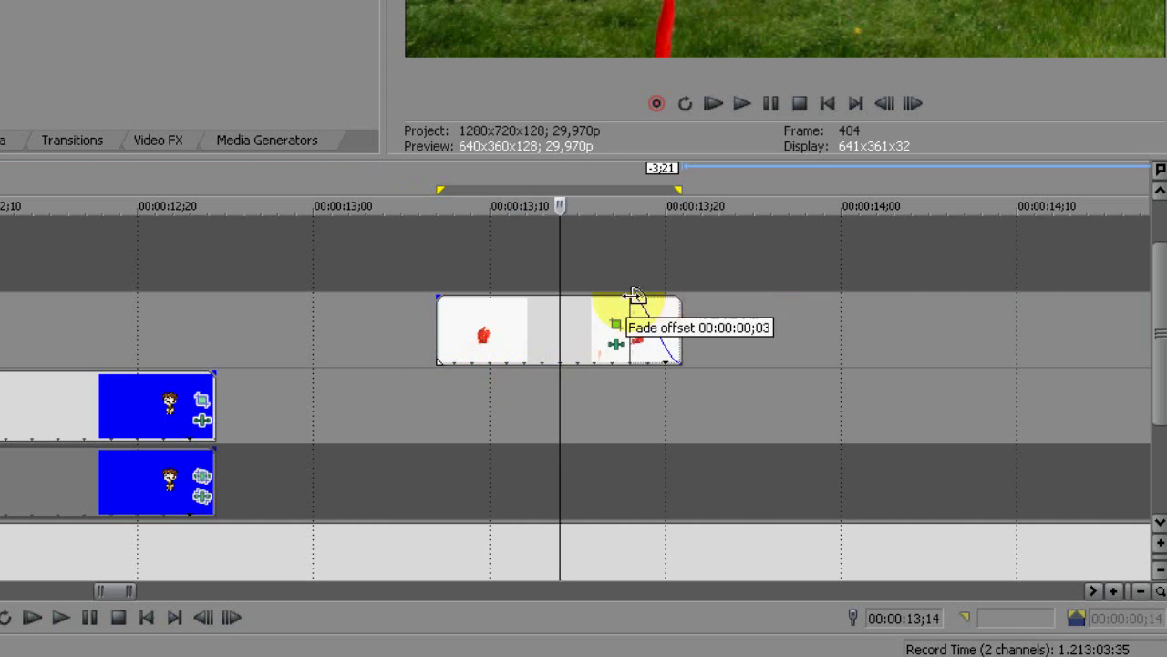
drag(567, 412, 588, 388)
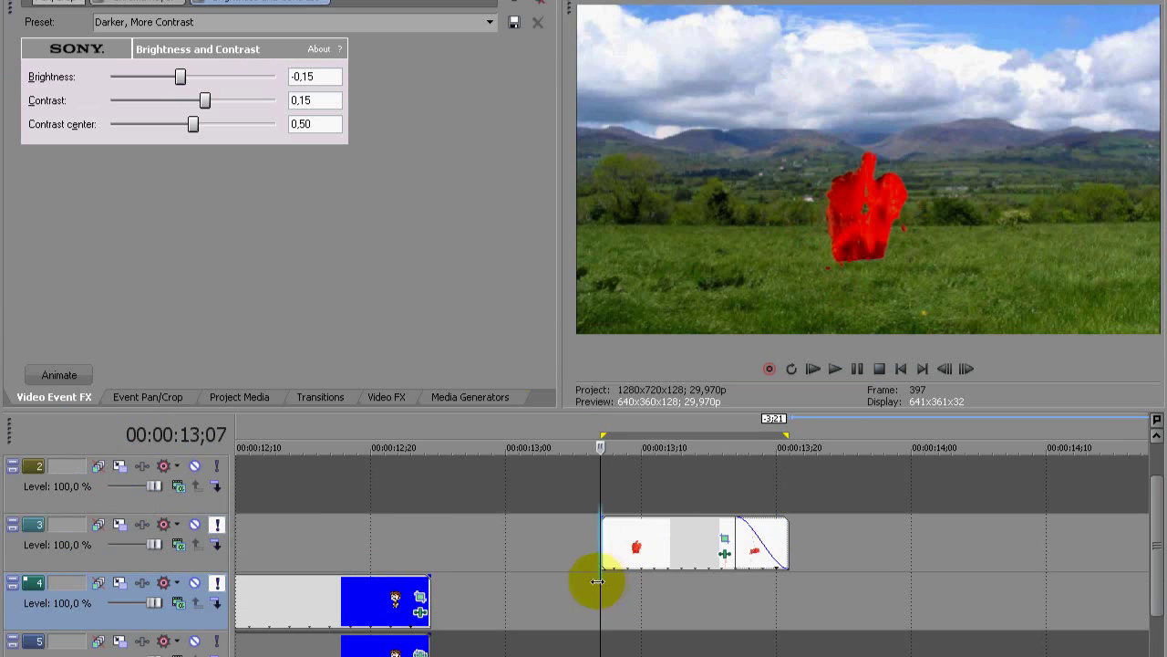
Step: Extend the blood clip's start to 00:00:13;06, shorten its end by one frame and lengthen its fade-out slightly
drag(600, 555, 590, 553)
click(589, 552)
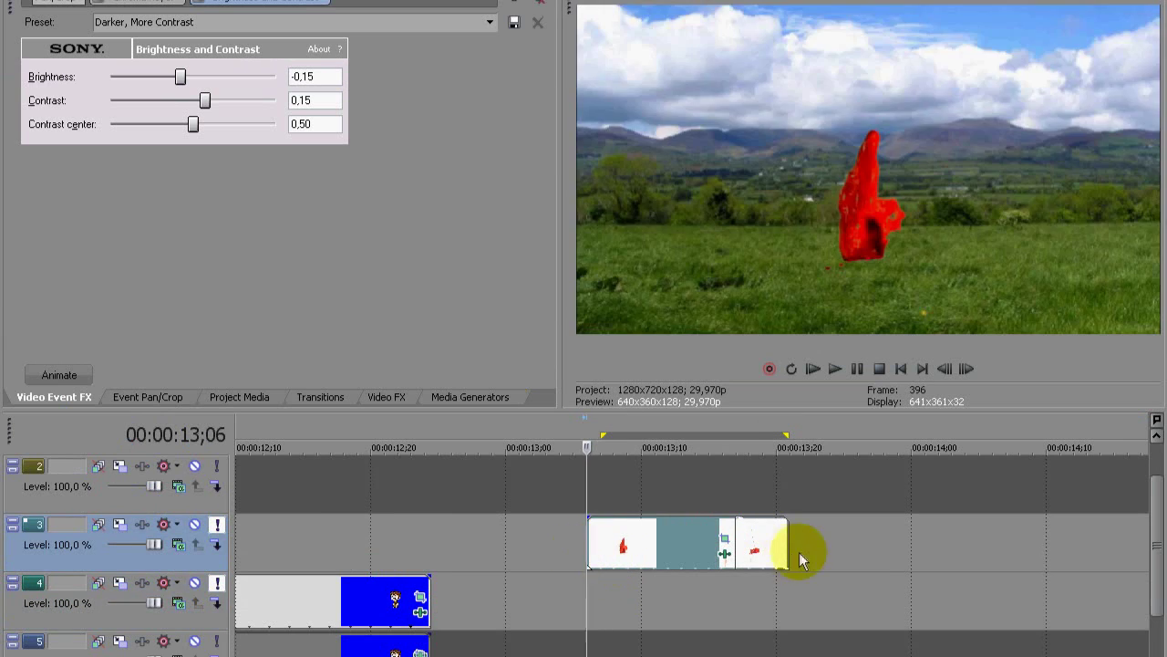
drag(789, 556, 776, 557)
drag(589, 589, 775, 587)
drag(723, 540, 715, 542)
Step: Play back the trimmed blood clip several times to check its timing and fade
drag(776, 501, 586, 498)
key(space)
key(space)
key(space)
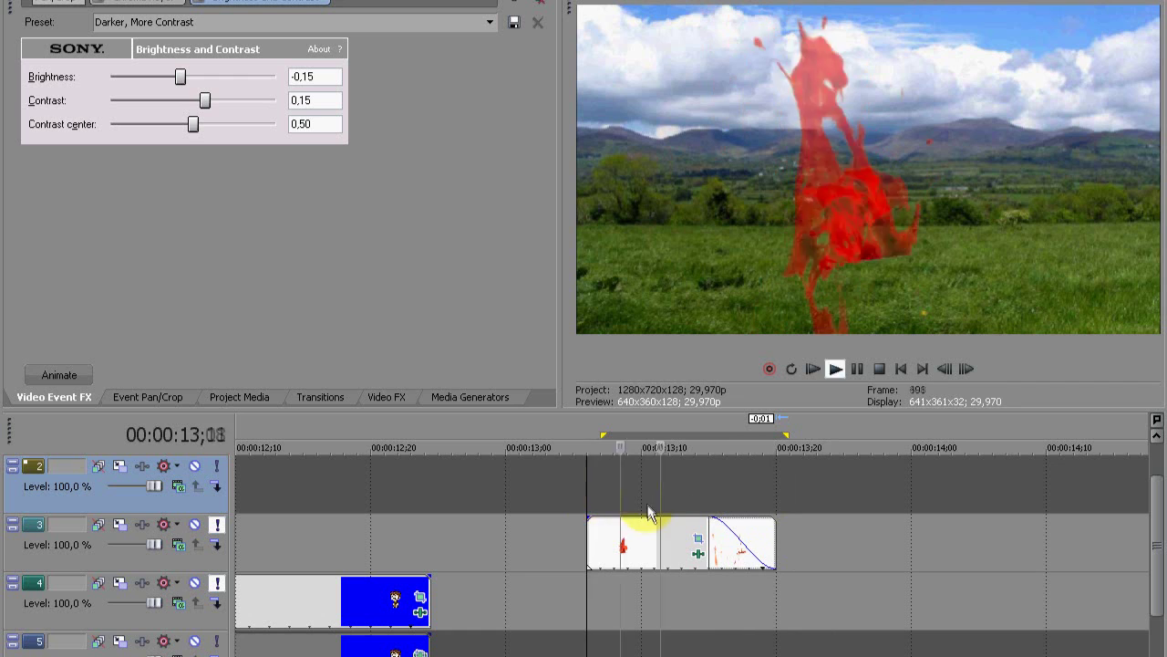
key(space)
click(599, 525)
key(space)
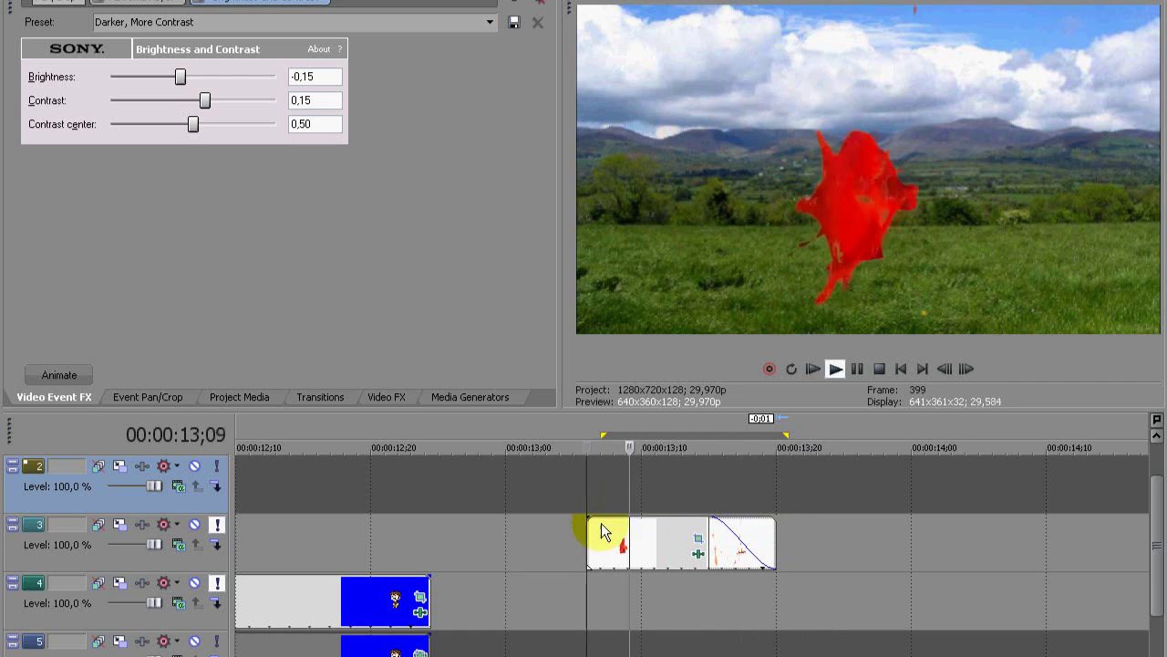
Step: Move the blood clip back to 00:00:11;11, aligned with the start of the masked head clip below it
scroll(626, 539, down, 5)
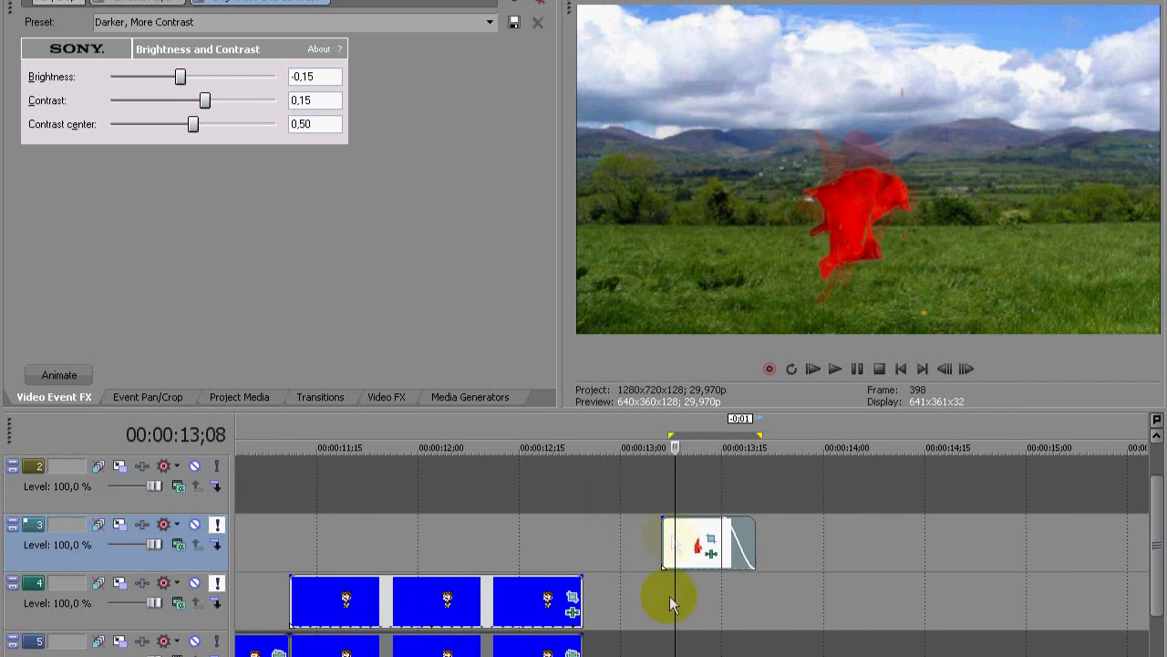
drag(673, 545, 330, 556)
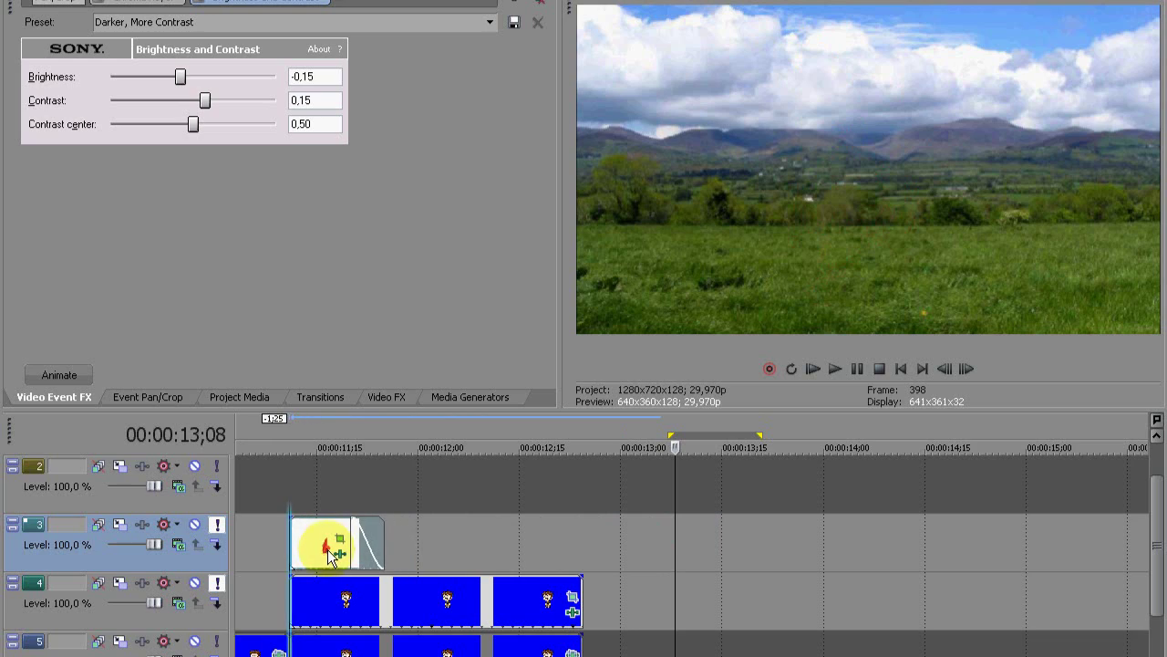
click(291, 502)
Step: Enlarge the blood clip's pan/crop frame to 918,5 by 469,5 and centre it at 349,5; 300,4 over the neck
scroll(610, 513, up, 6)
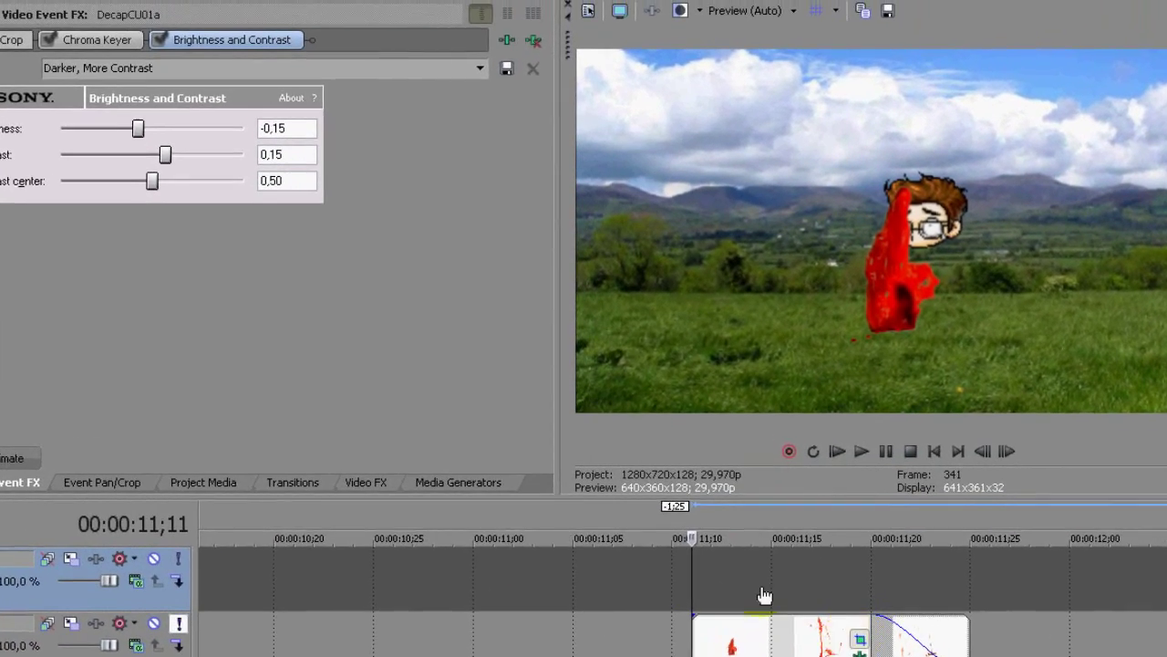
click(860, 639)
drag(391, 316, 390, 314)
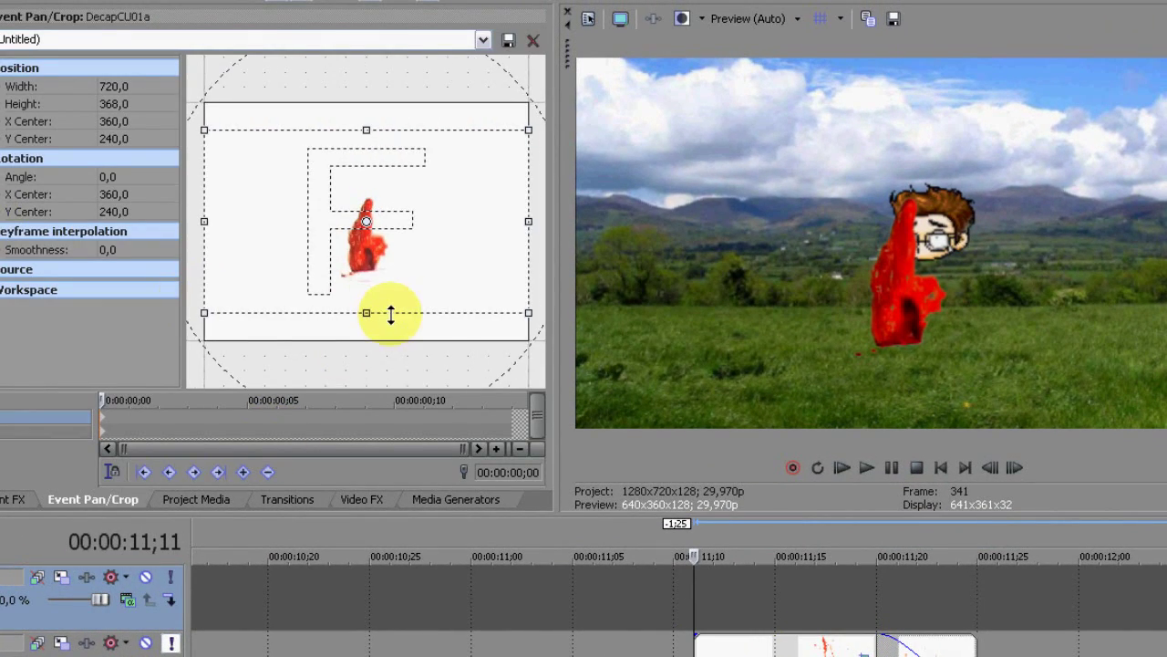
mouse_move(379, 274)
mouse_down()
mouse_move(409, 247)
mouse_move(394, 289)
mouse_up()
scroll(395, 289, down, 2)
drag(483, 179, 547, 144)
drag(466, 251, 436, 264)
Step: Enlarge the blood clip's pan/crop frame to 1.117,8 by 571,3 and move its centre to 359,8; 286,9
scroll(790, 653, up, 1)
scroll(675, 618, up, 2)
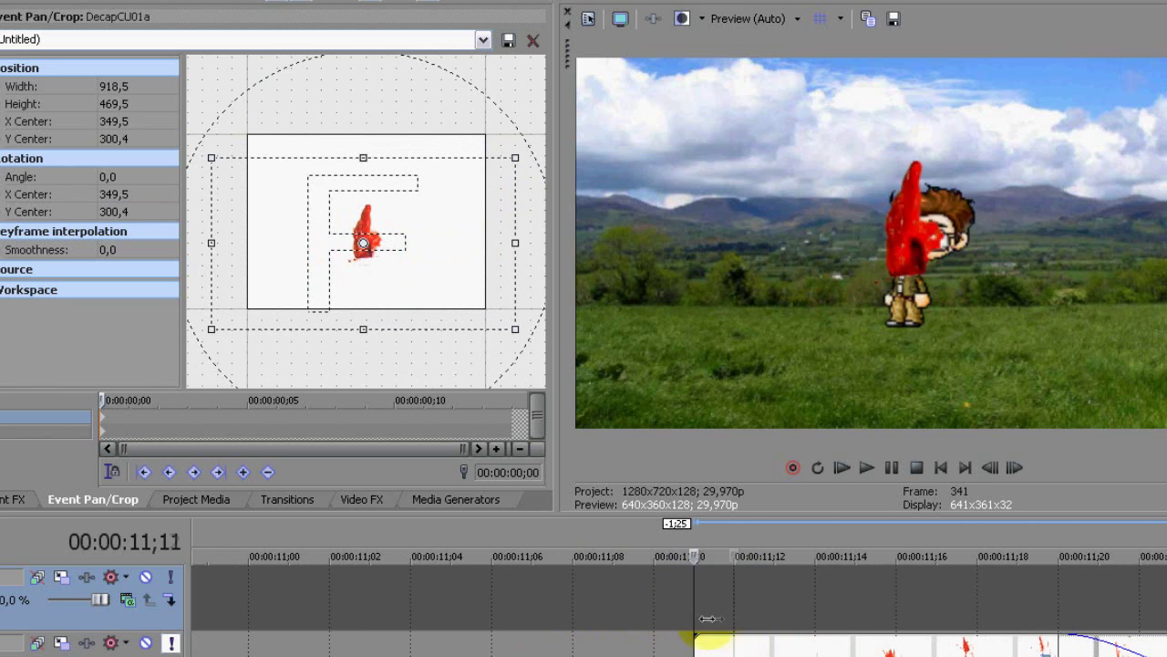
drag(709, 619, 901, 617)
scroll(521, 274, down, 1)
drag(500, 164, 558, 129)
drag(391, 258, 364, 271)
Step: Rotate the blood clip's pan/crop frame to -7,3 degrees, move its centre to 335,7; 293,2 and play back the effect
drag(897, 602, 835, 586)
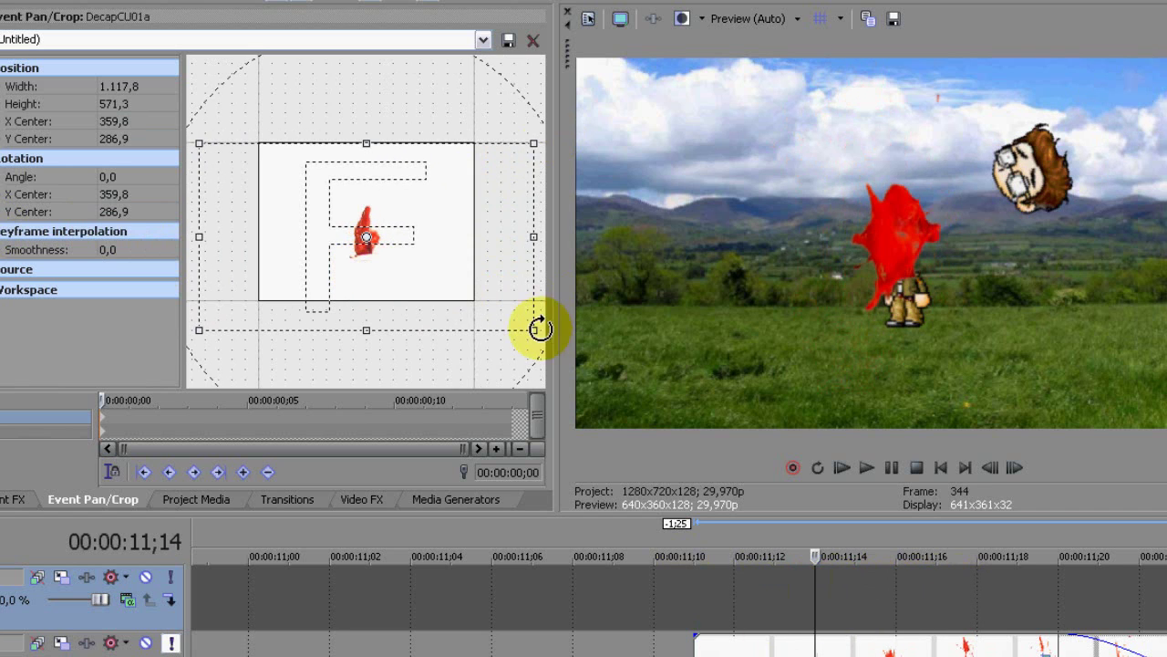
drag(540, 328, 541, 301)
drag(447, 274, 446, 282)
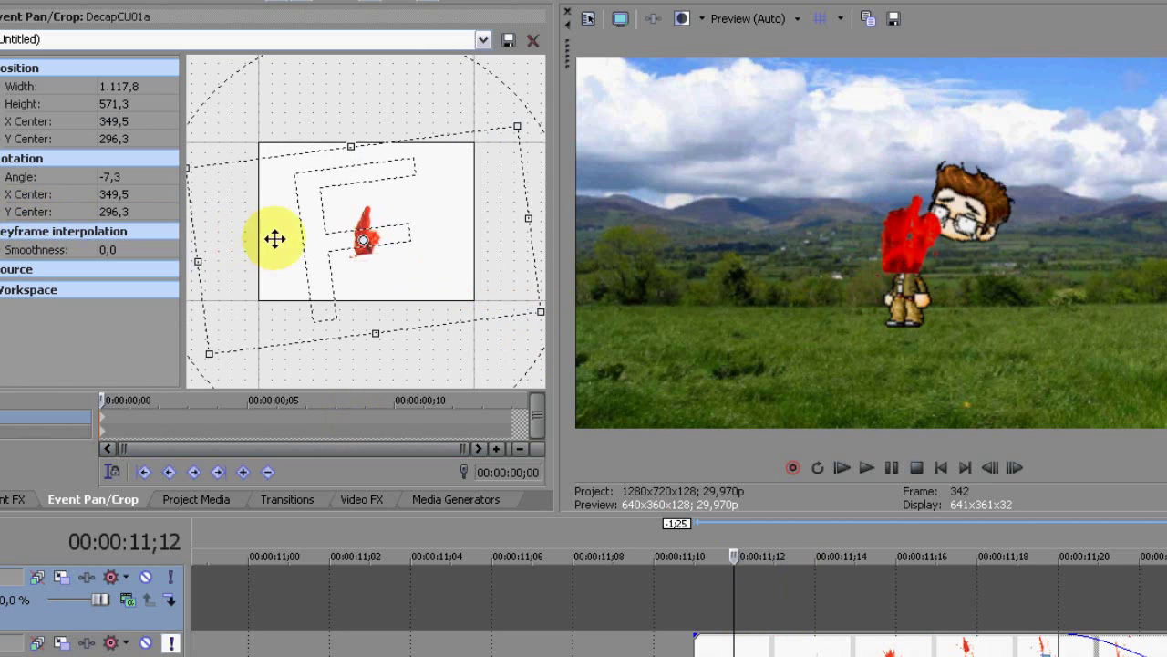
drag(756, 595, 643, 593)
key(space)
key(space)
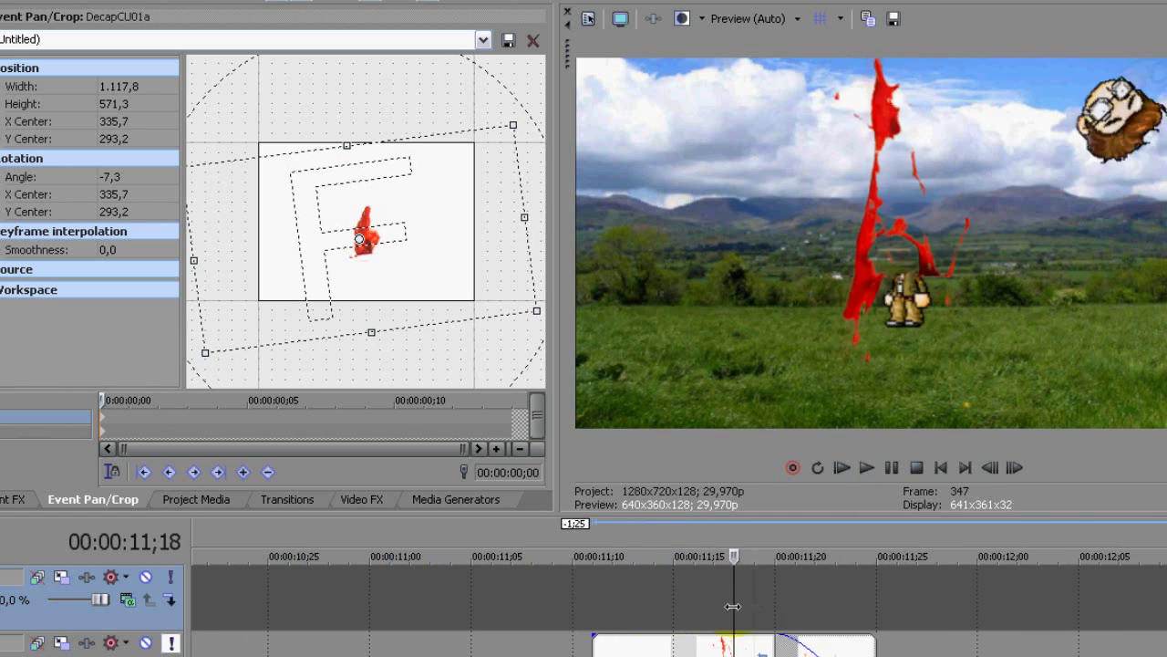
key(space)
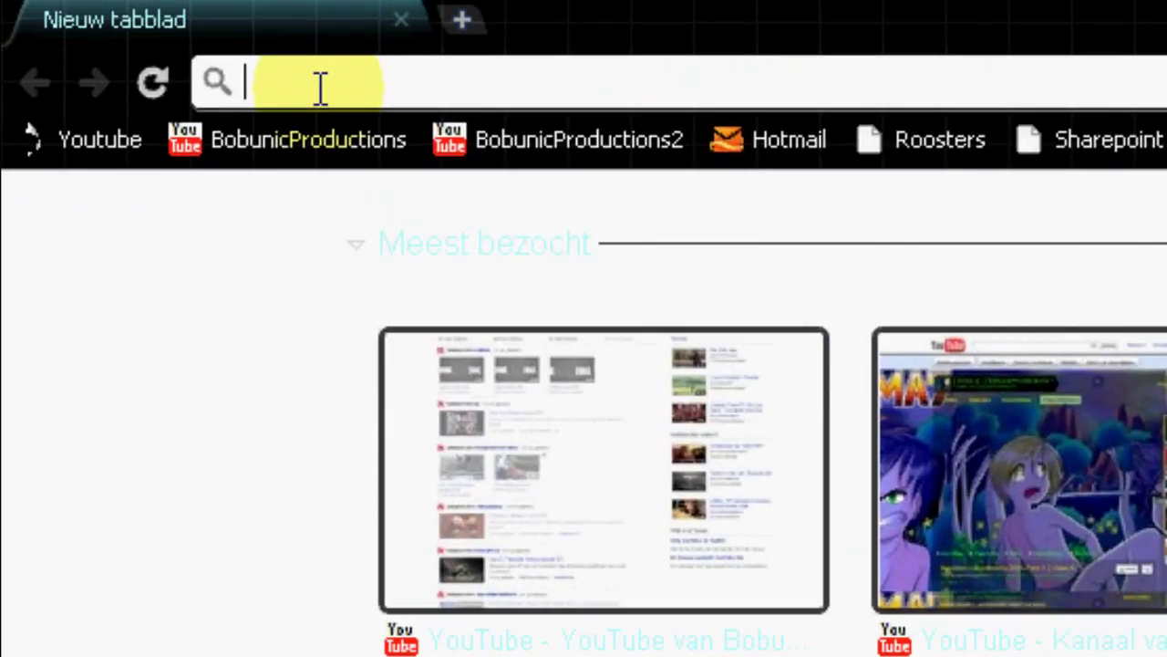
Step: Switch to the web browser and search Google for "screaming wav", "punch wav" and a blood sound effect
text(screaming wav)
key(Return)
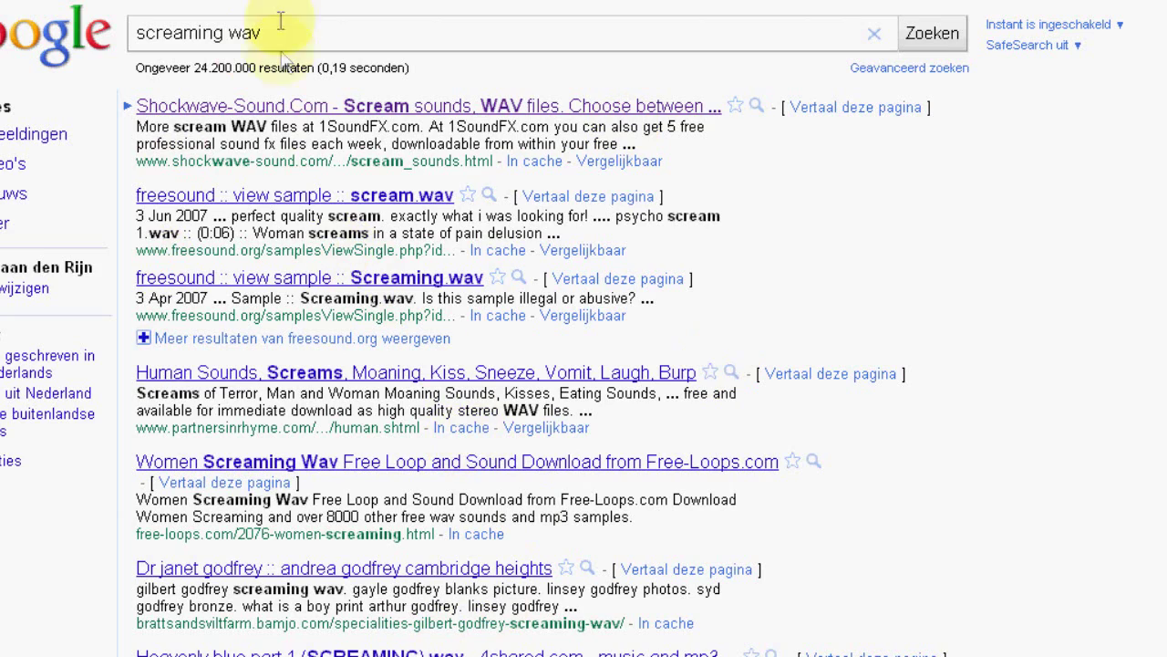
text(unch)
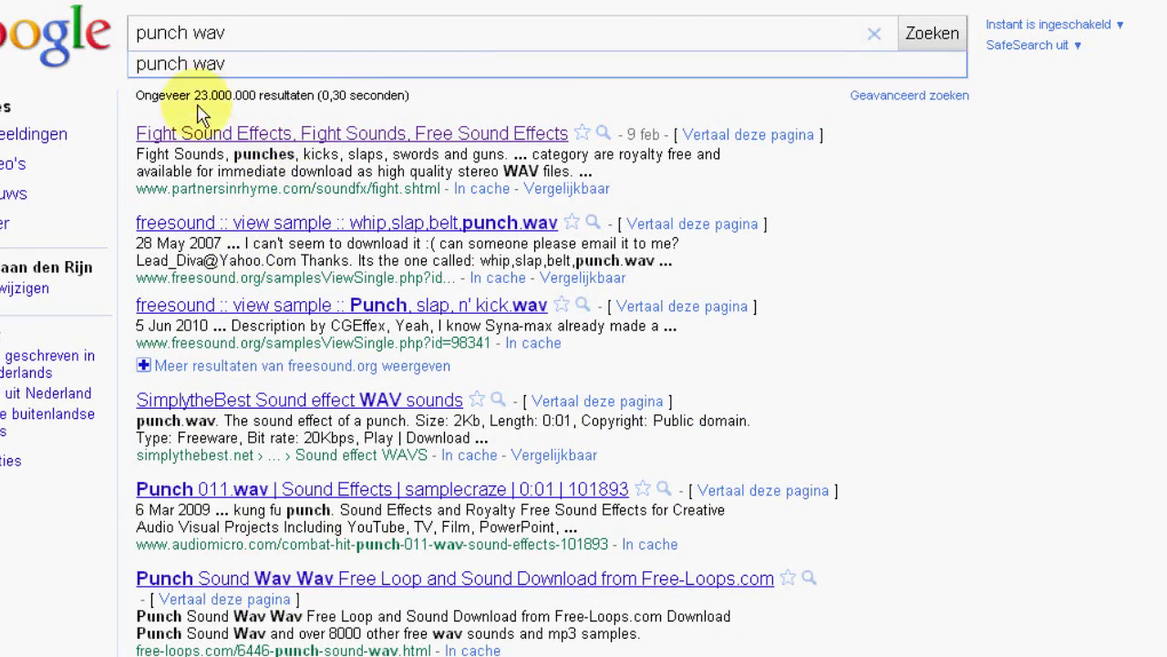
text(blood)
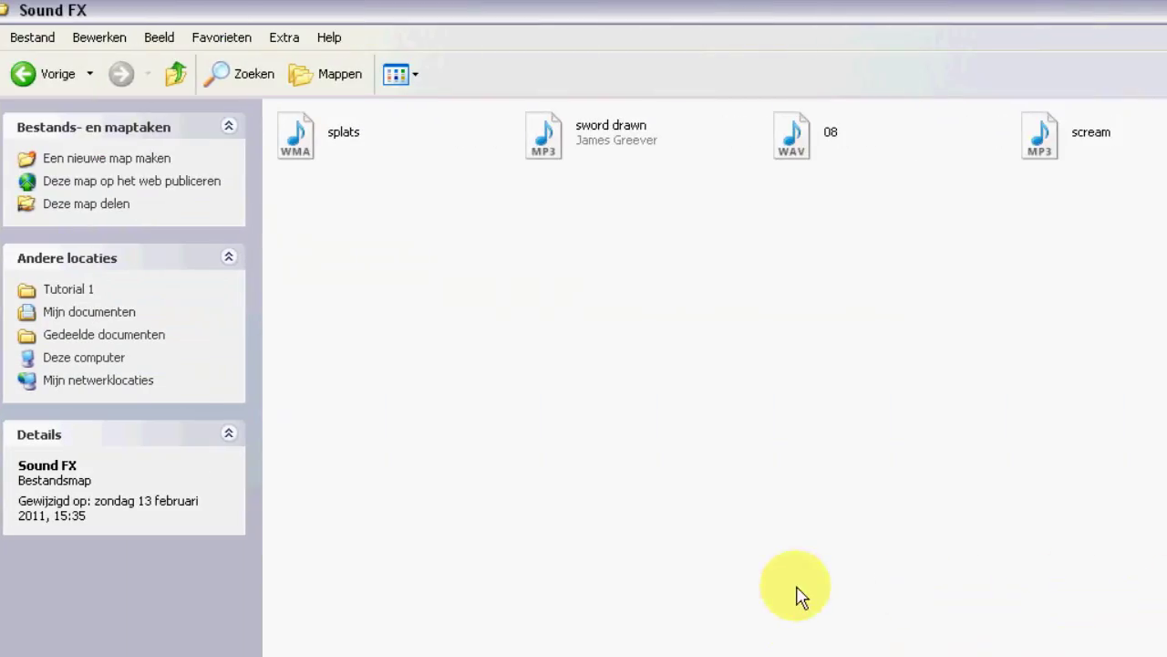
Step: Add the sound effects from the Sound FX folder to a new audio track below the background in Sony Vegas, at 00:00:11;17
drag(1166, 280, 349, 77)
click(486, 295)
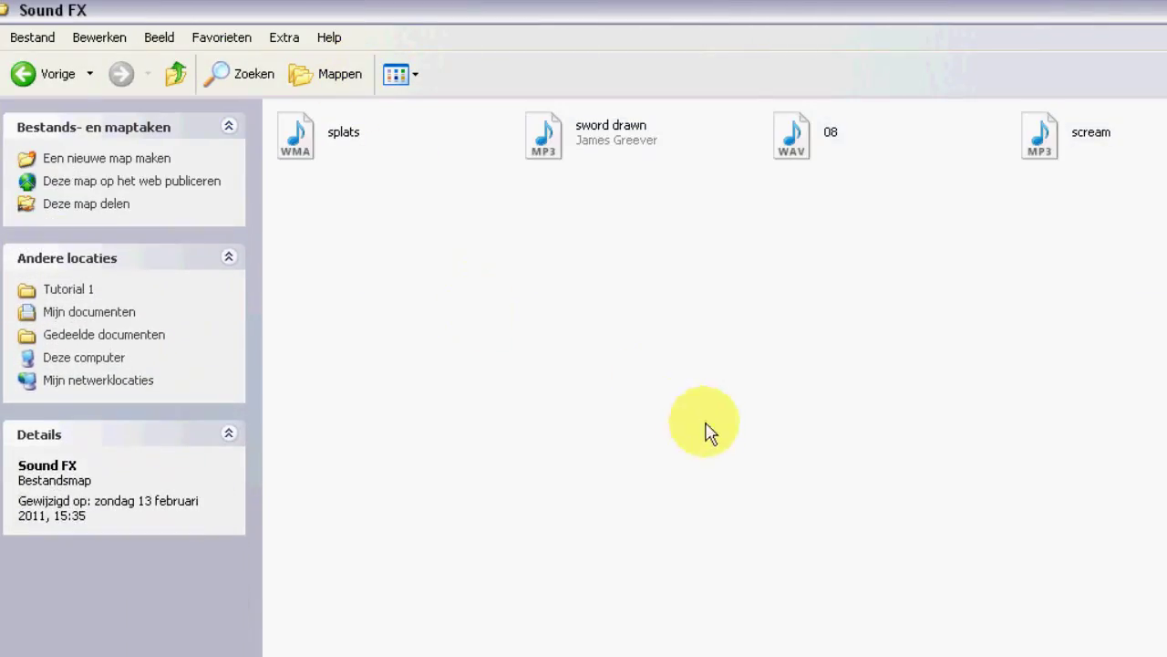
drag(1151, 339, 338, 131)
click(404, 227)
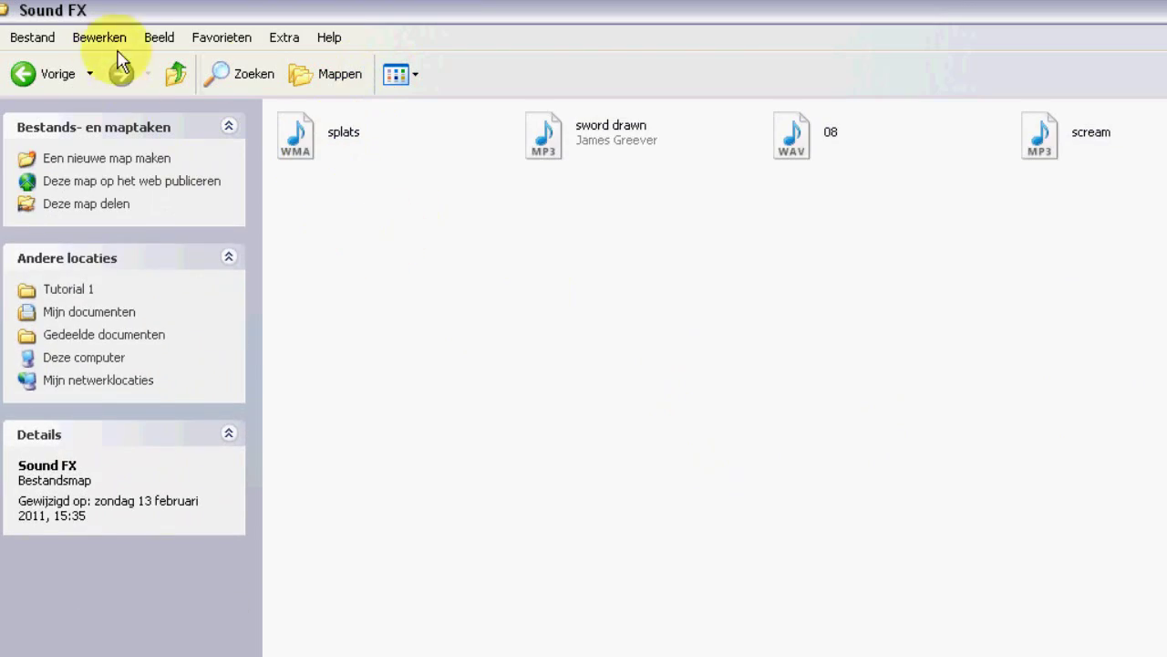
drag(1166, 265, 700, 588)
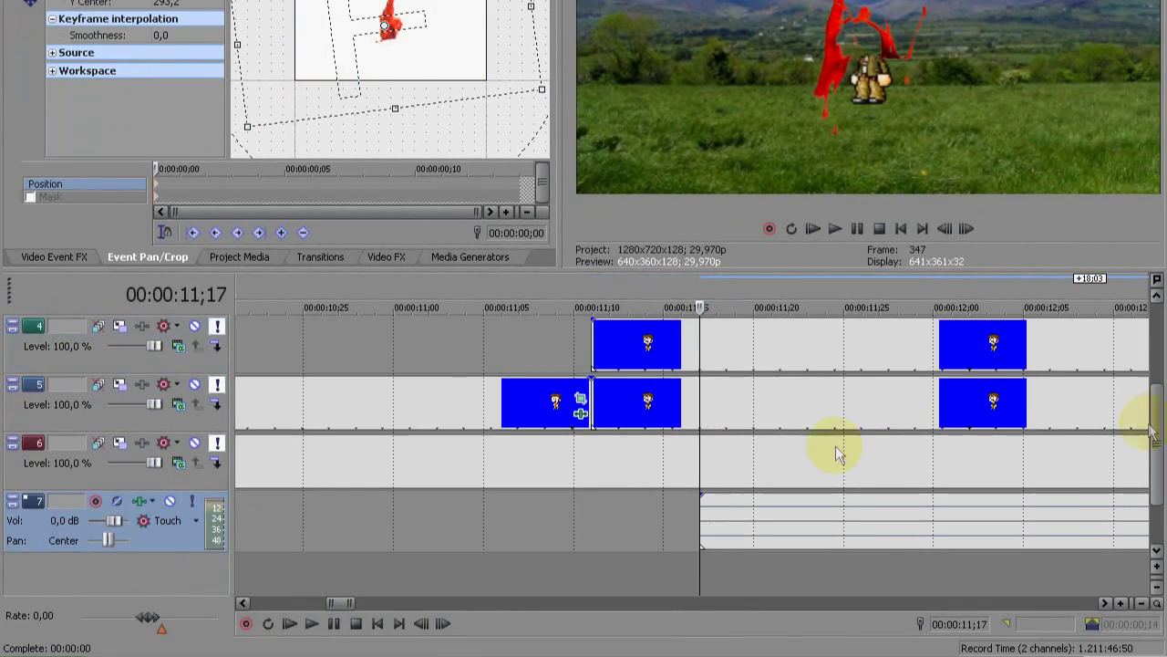
Step: Move the sound clips along the audio track and space them apart past the end of the background clip
scroll(775, 484, down, 4)
scroll(767, 474, down, 5)
drag(514, 540, 865, 541)
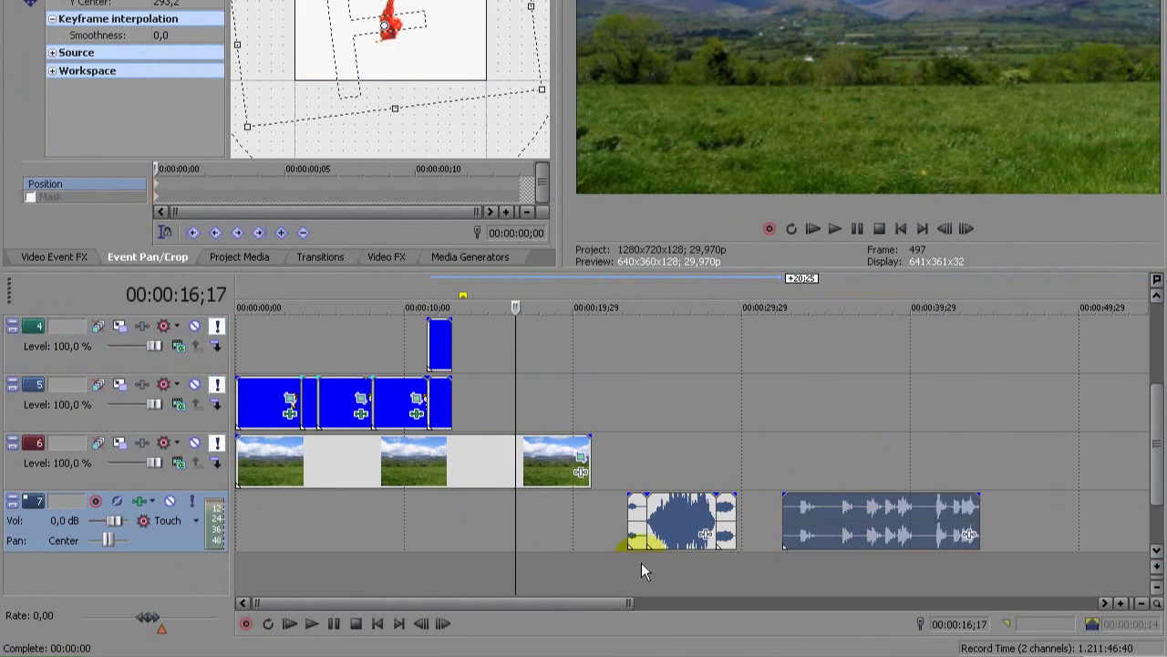
scroll(642, 543, down, 1)
scroll(639, 535, up, 1)
click(286, 536)
scroll(486, 543, up, 5)
drag(638, 531, 1005, 524)
Step: Play the different sound clips on the audio track to hear which effect each contains
key(space)
key(space)
scroll(555, 525, down, 4)
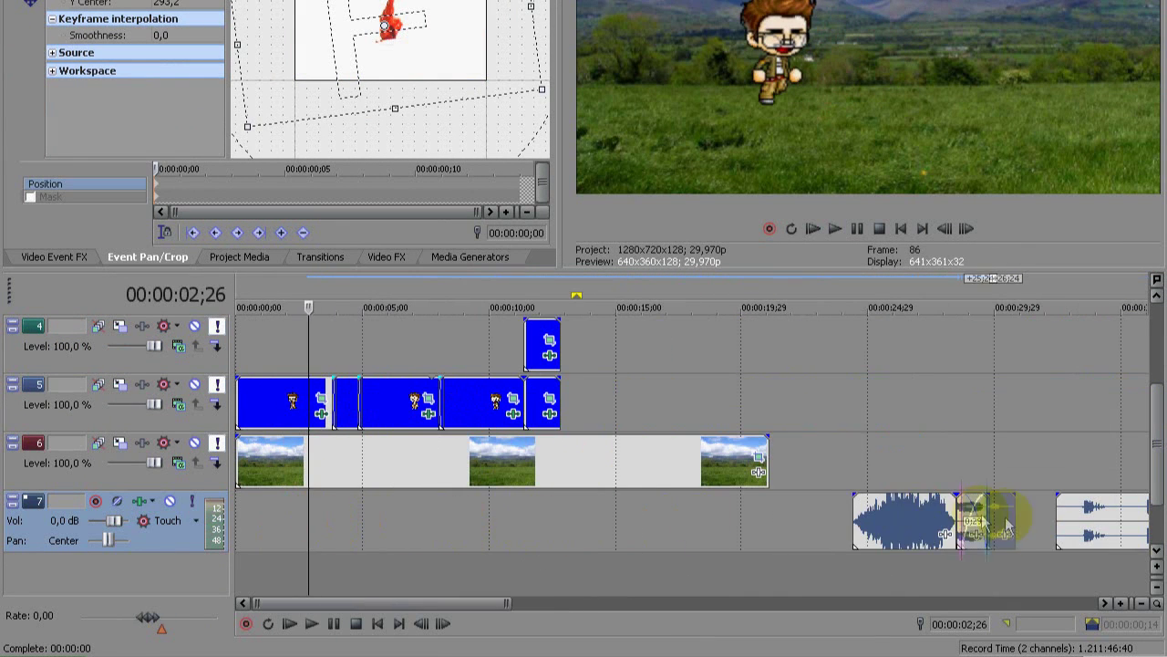
click(859, 552)
key(space)
key(space)
scroll(969, 518, down, 2)
click(662, 551)
key(space)
scroll(675, 551, up, 1)
Step: Isolate one hit from the long multi-hit sound clip by splitting it and deleting the excess on both sides
click(804, 555)
scroll(793, 552, up, 6)
click(715, 525)
key(s)
click(676, 522)
key(Delete)
click(876, 524)
key(Delete)
Step: Move the isolated hit sound to about 00:00:11;11, under the start of the masked head clip
scroll(679, 524, down, 2)
scroll(682, 515, up, 1)
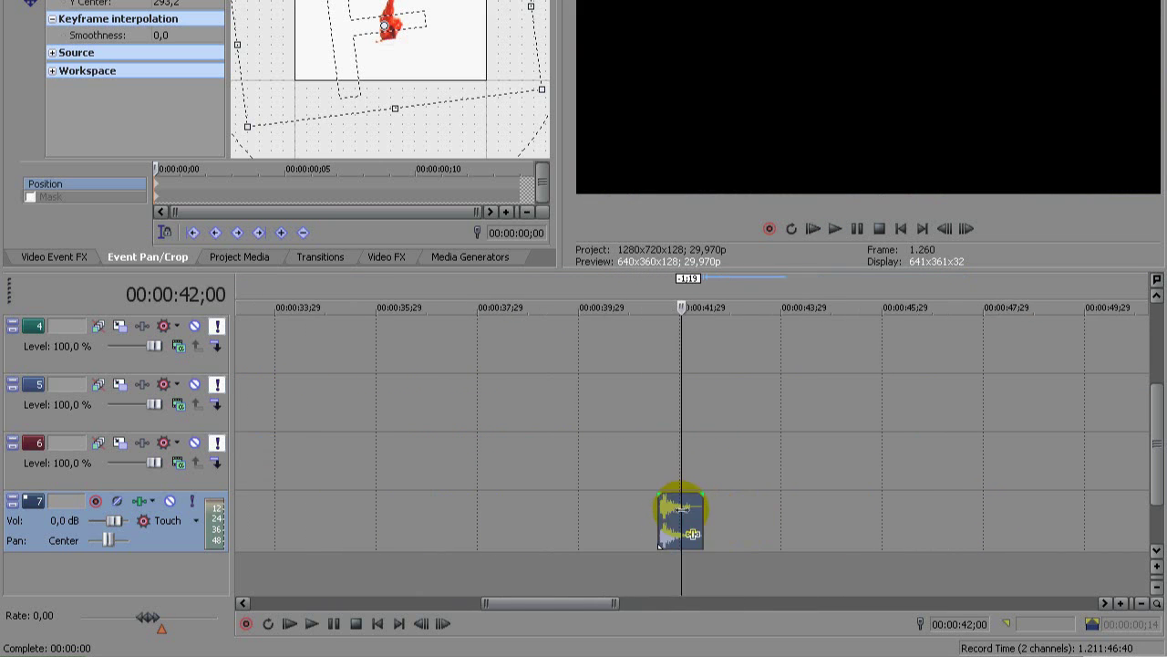
drag(684, 514, 604, 517)
Step: Move the short low-volume sound clip back under the early part of the video, near the second character clip
drag(1156, 448, 354, 548)
click(720, 526)
scroll(715, 520, up, 2)
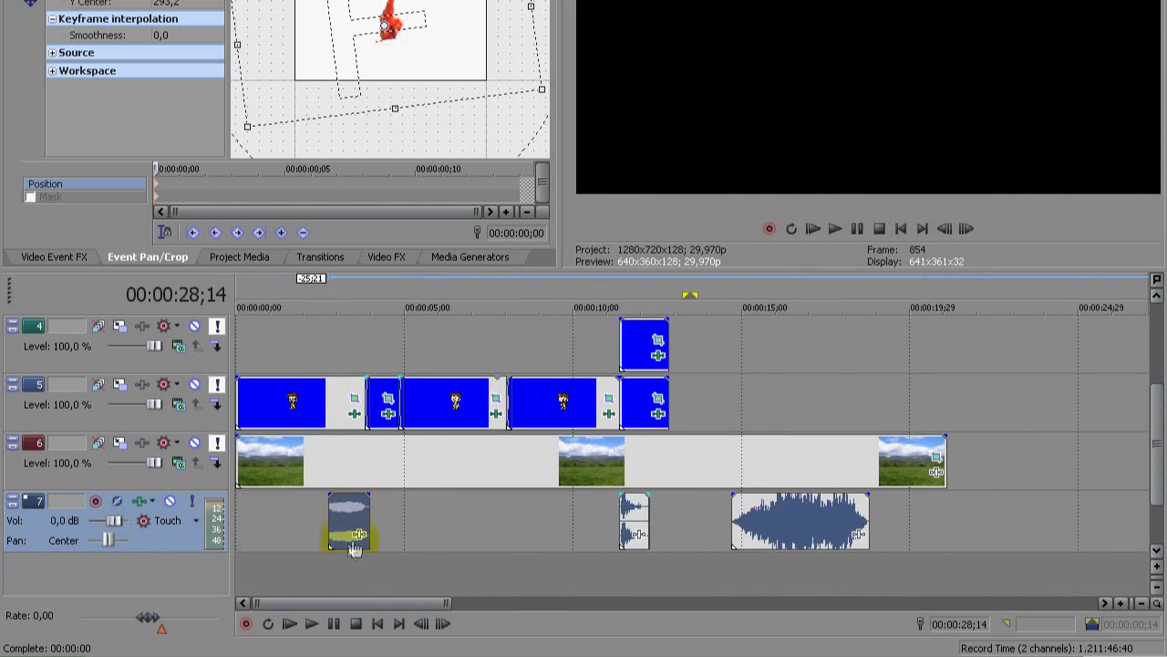
click(365, 545)
scroll(365, 545, up, 4)
Step: Try the short low-volume sound under the start of the third character clip, at about 00:00:04;25, and play it
drag(702, 529, 899, 530)
click(707, 529)
scroll(898, 531, up, 1)
click(654, 560)
key(space)
scroll(740, 532, down, 2)
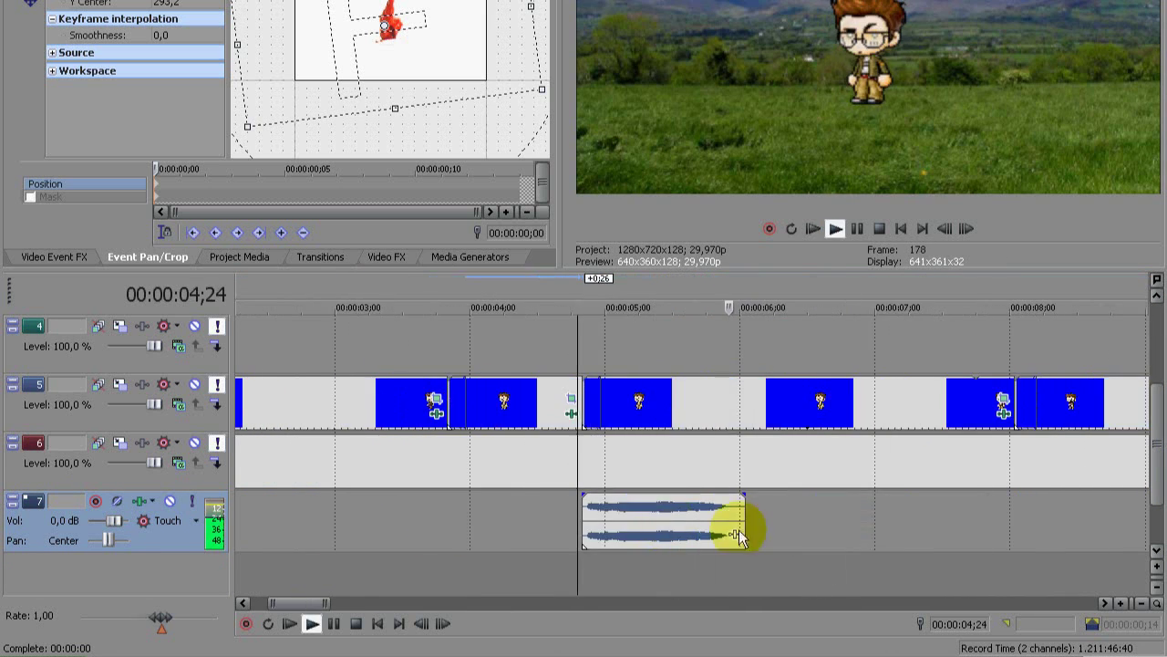
key(space)
Step: Move the short low-volume sound to the start of the fourth character clip, just after 00:00:08;00, and play that section
drag(597, 519, 824, 516)
click(749, 558)
key(space)
scroll(802, 532, down, 1)
key(space)
scroll(712, 521, up, 1)
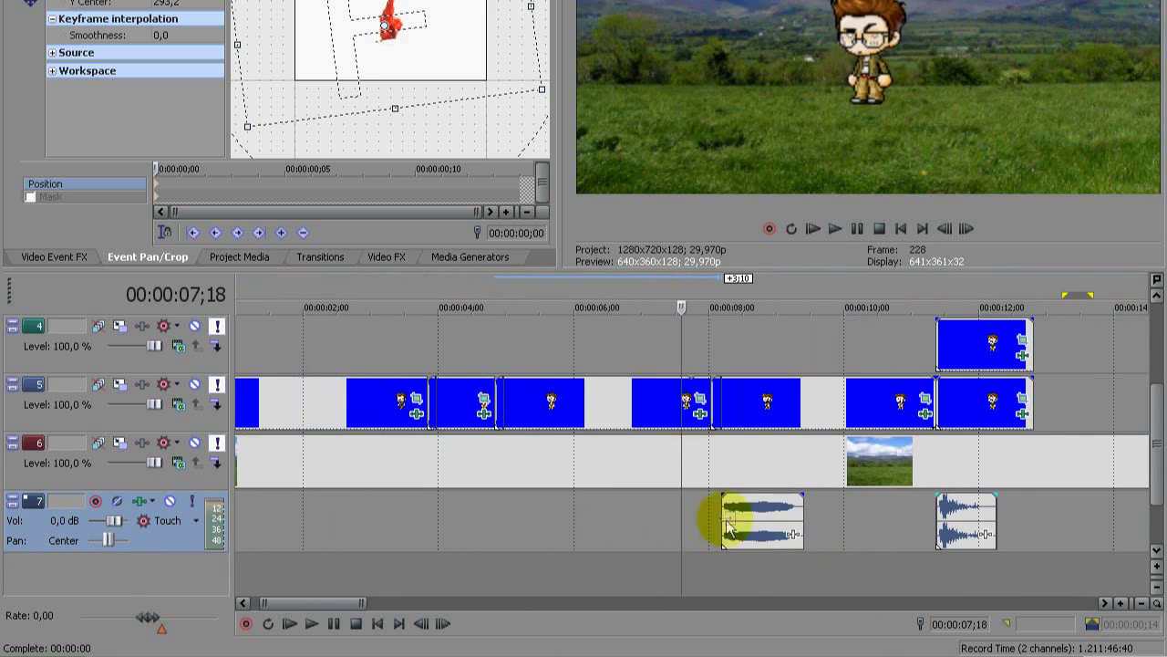
Step: Add the audio clip of about 7 s from outside the Sound FX folder at the start of the timeline
click(824, 520)
scroll(823, 521, down, 3)
mouse_move(995, 519)
mouse_down()
mouse_move(418, 517)
mouse_move(993, 517)
mouse_up()
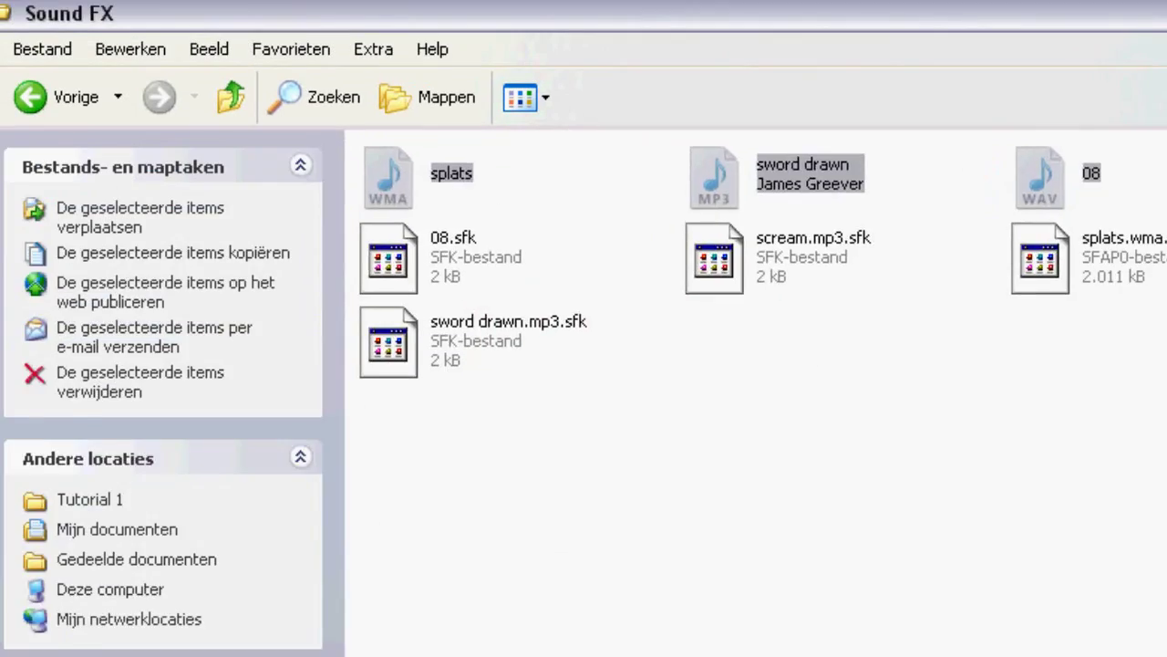
key(BackSpace)
double_click(724, 187)
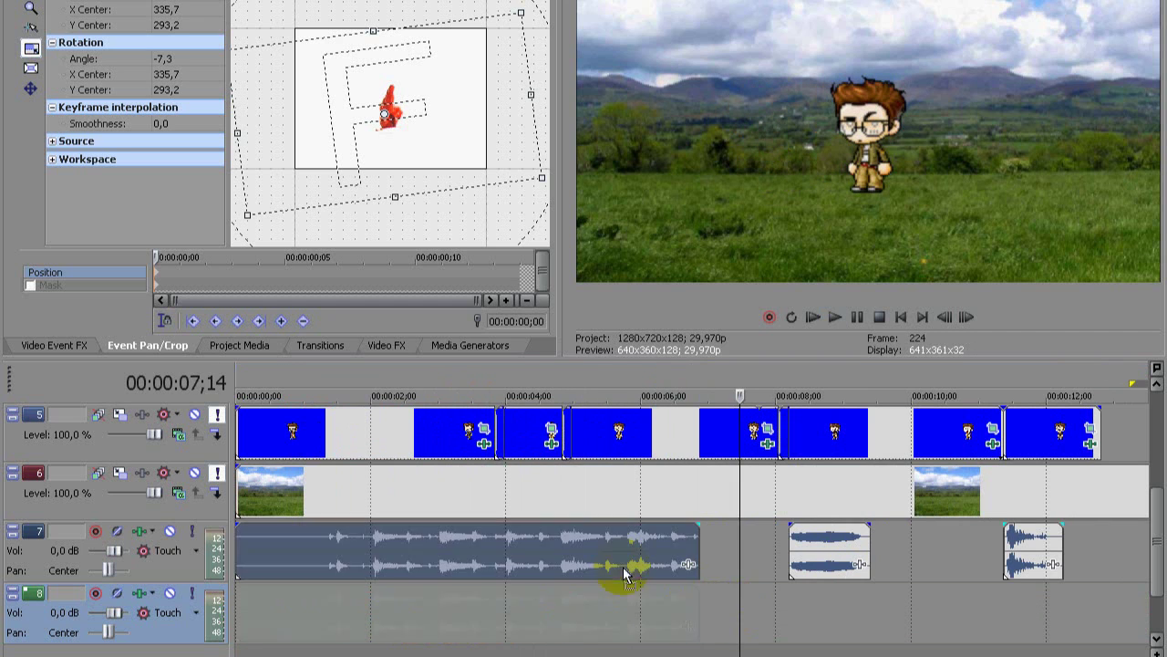
Step: Shorten the third character clip and move the short sound clip earlier along with the clip change
drag(772, 436, 694, 436)
drag(802, 558, 715, 558)
click(807, 447)
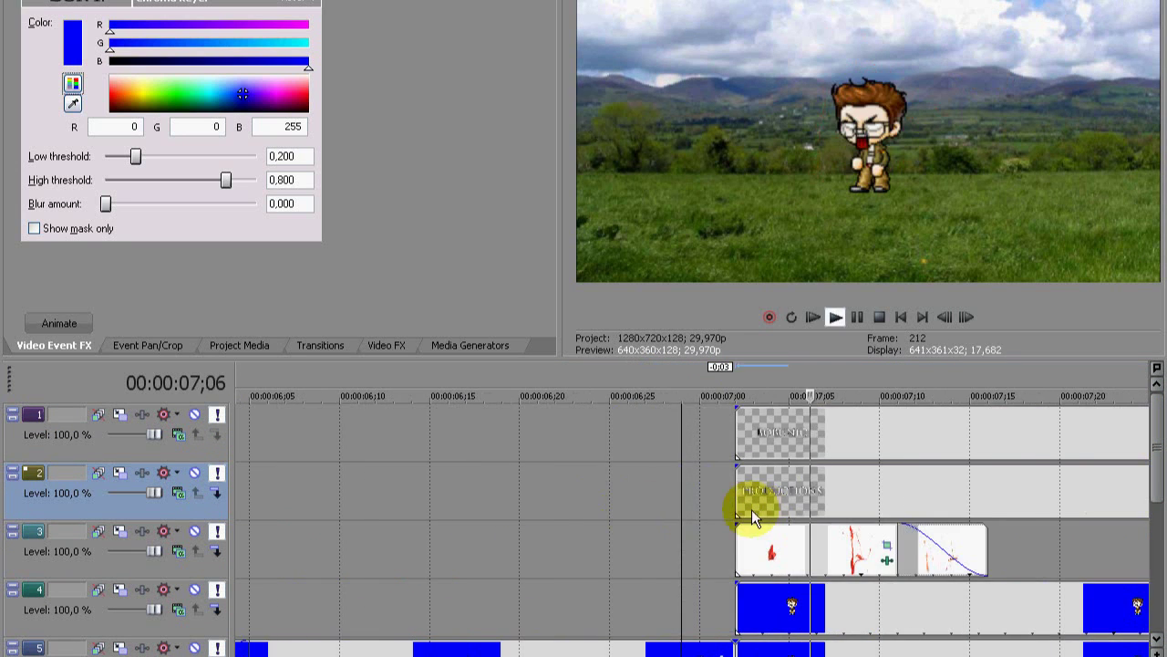
Step: Play the section where the titles begin and move both title clips earlier, to start at about 00:00:06;15
key(space)
key(space)
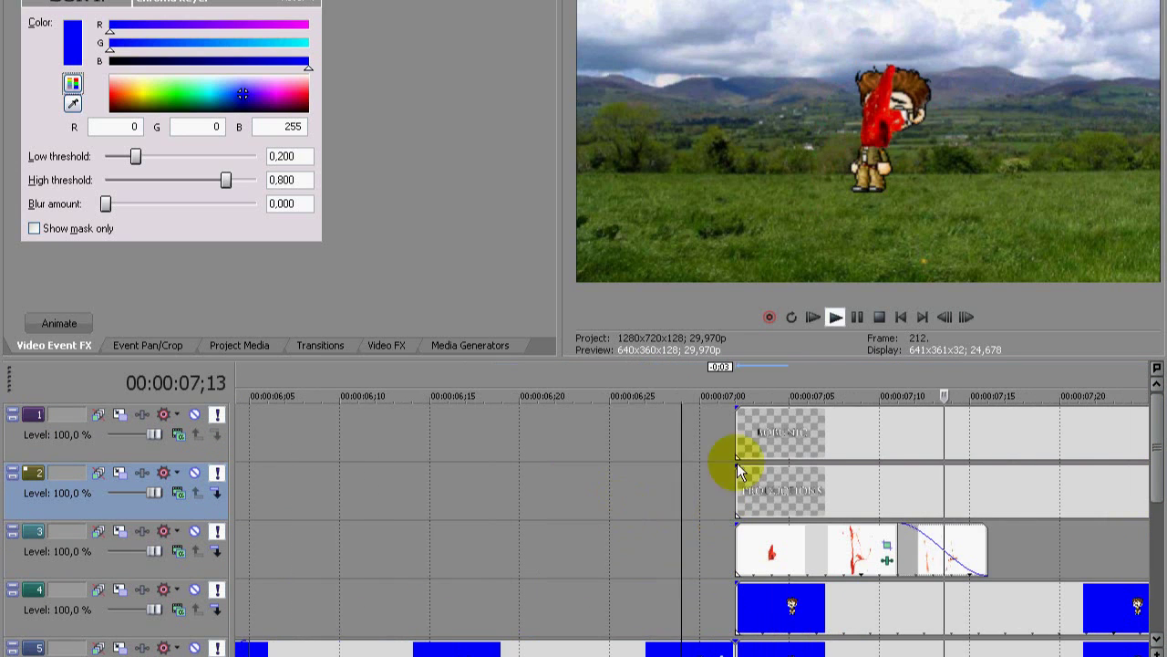
click(757, 431)
key(space)
mouse_move(752, 431)
mouse_down()
mouse_move(719, 435)
mouse_move(735, 436)
mouse_up()
click(788, 489)
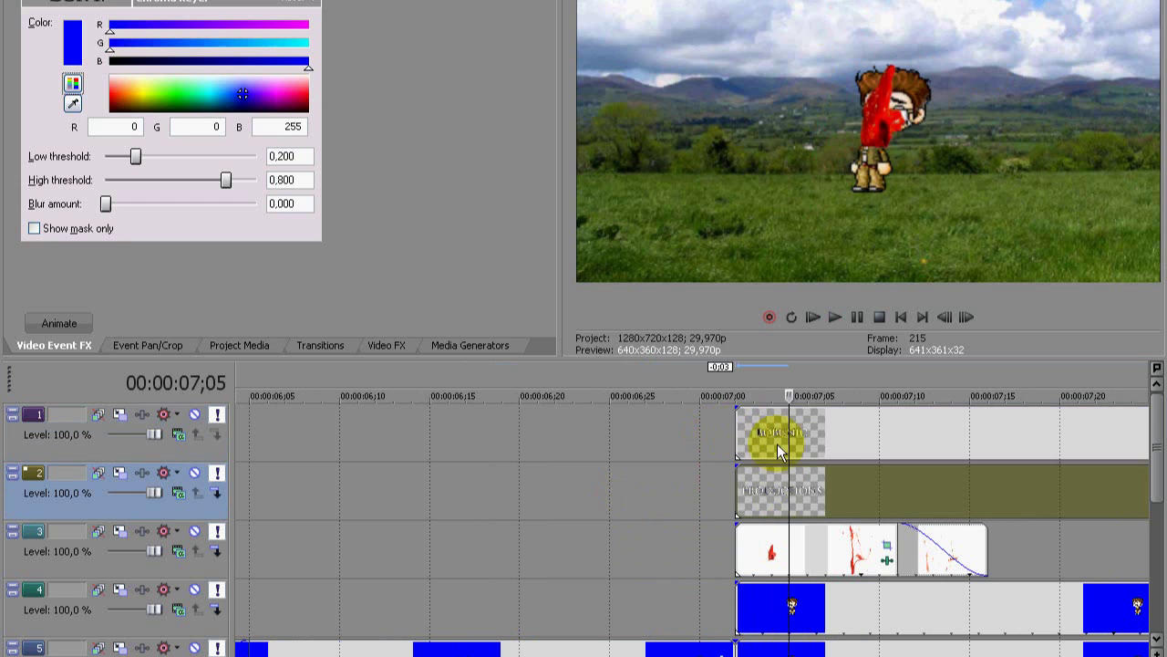
ctrl+click(748, 437)
drag(897, 481, 771, 477)
scroll(772, 478, down, 1)
drag(887, 473, 756, 473)
click(447, 530)
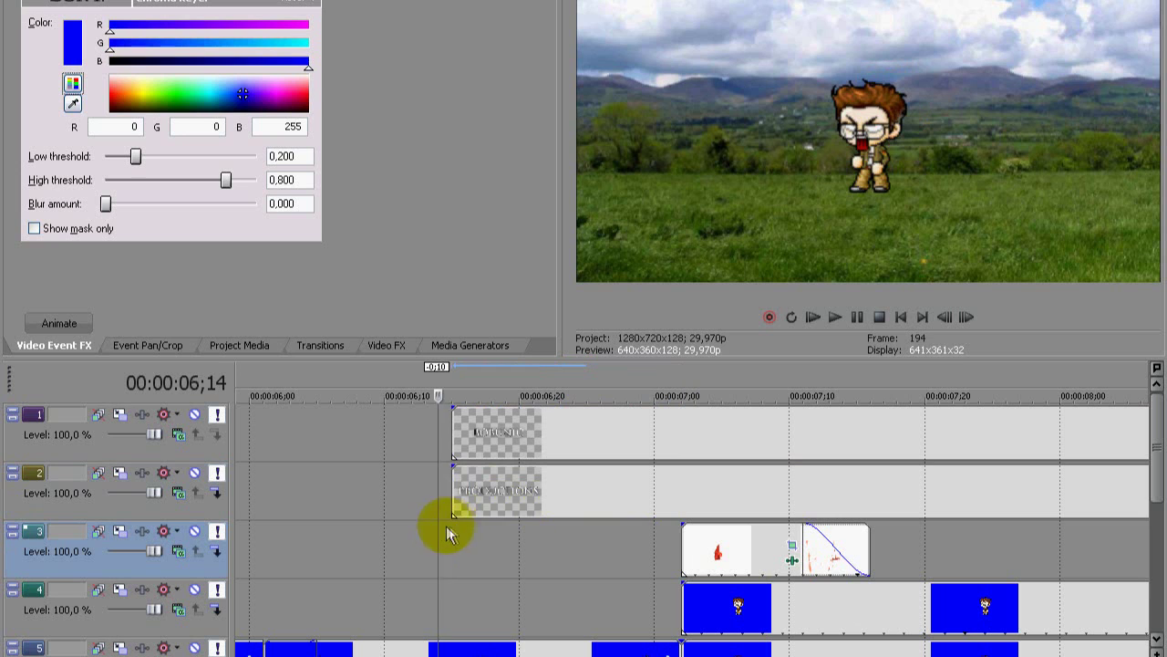
Step: Check both title clips across their full length, up to about 00:00:16;10
drag(478, 516, 979, 461)
scroll(881, 487, down, 1)
scroll(675, 477, down, 2)
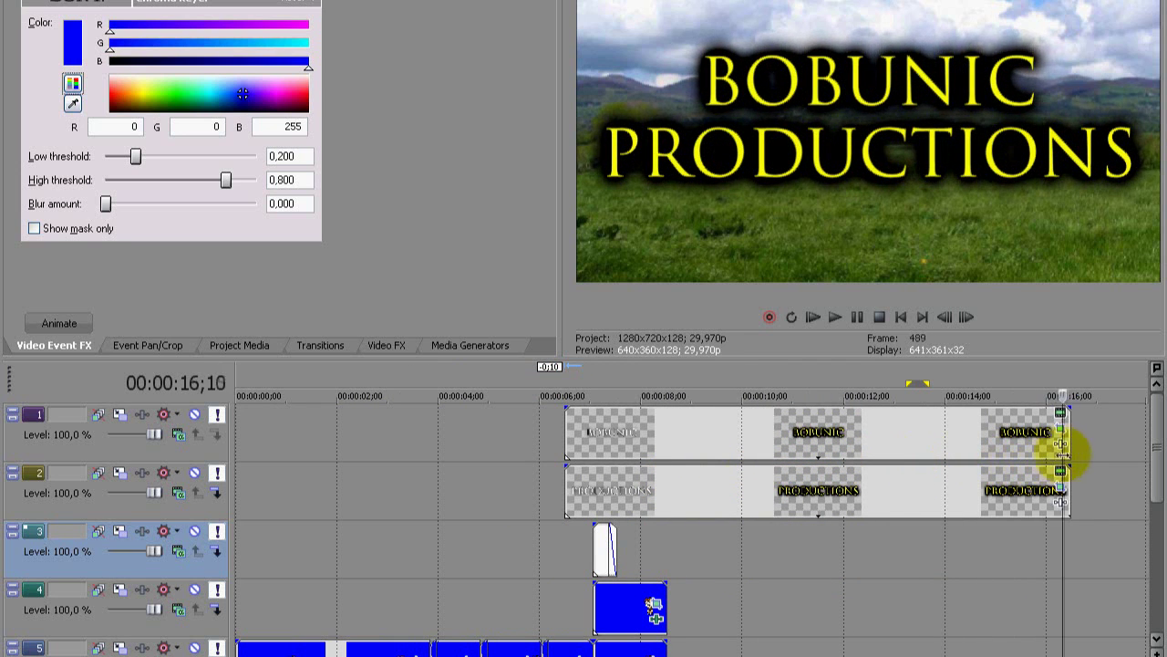
mouse_move(652, 450)
mouse_down()
mouse_move(563, 446)
mouse_move(640, 445)
mouse_up()
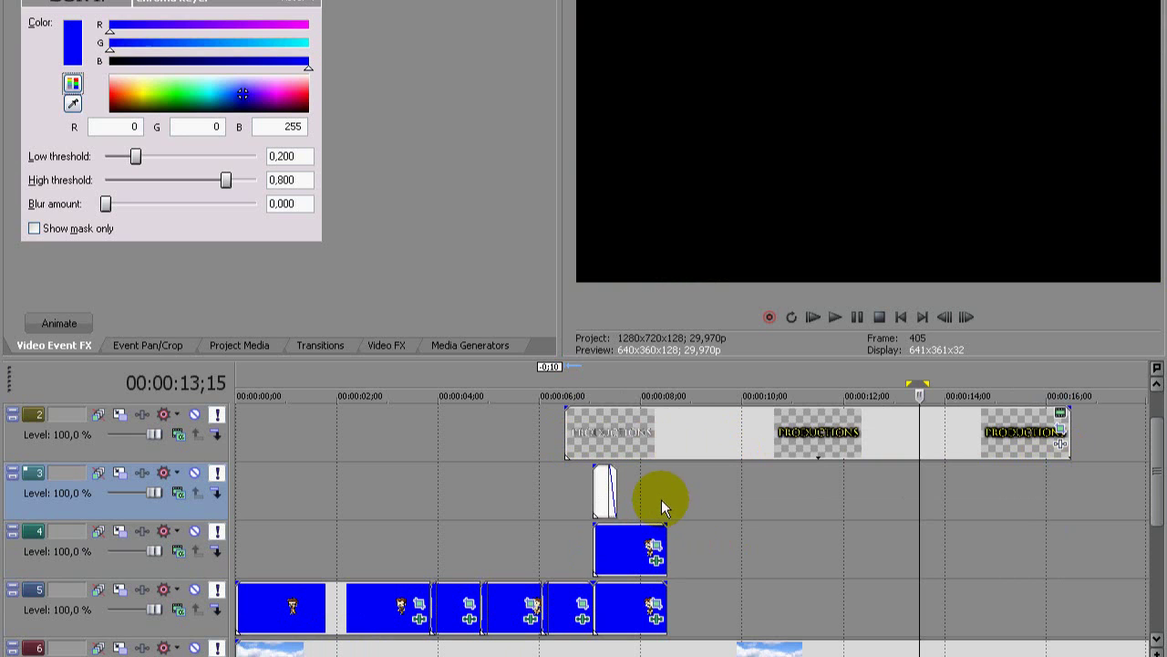
Step: Apply the Medium Blur preset of Gaussian Blur to the stand+pain severed-head clip on track 4
click(631, 494)
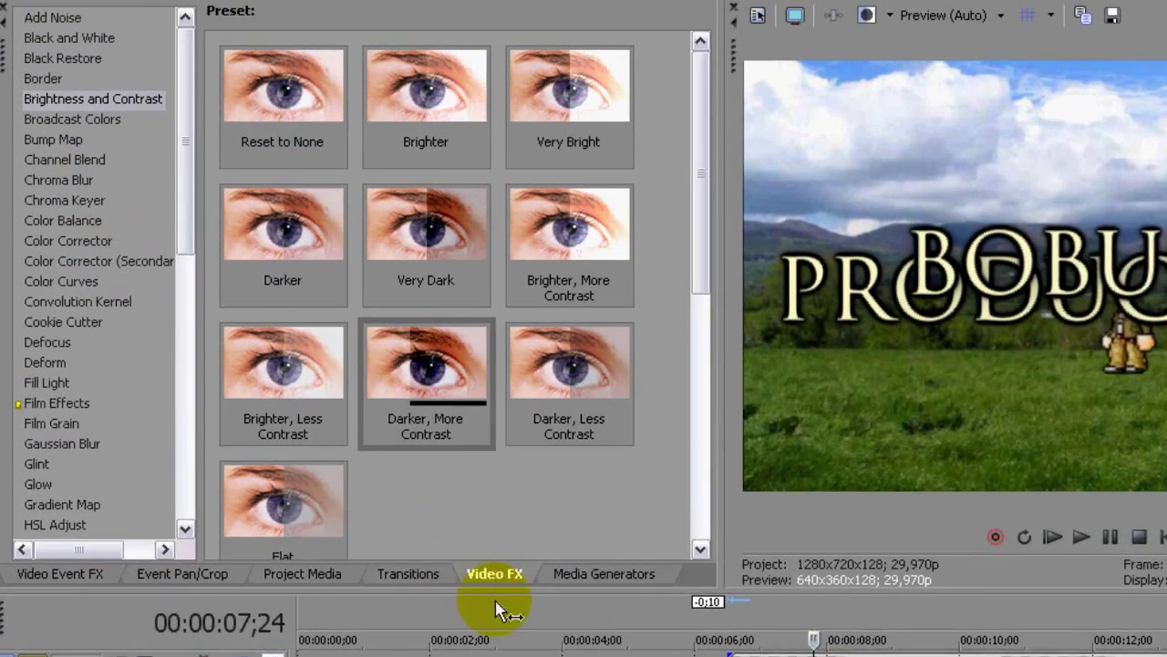
click(387, 345)
click(56, 246)
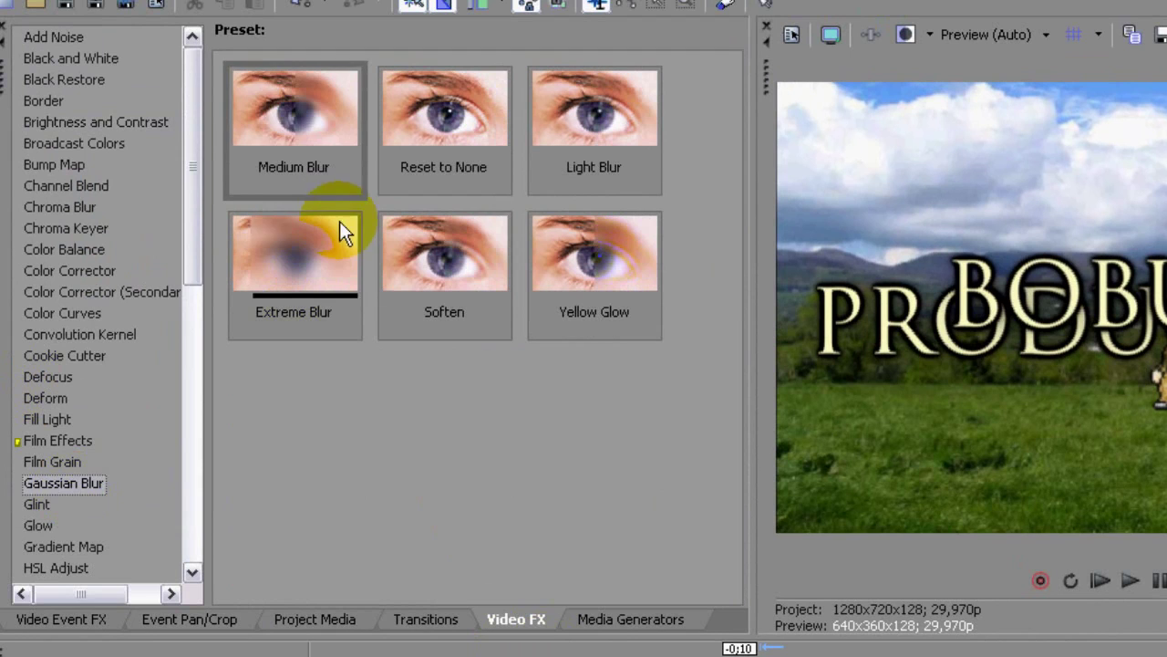
drag(296, 130, 955, 655)
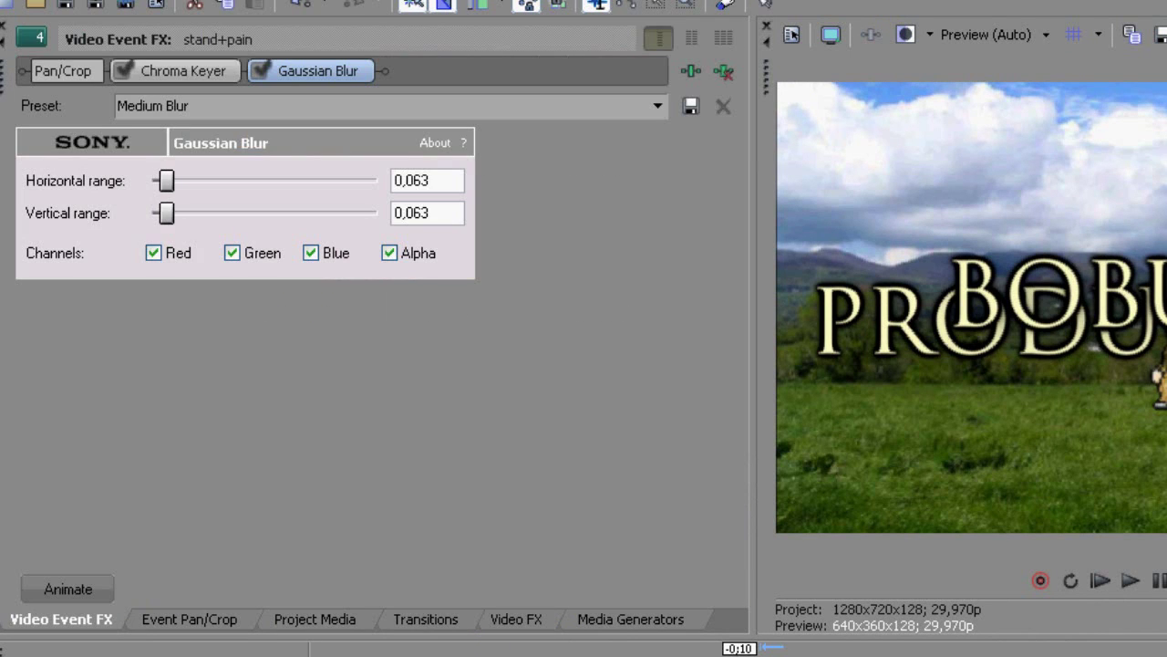
Step: Set the severed-head clip's Gaussian Blur to a vertical and horizontal range of 0,010
click(406, 213)
text(0,010)
click(407, 180)
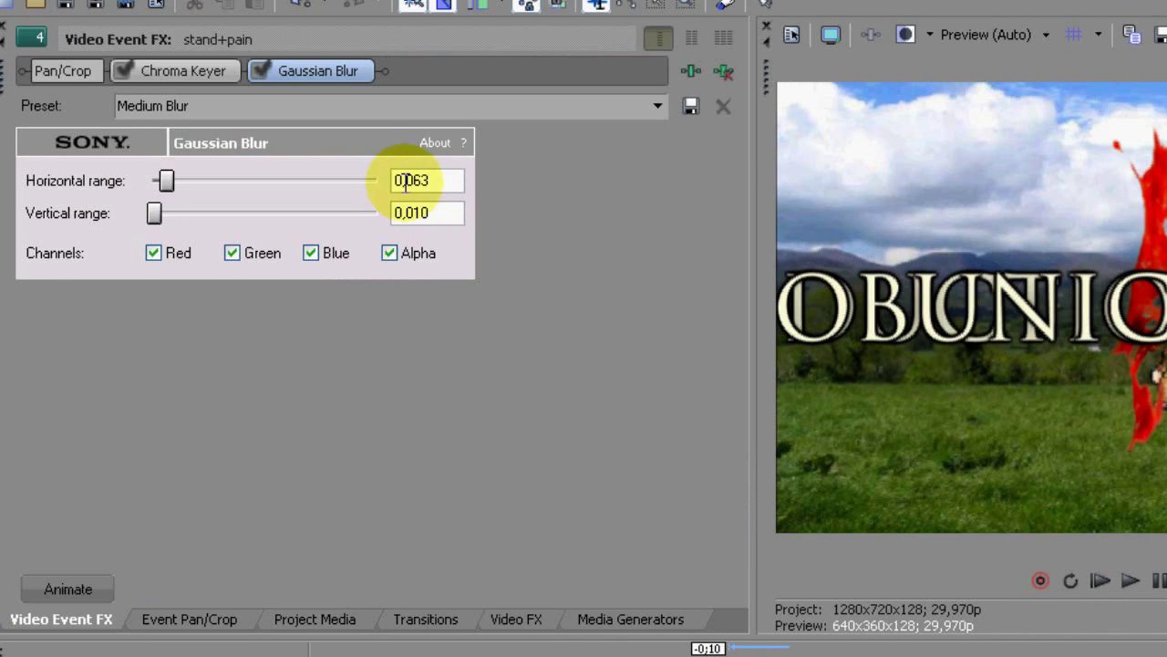
text(0,010)
key(Return)
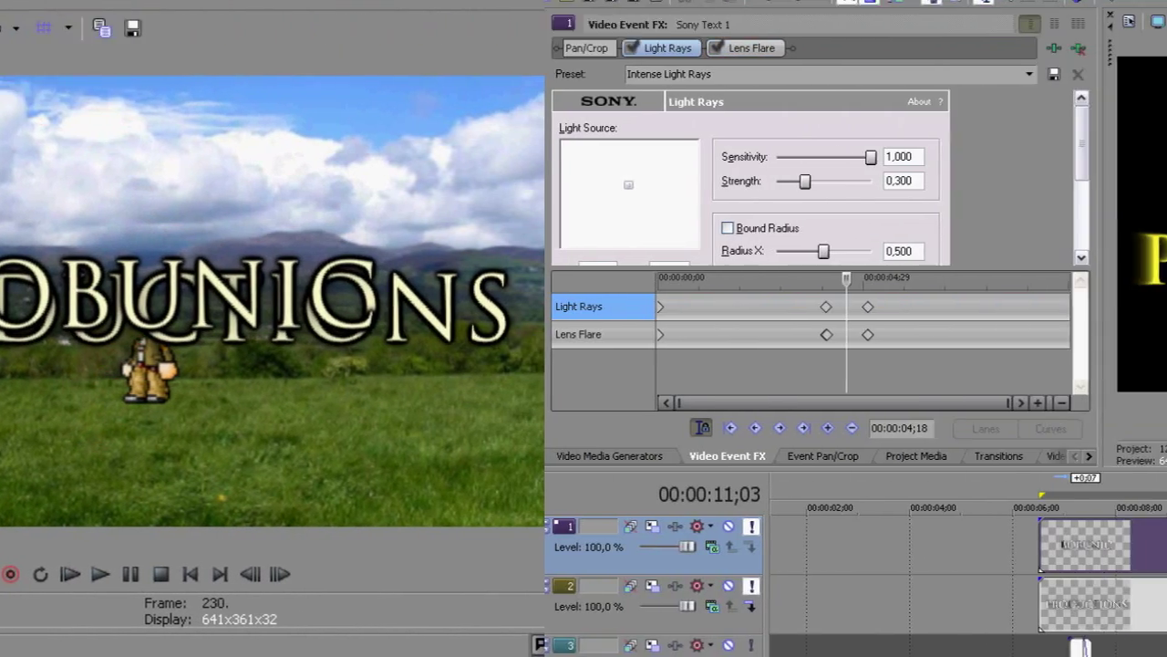
Step: Adjust the timing of the severed-head clip on track 4 under the titles
drag(732, 548, 775, 545)
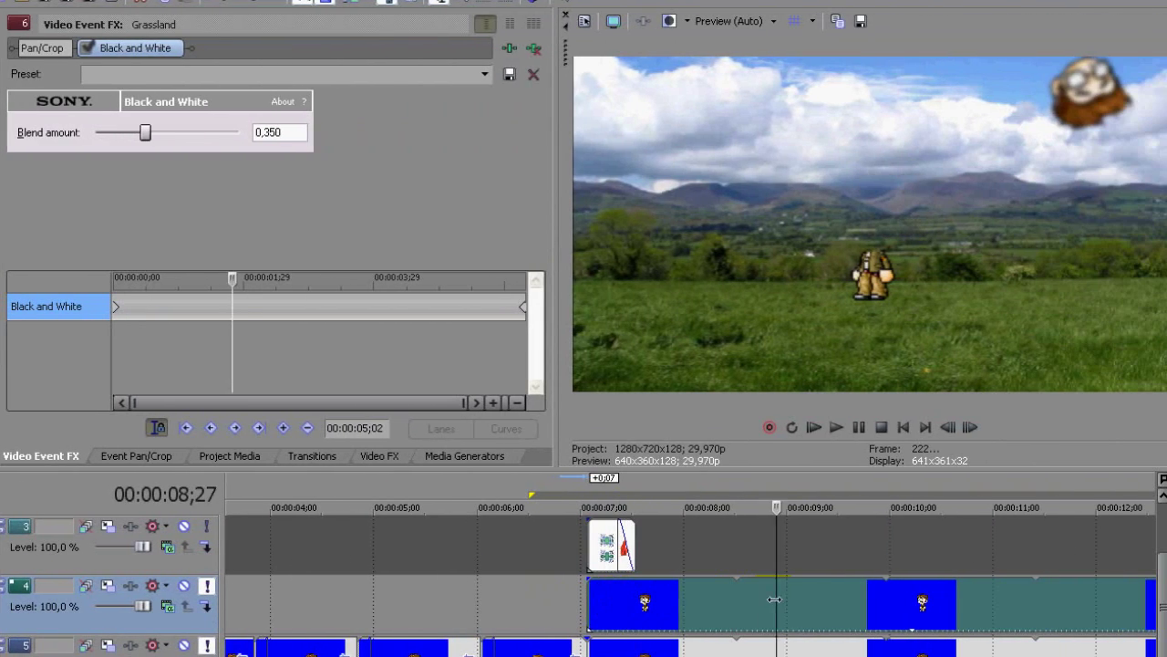
drag(774, 599, 808, 599)
scroll(727, 599, down, 3)
drag(543, 598, 673, 596)
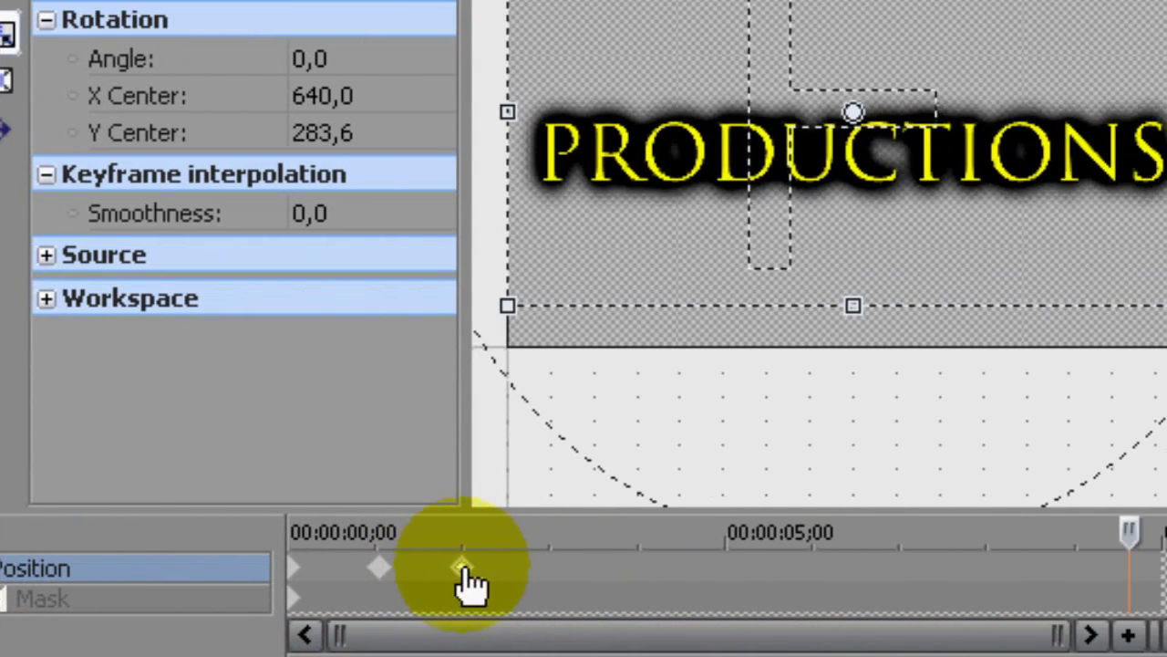
Step: Raise the smoothness of the third position keyframe in the PRODUCTIONS title's pan/crop
click(462, 567)
click(381, 223)
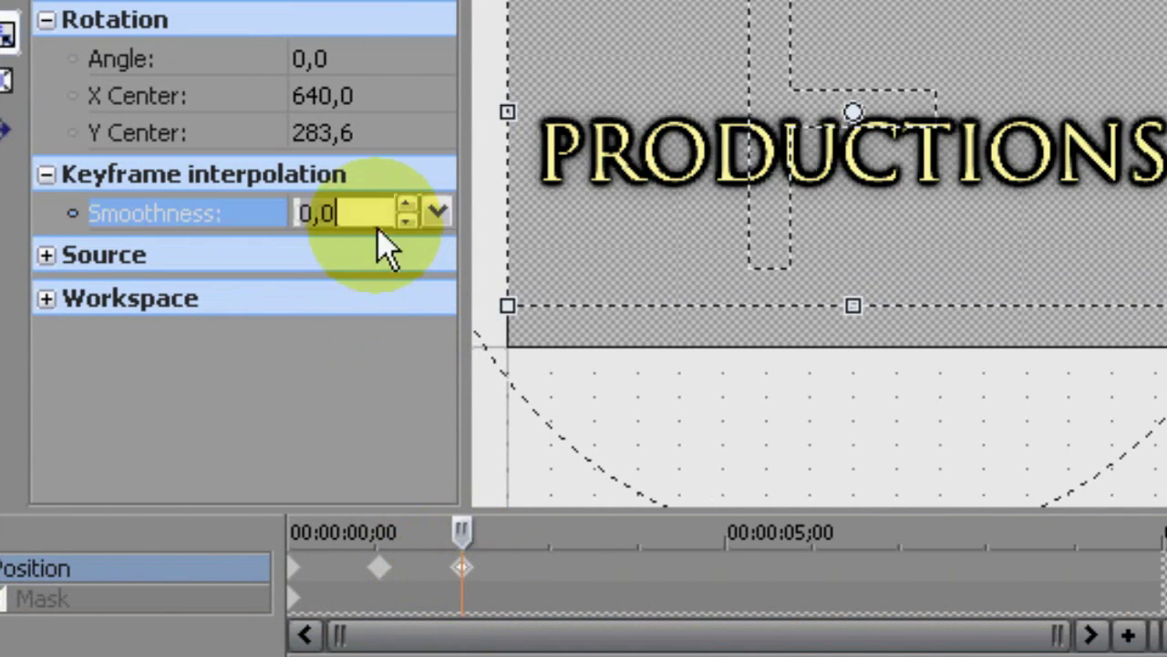
click(432, 212)
drag(315, 243, 492, 239)
click(714, 566)
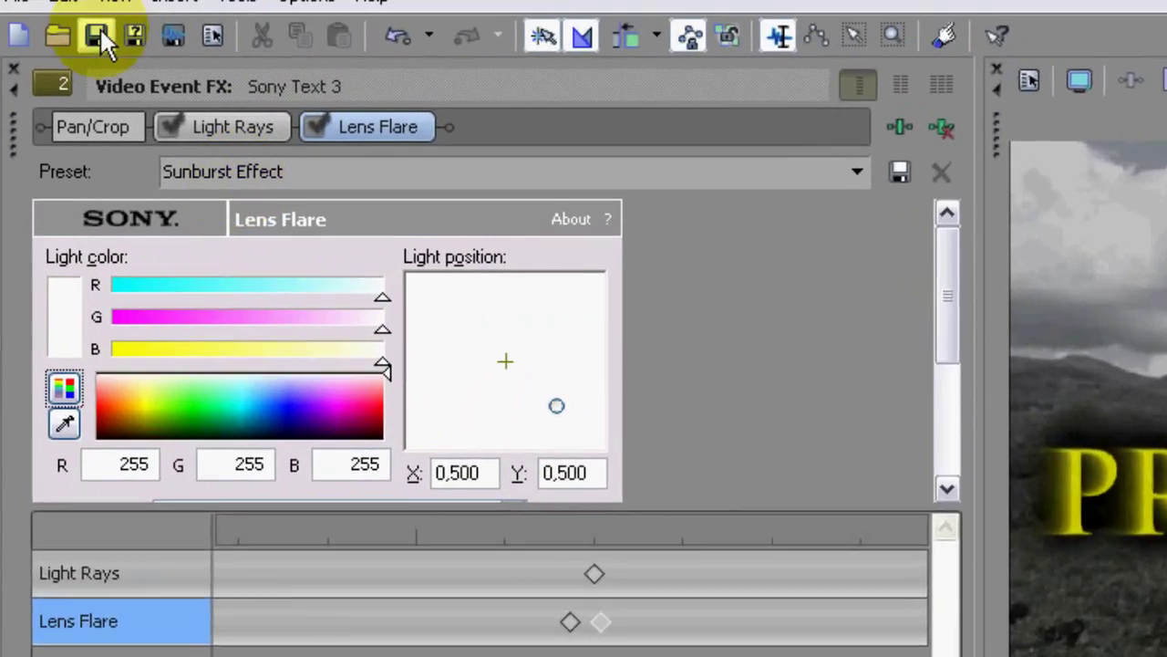
Step: Render the project to the desktop as Windows Media Video V11 with the Default Template, using a personal file name ending in "Killing video"
click(18, 2)
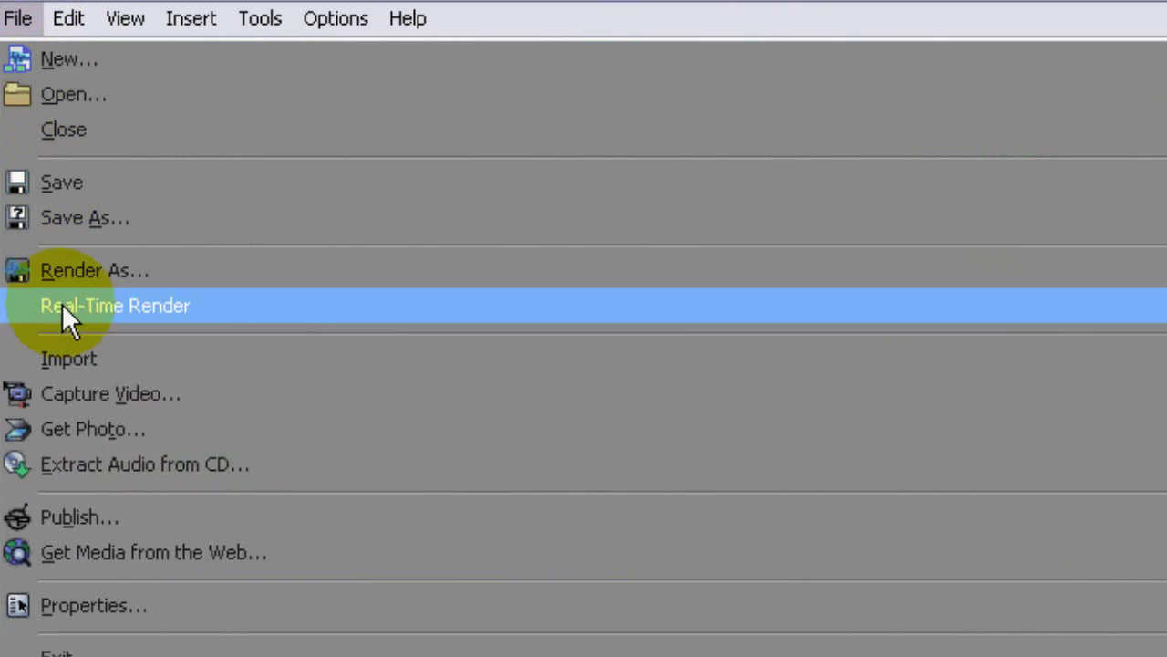
click(118, 269)
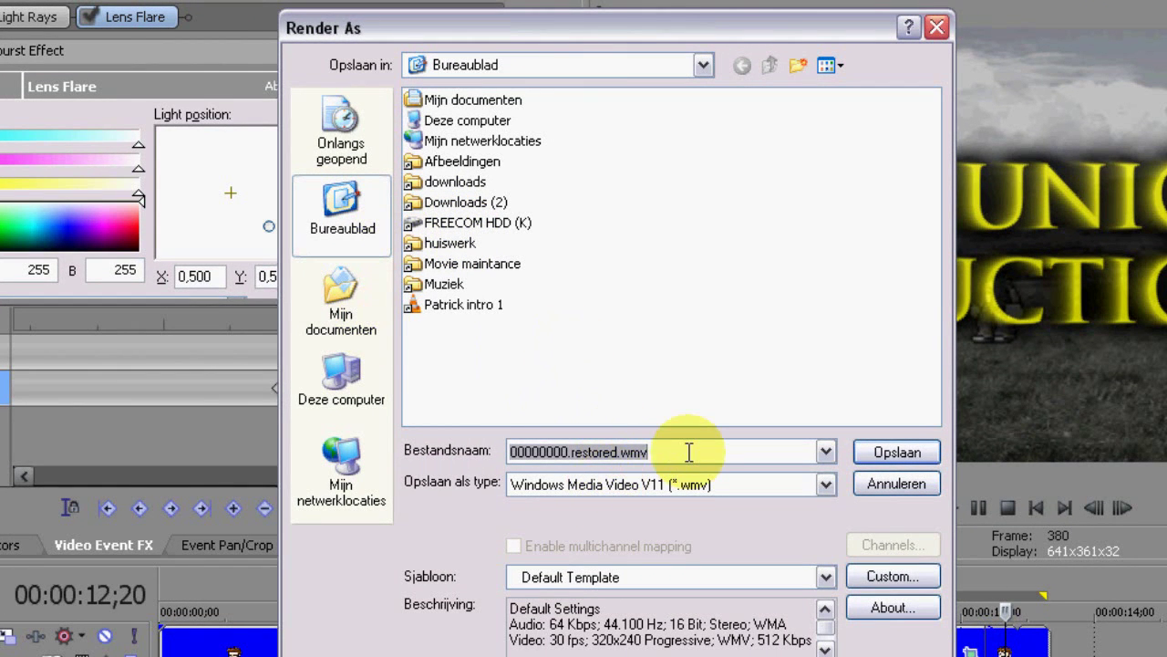
text(Dave's Patrc)
key(BackSpace)
text(ick Killing Vid)
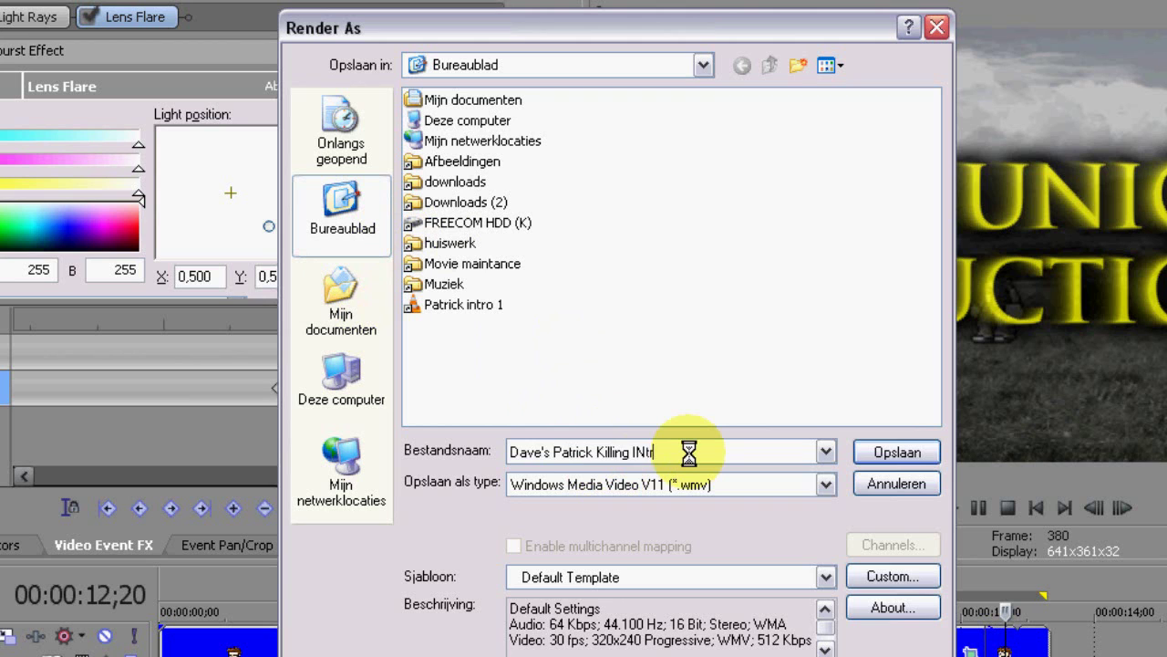
key(BackSpace)
key(BackSpace)
key(BackSpace)
text(video)
click(884, 452)
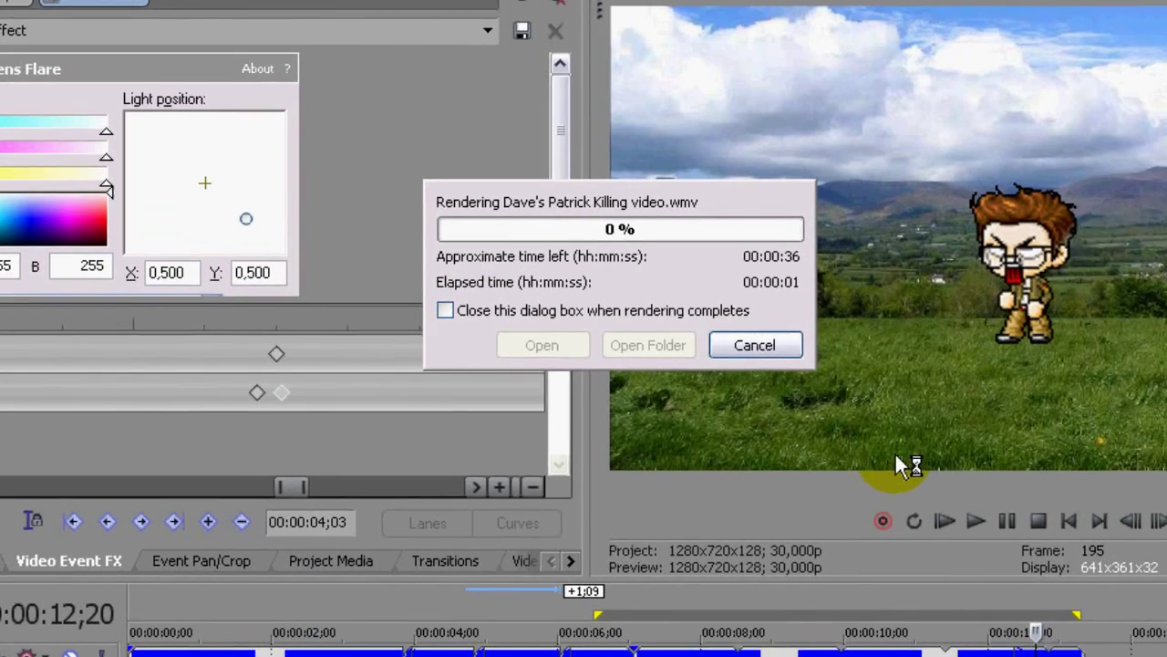